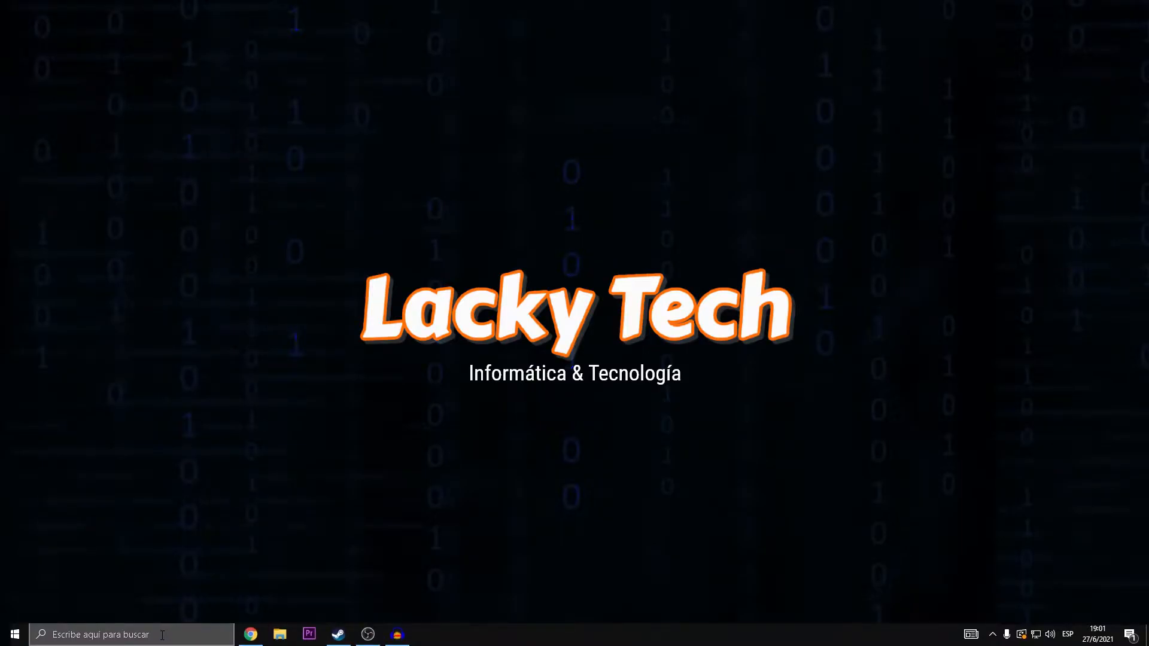
# Search Windows for "punto de re" and open the Crear un punto de restauración settings
pyautogui.click(162, 635)
pyautogui.write('punto d')
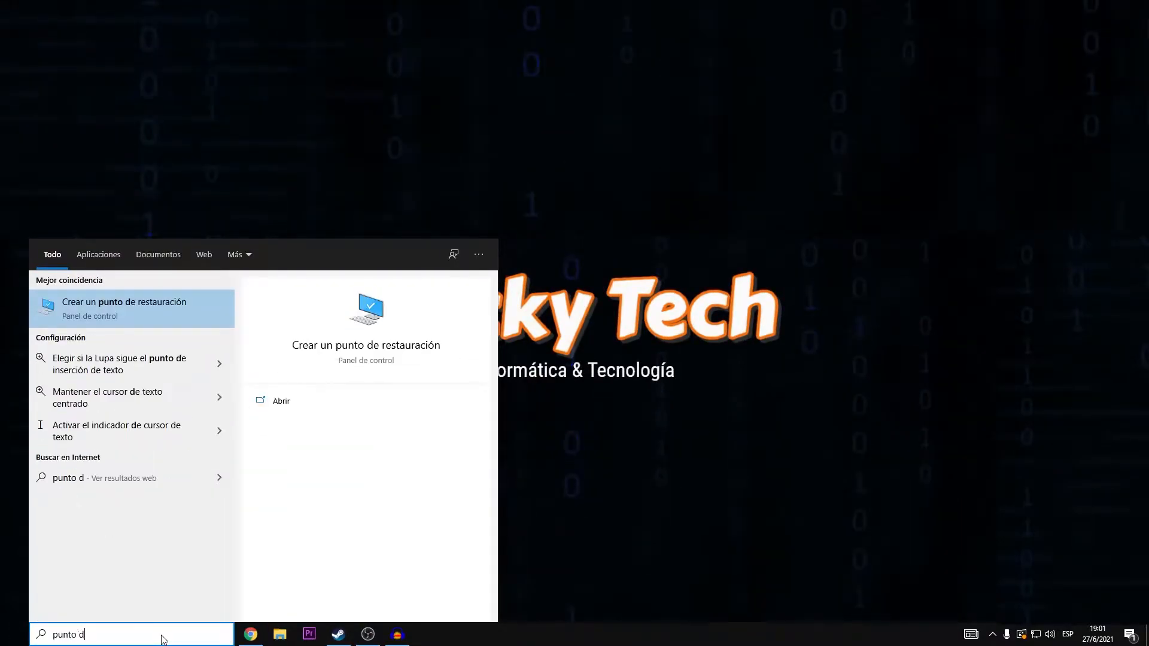
pyautogui.write('e re')
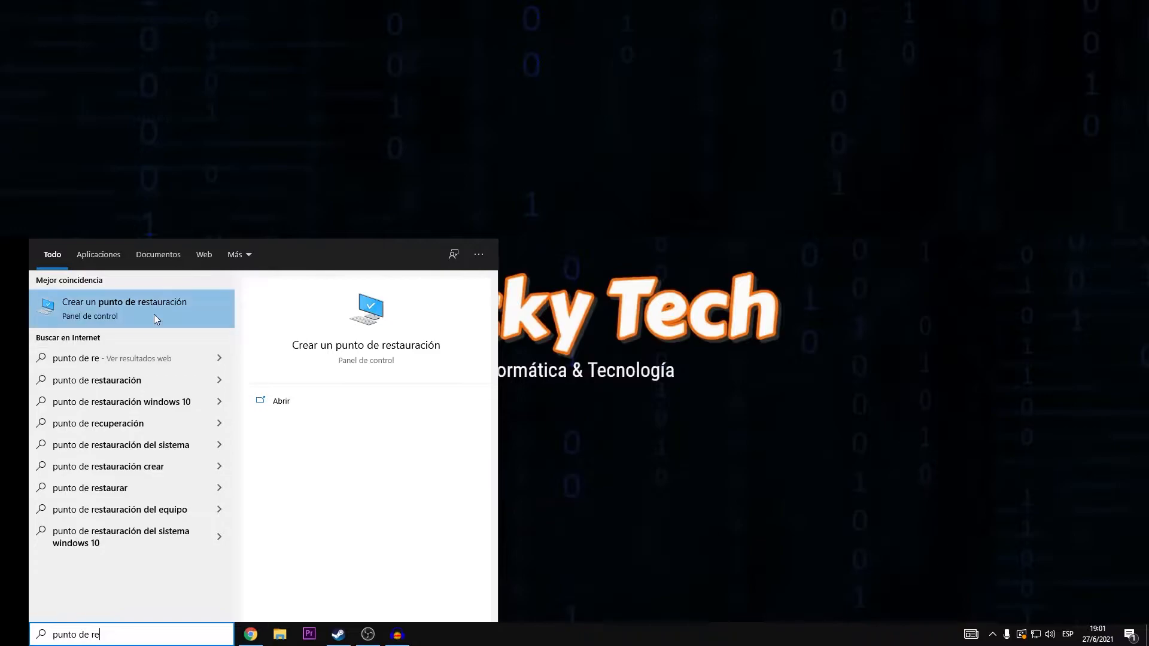
pyautogui.click(154, 317)
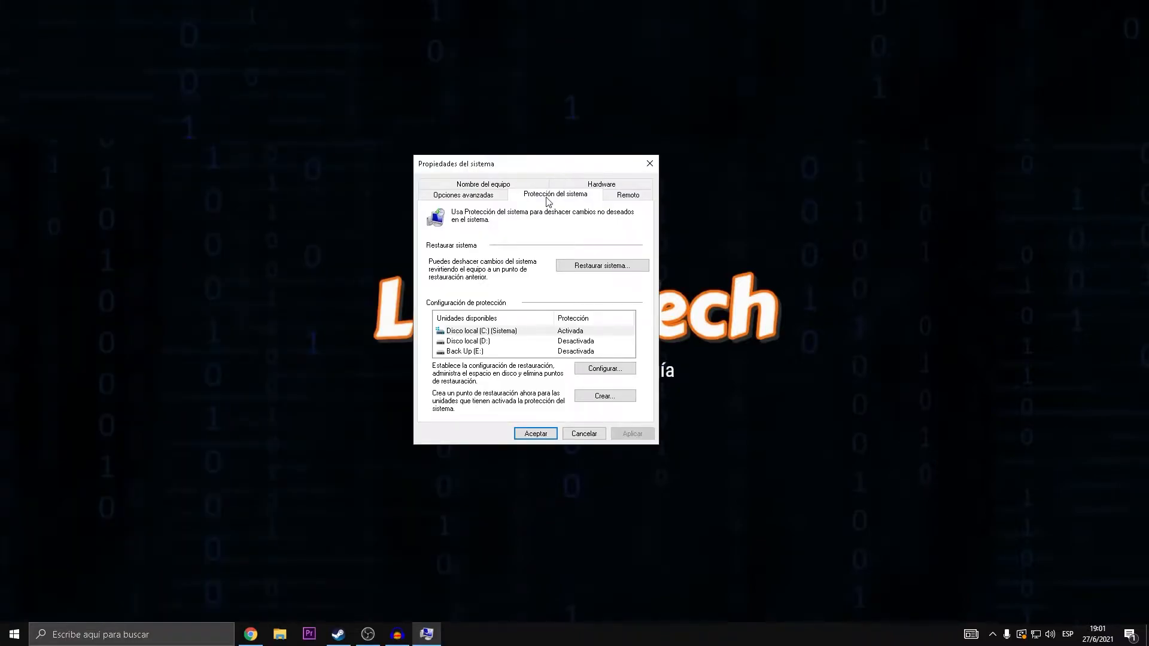
# Open the protection configuration for Disco local (C:) and adjust the maximum disk space used for restore points
pyautogui.click(494, 333)
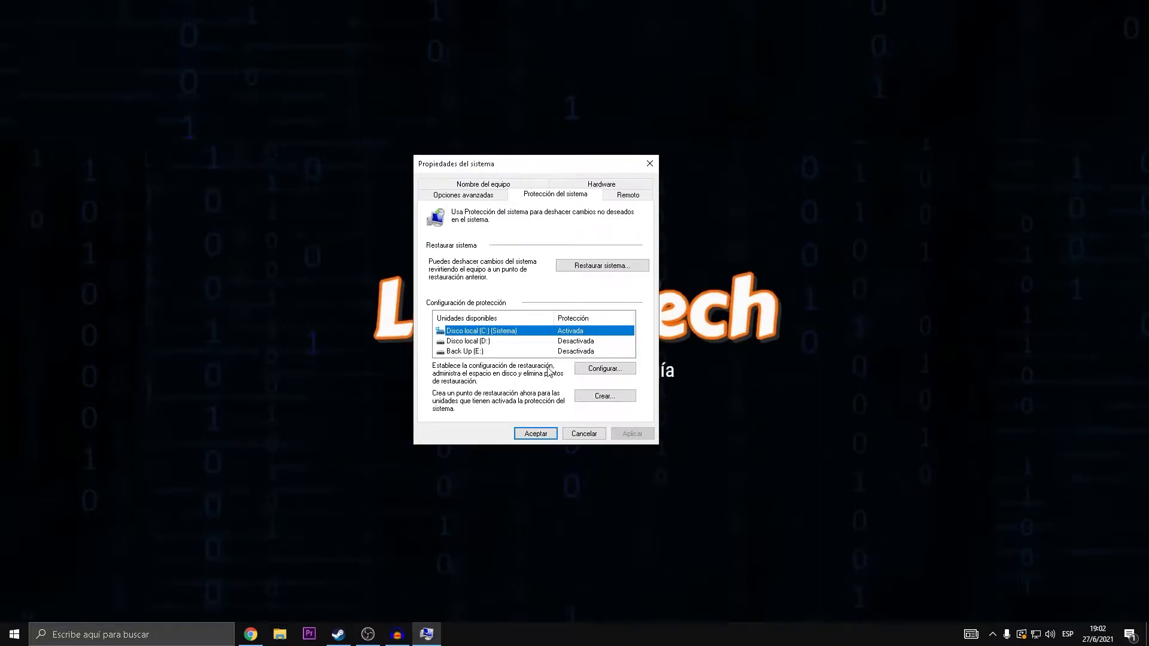
pyautogui.click(623, 371)
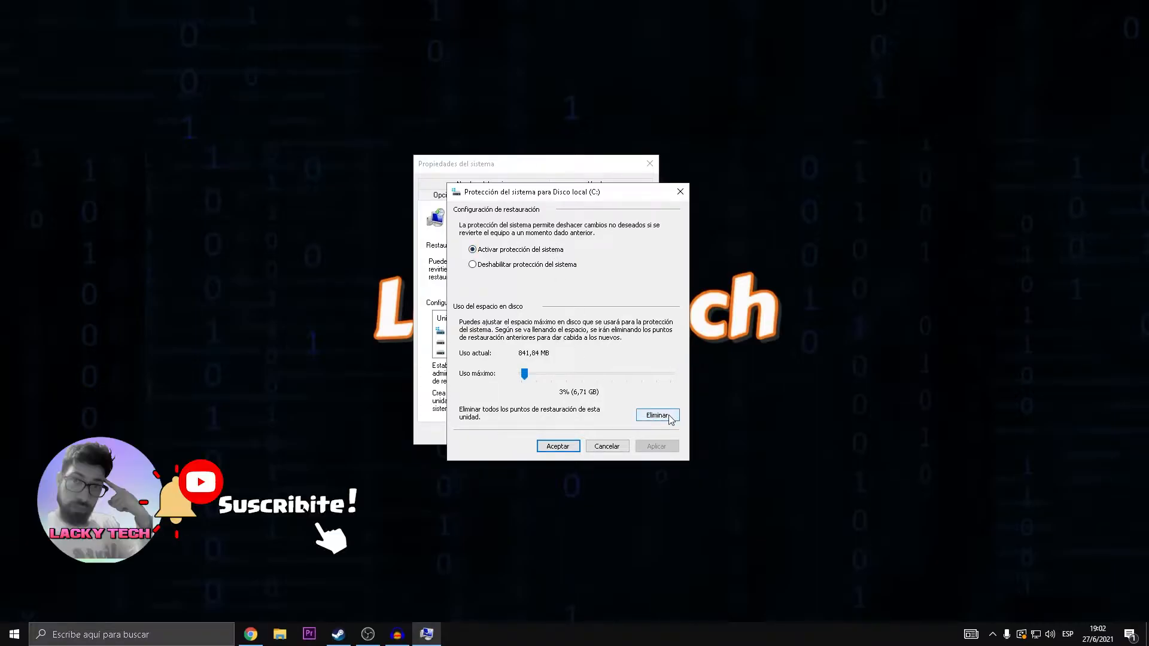
pyautogui.moveTo(524, 374); pyautogui.dragTo(534, 372)
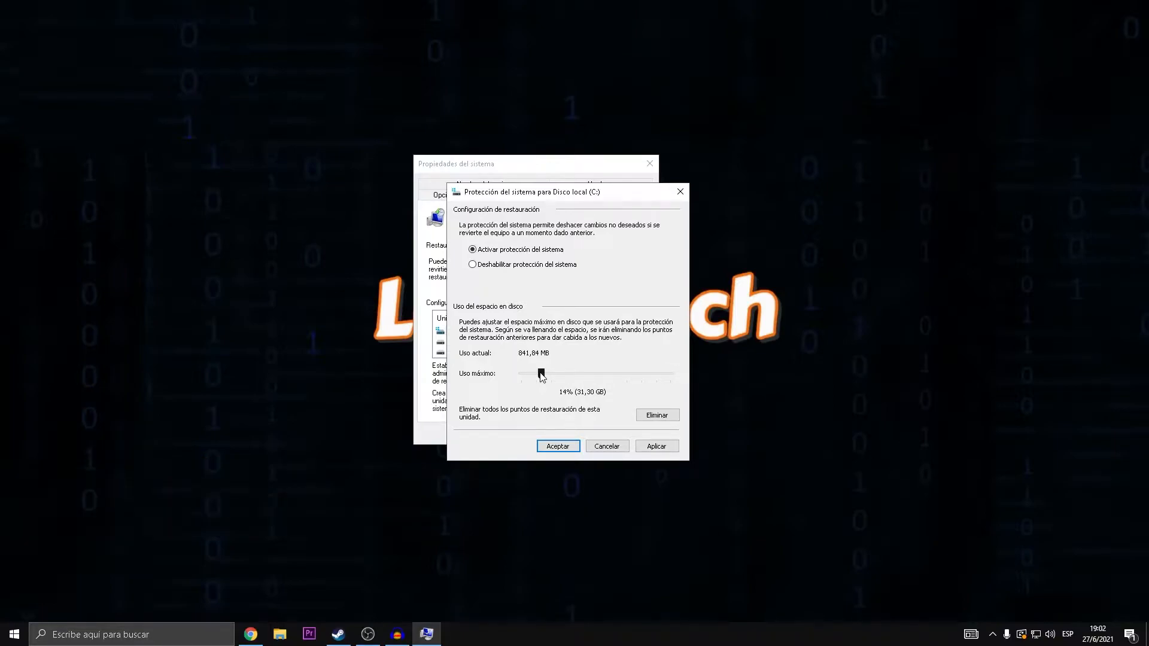
pyautogui.moveTo(541, 375); pyautogui.dragTo(535, 374)
# Create a system restore point with the description "punto 1"
pyautogui.click(616, 396)
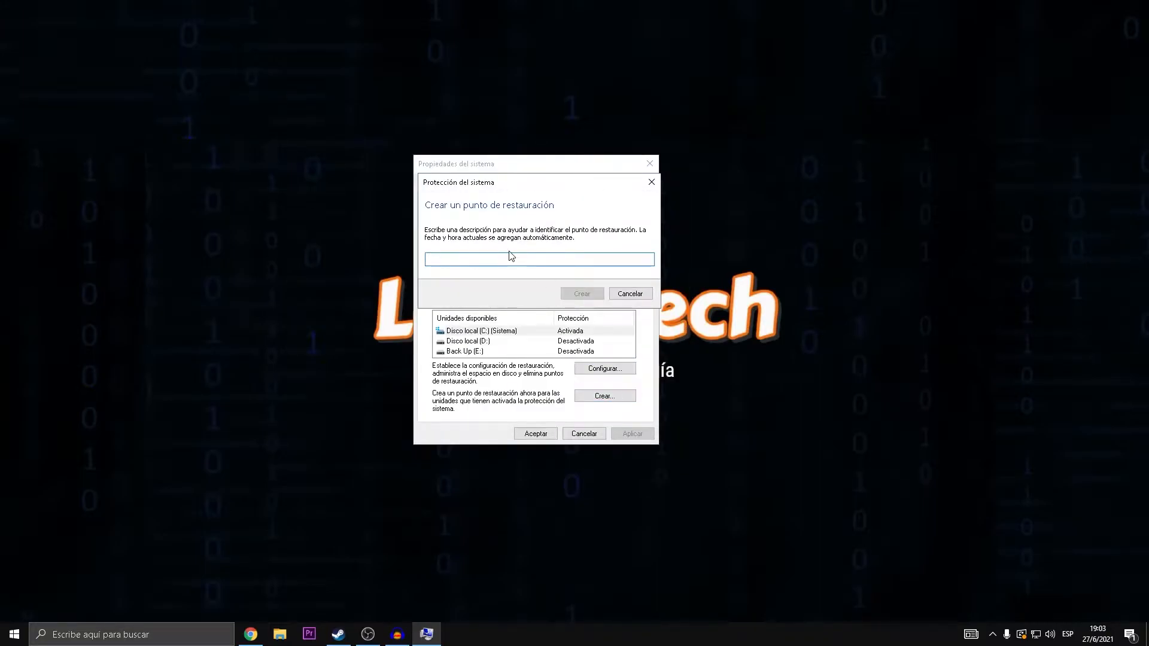
pyautogui.write('punto 1')
pyautogui.click(582, 294)
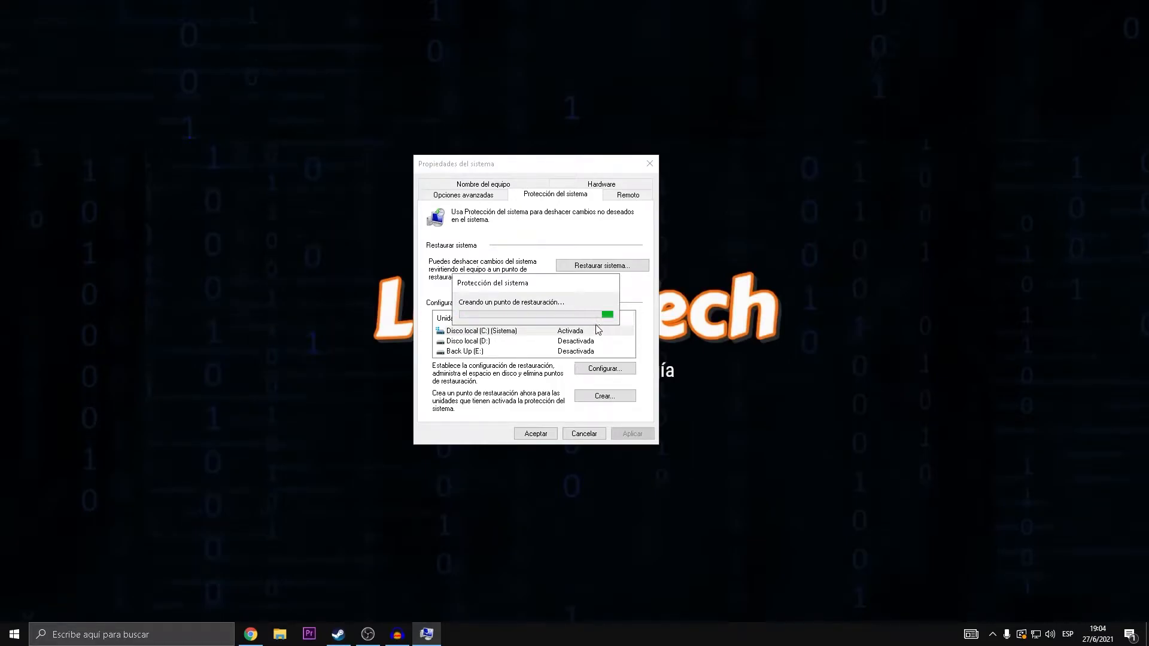
pyautogui.click(597, 316)
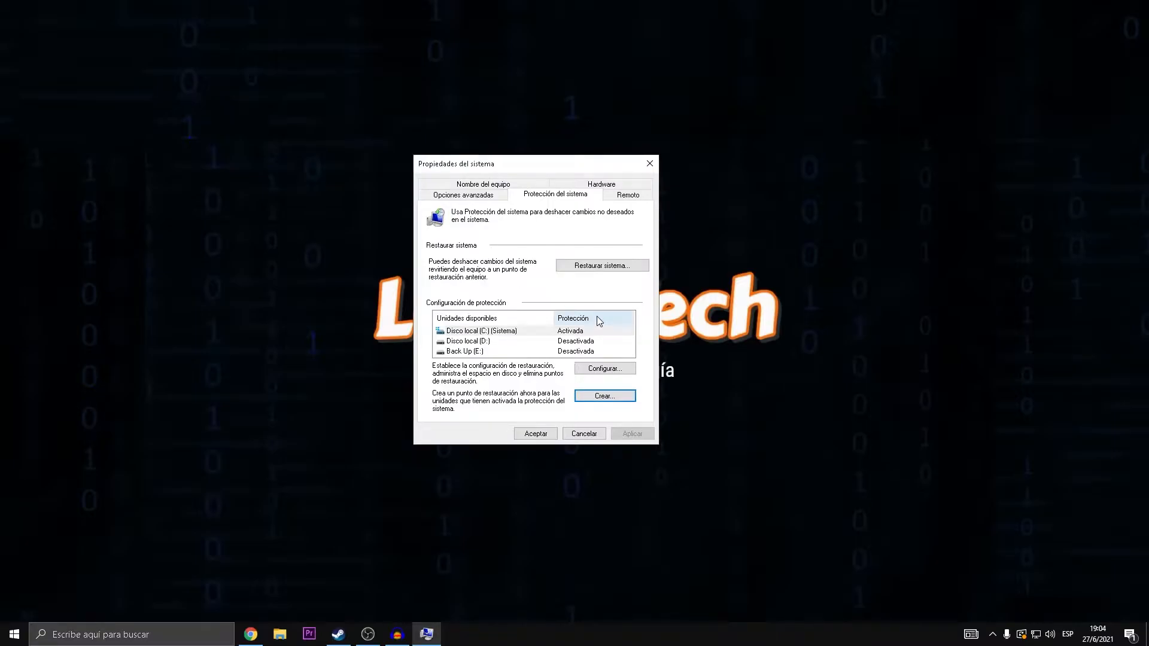
# Open the Rendimiento configuration from the advanced system properties
pyautogui.click(579, 266)
pyautogui.click(493, 198)
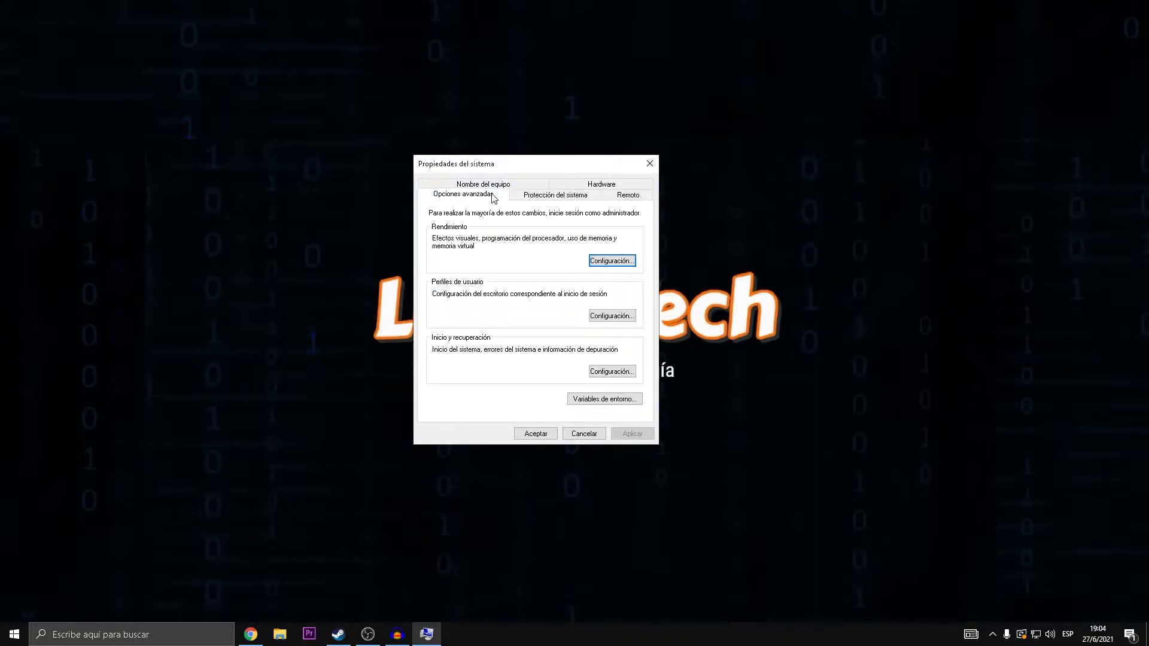
pyautogui.click(619, 263)
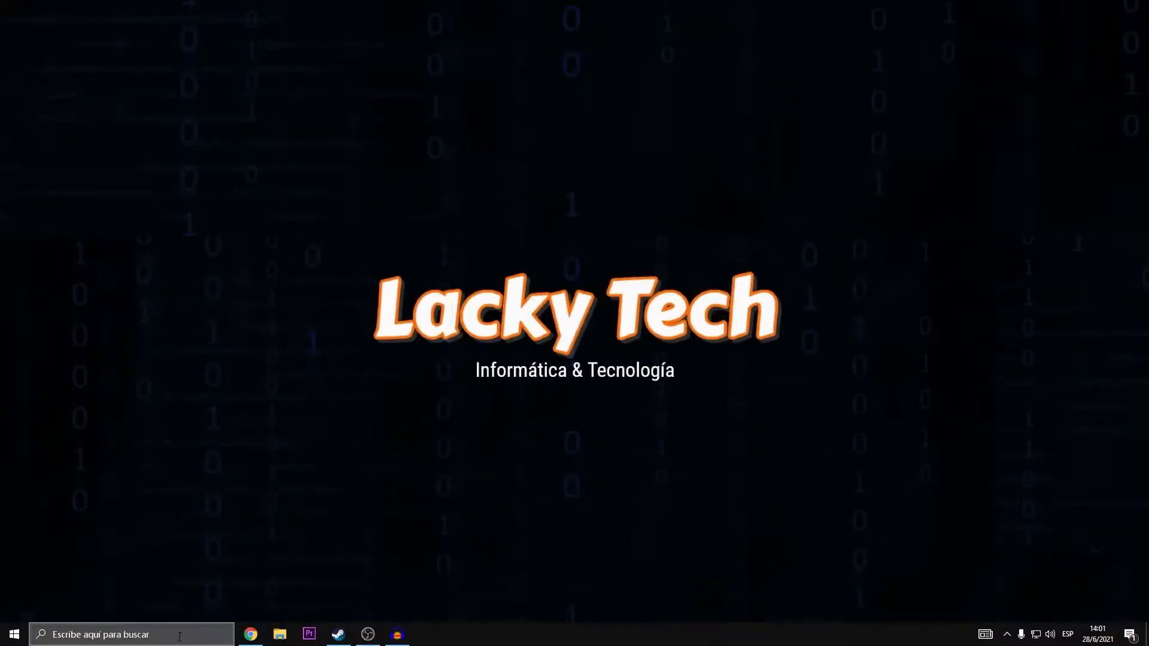
# Search Windows for "configura", open the Configuración app and go to the Juegos category
pyautogui.click(179, 635)
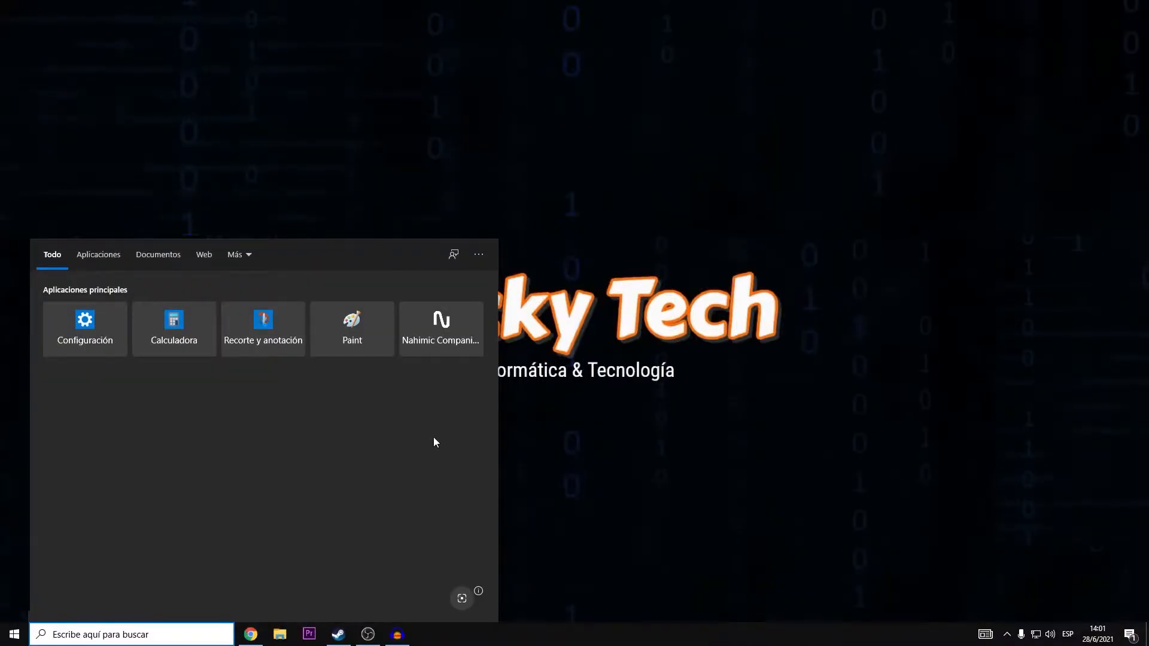
pyautogui.write('configura')
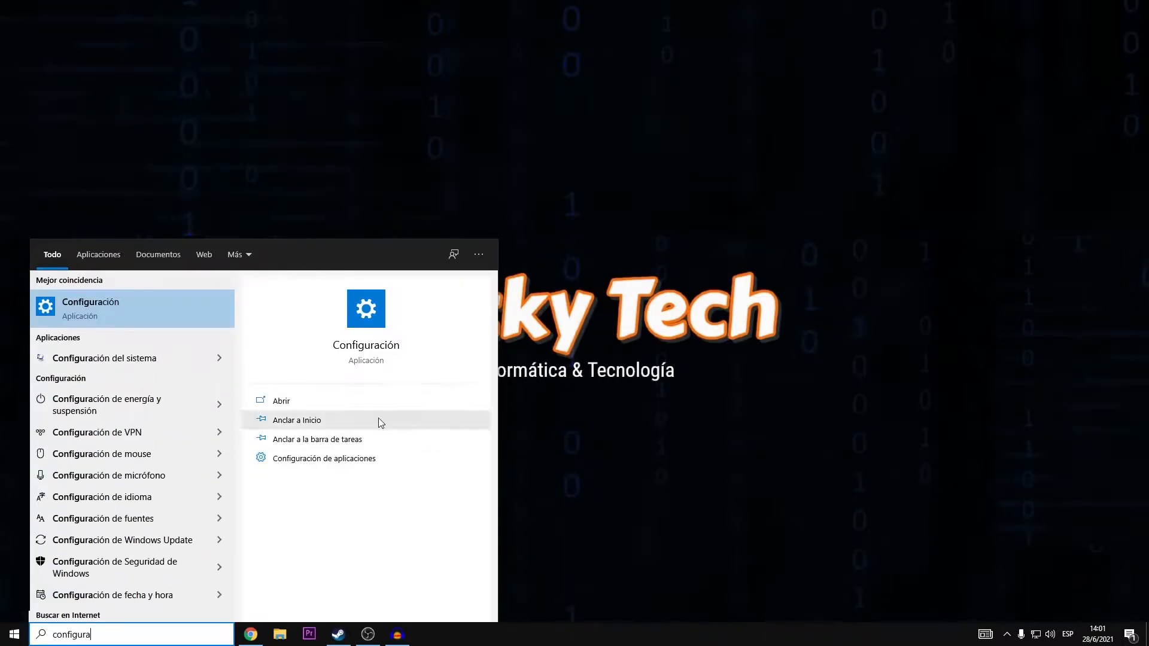
pyautogui.click(171, 307)
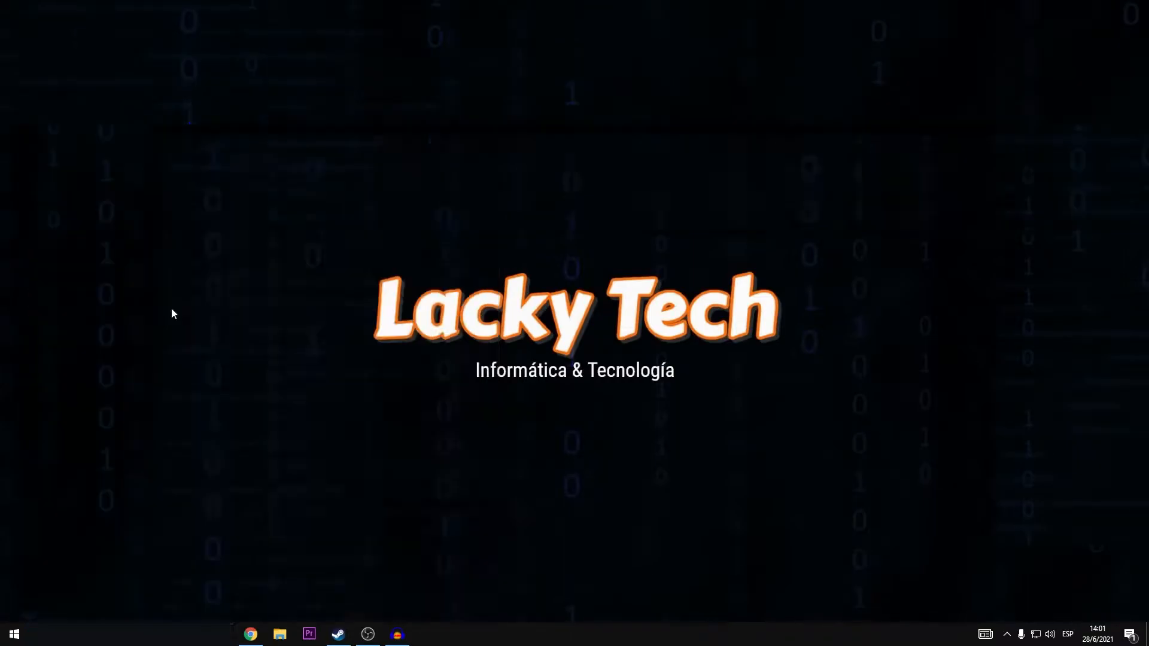
pyautogui.click(304, 356)
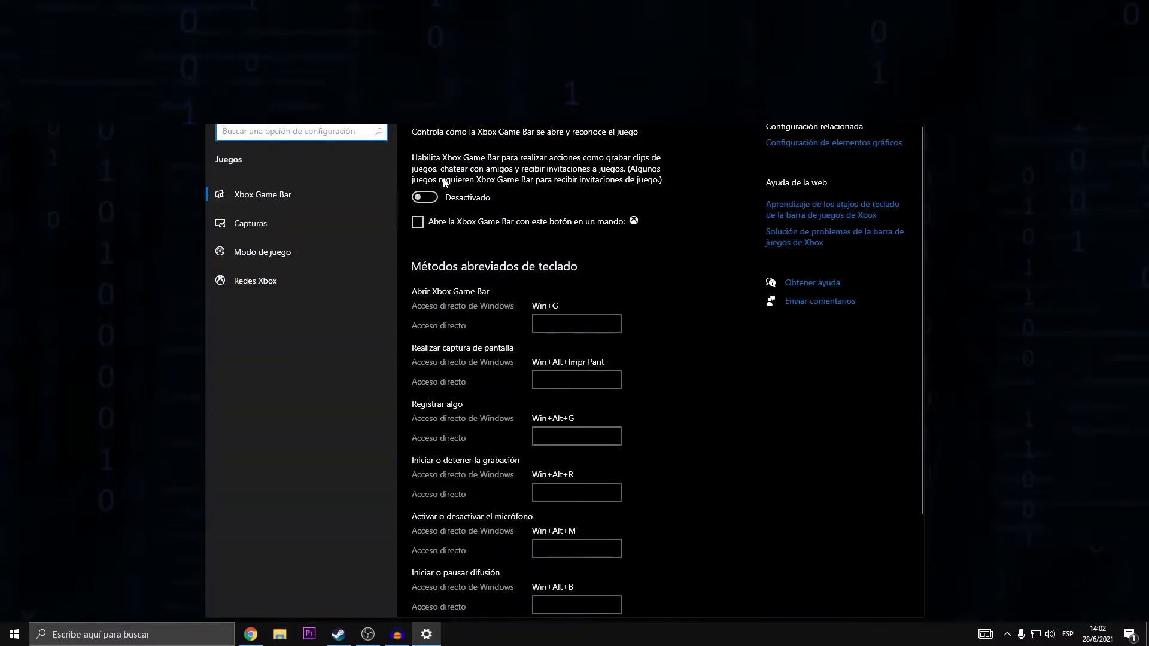
# Review the Xbox Game Bar, Capturas and Modo de juego settings, including background recording
pyautogui.scroll(-3, 492, 299)
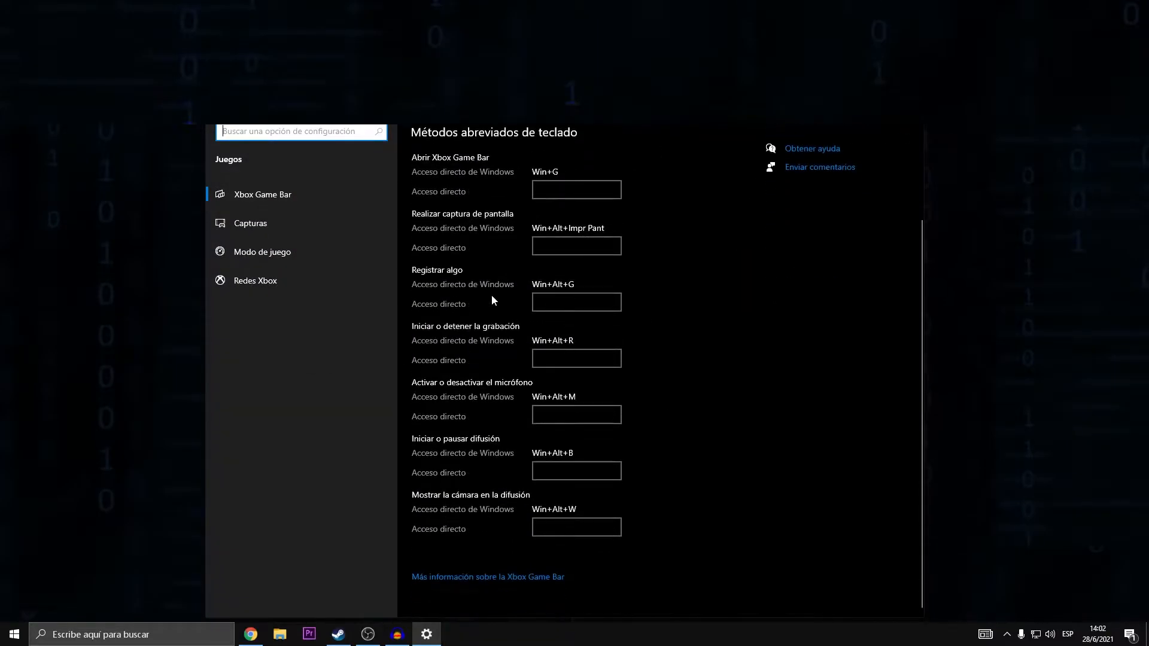
pyautogui.scroll(3, 299, 198)
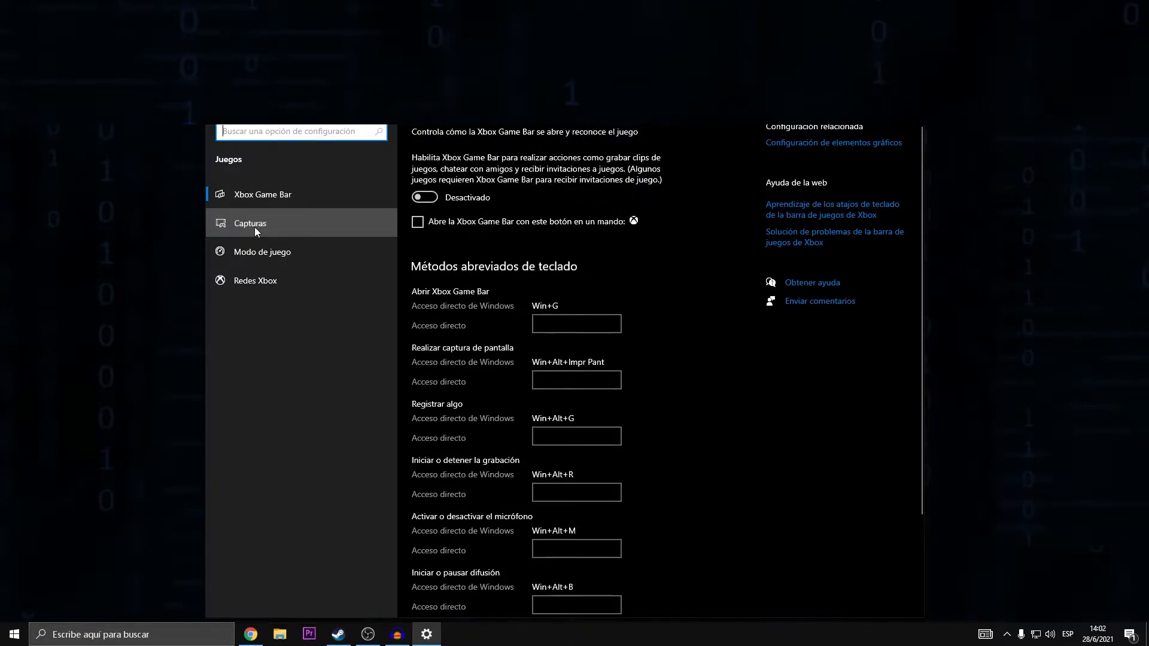
pyautogui.click(255, 231)
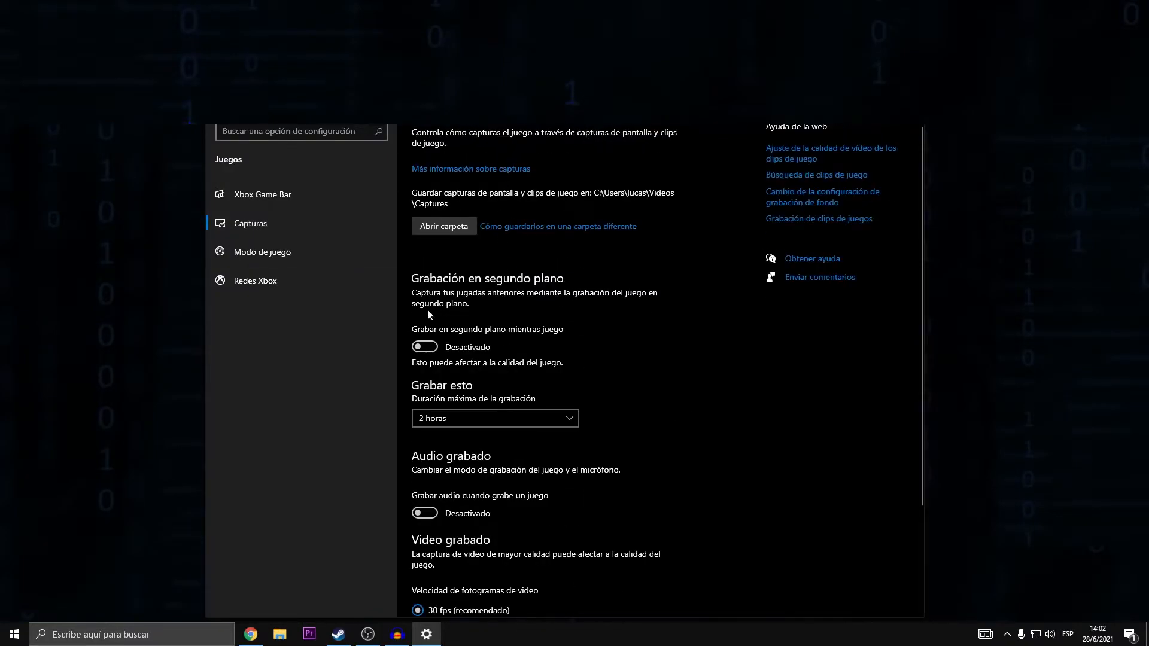
pyautogui.scroll(-3, 431, 347)
pyautogui.click(312, 252)
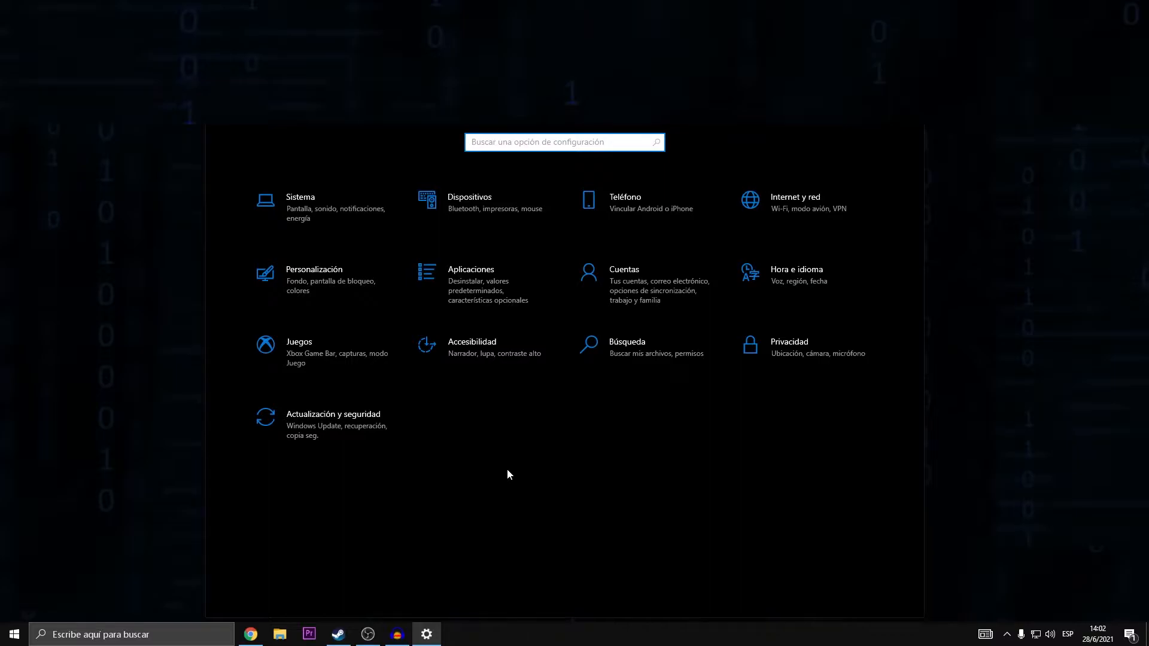
# Review the general Privacidad options and open the Aplicaciones en segundo plano permissions
pyautogui.click(813, 355)
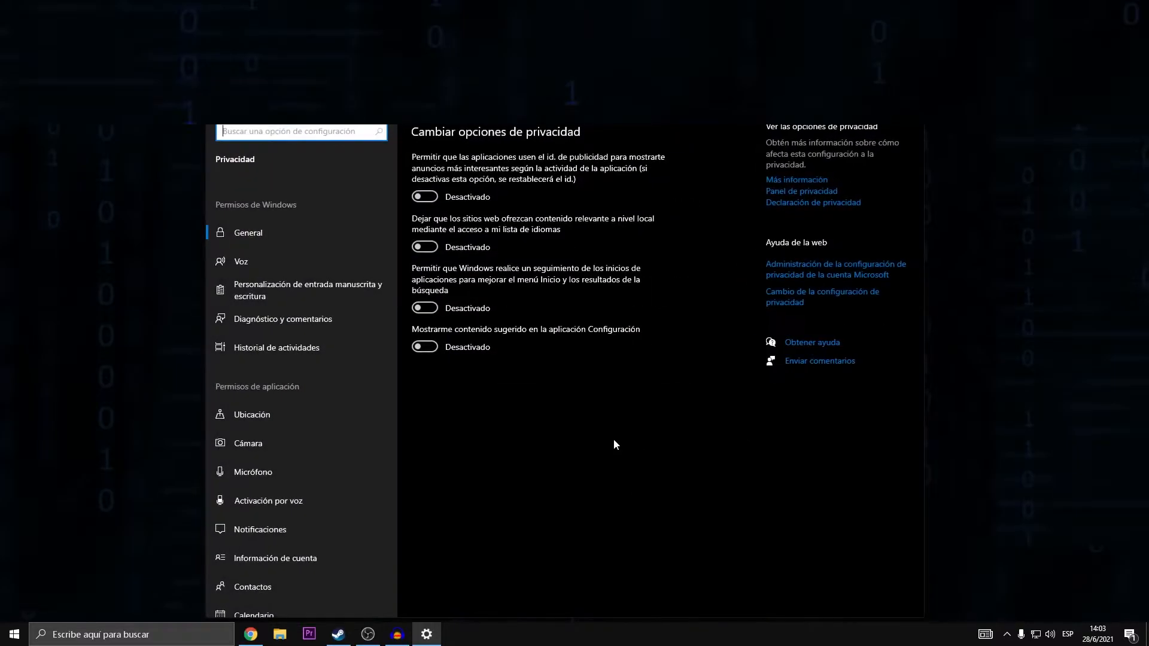
pyautogui.scroll(-5, 268, 468)
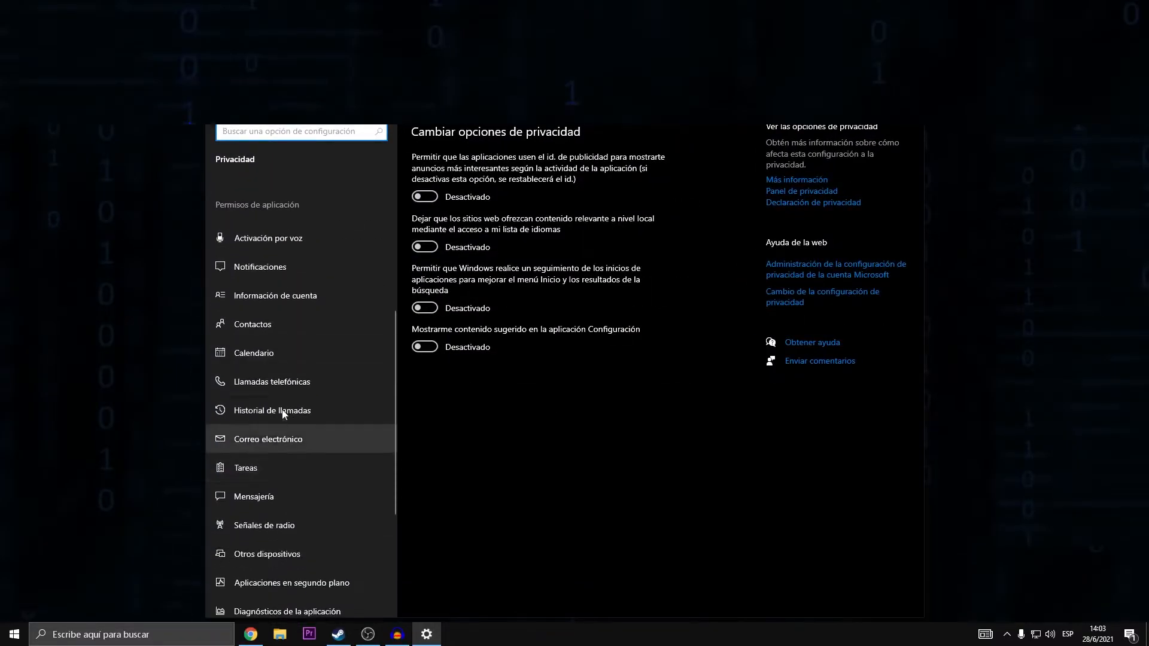
pyautogui.scroll(5, 301, 524)
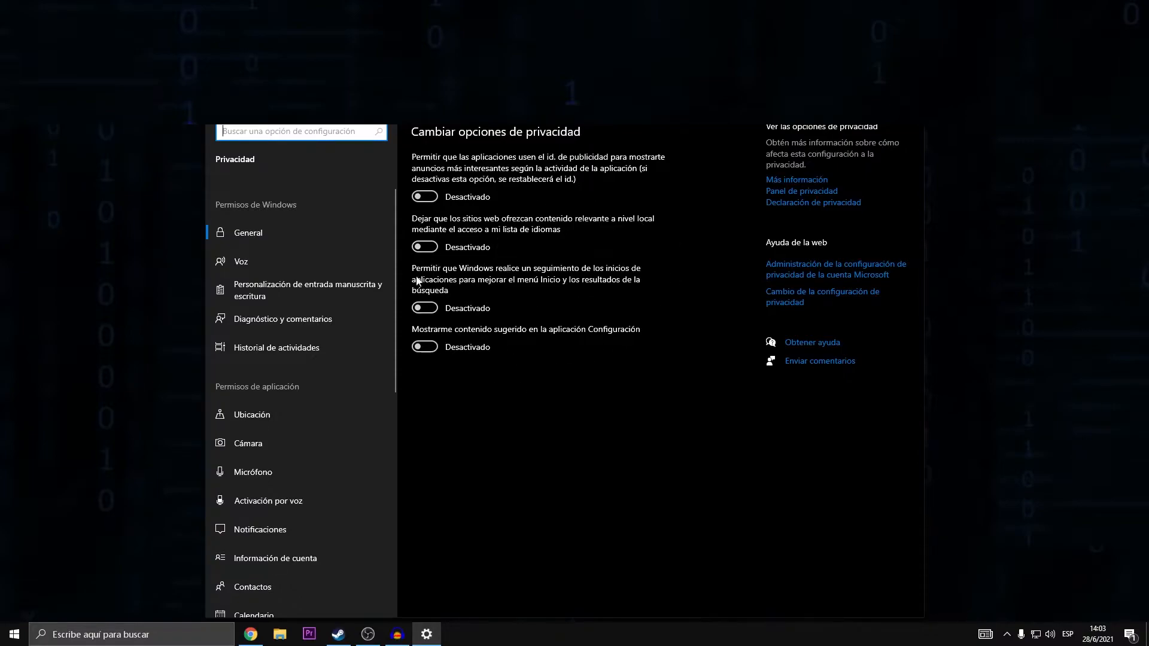
pyautogui.scroll(-6, 314, 383)
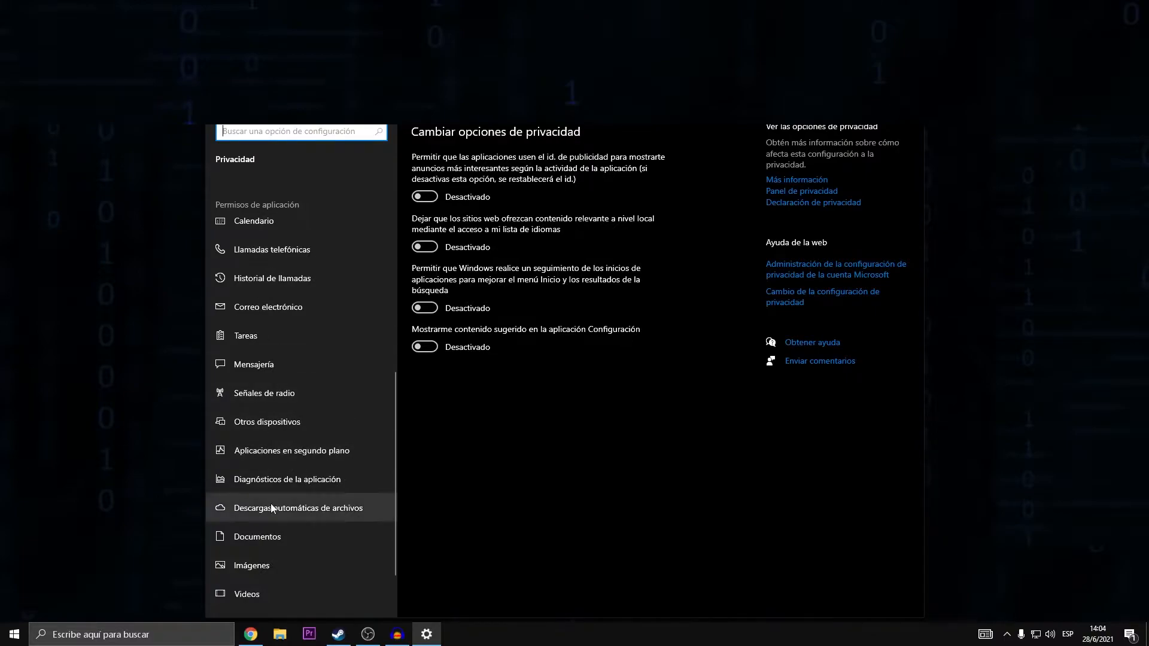
pyautogui.click(298, 452)
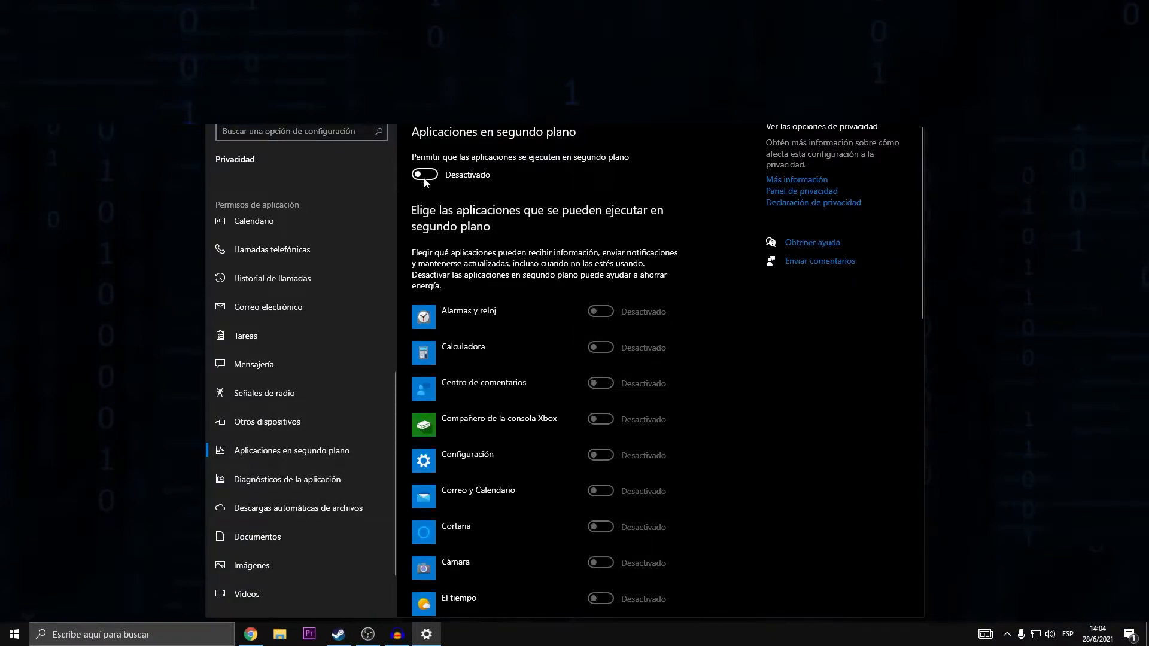
# Turn on the permission for apps to run in the background, review the per-app switches, and turn the permission off again
pyautogui.click(425, 175)
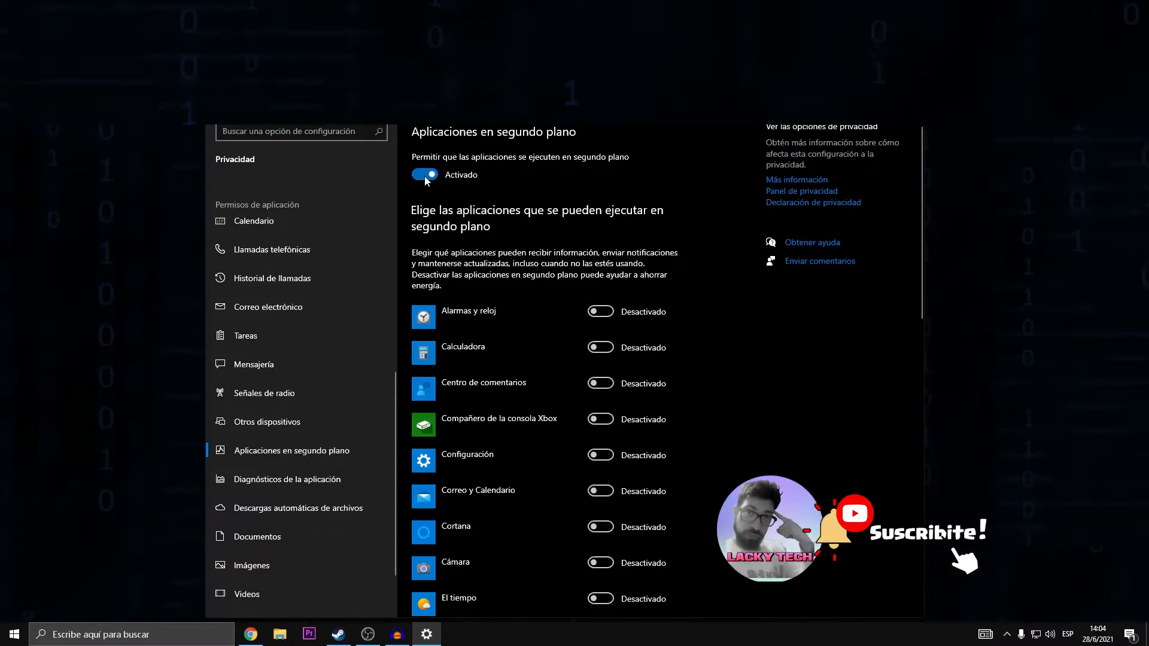
pyautogui.scroll(-10, 616, 486)
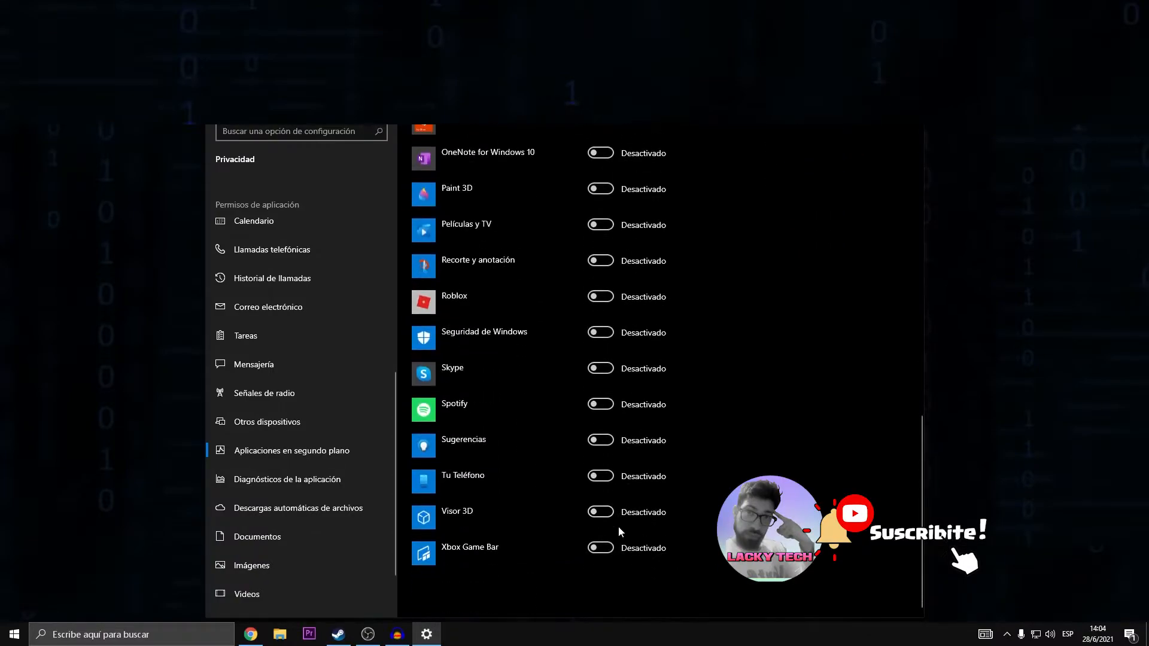
pyautogui.scroll(10, 619, 526)
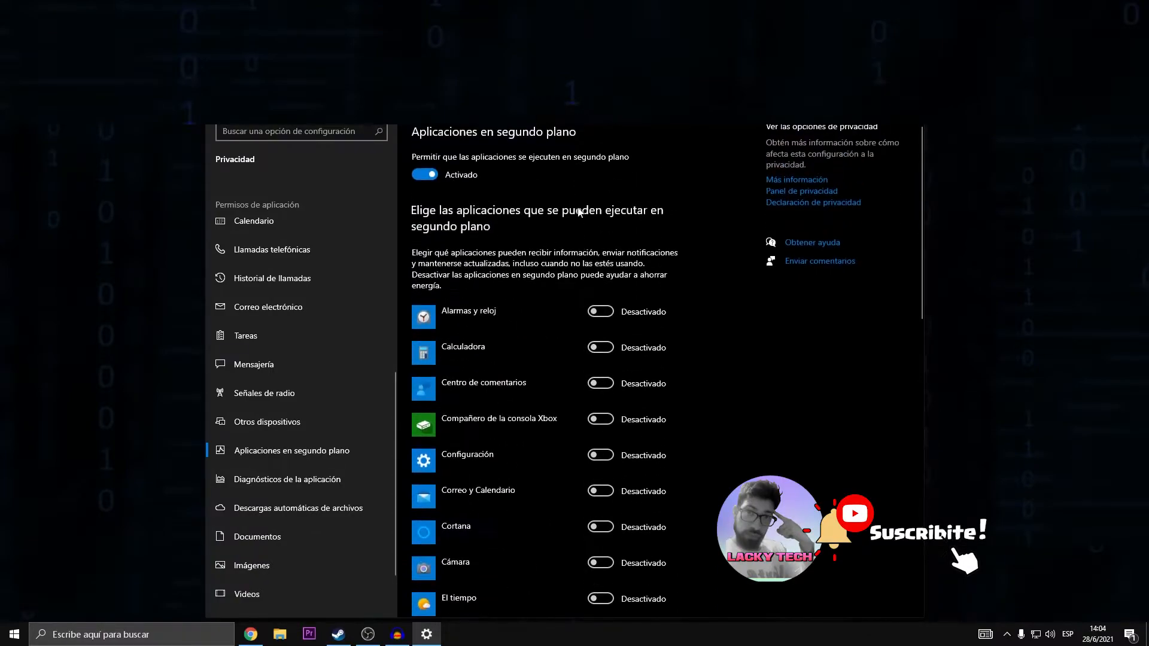
pyautogui.click(426, 175)
pyautogui.scroll(-10, 636, 432)
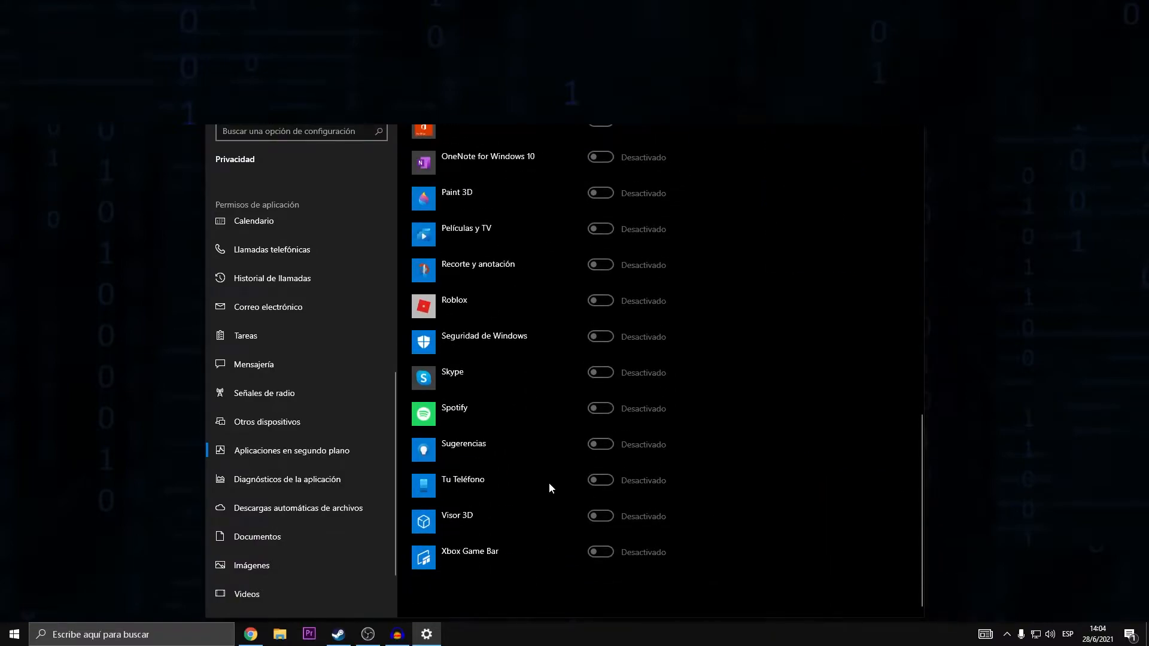
pyautogui.scroll(10, 548, 482)
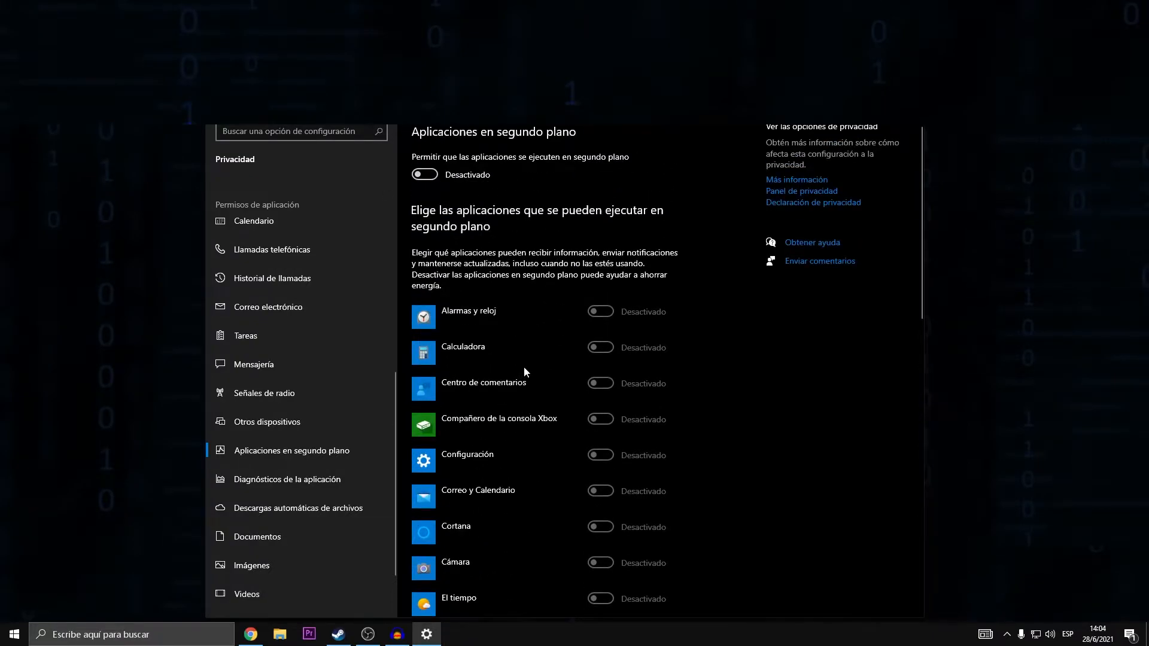
pyautogui.scroll(-3, 533, 413)
pyautogui.scroll(3, 577, 340)
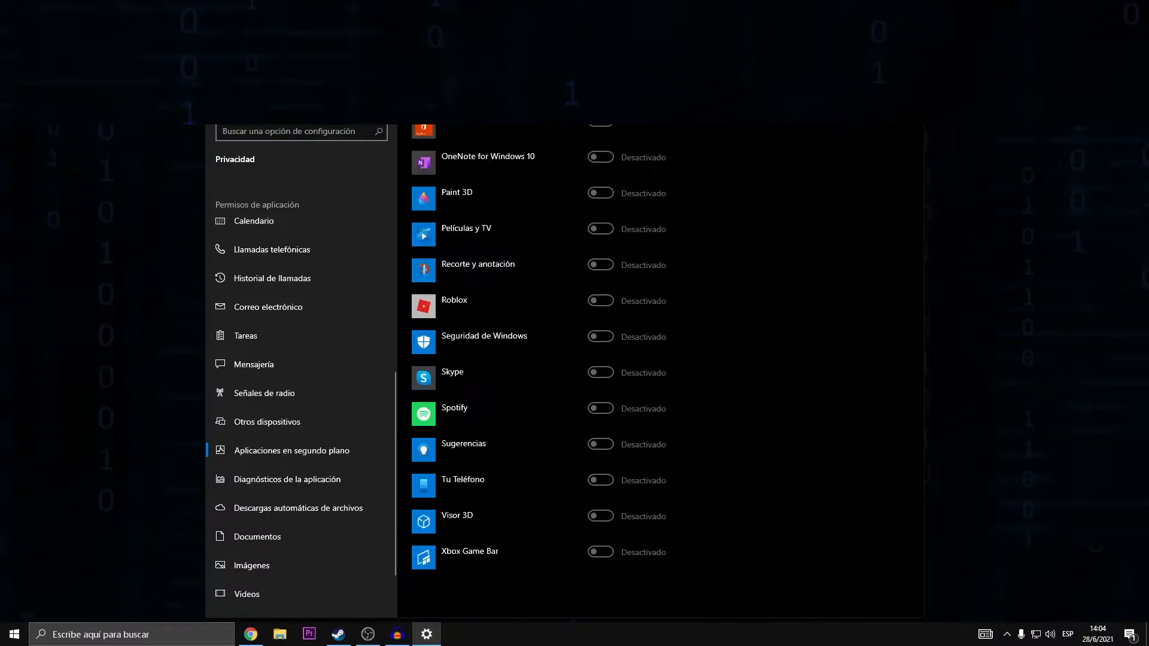
# Open Notificaciones y acciones in the Sistema category and review the notification options and the list of senders
pyautogui.click(237, 104)
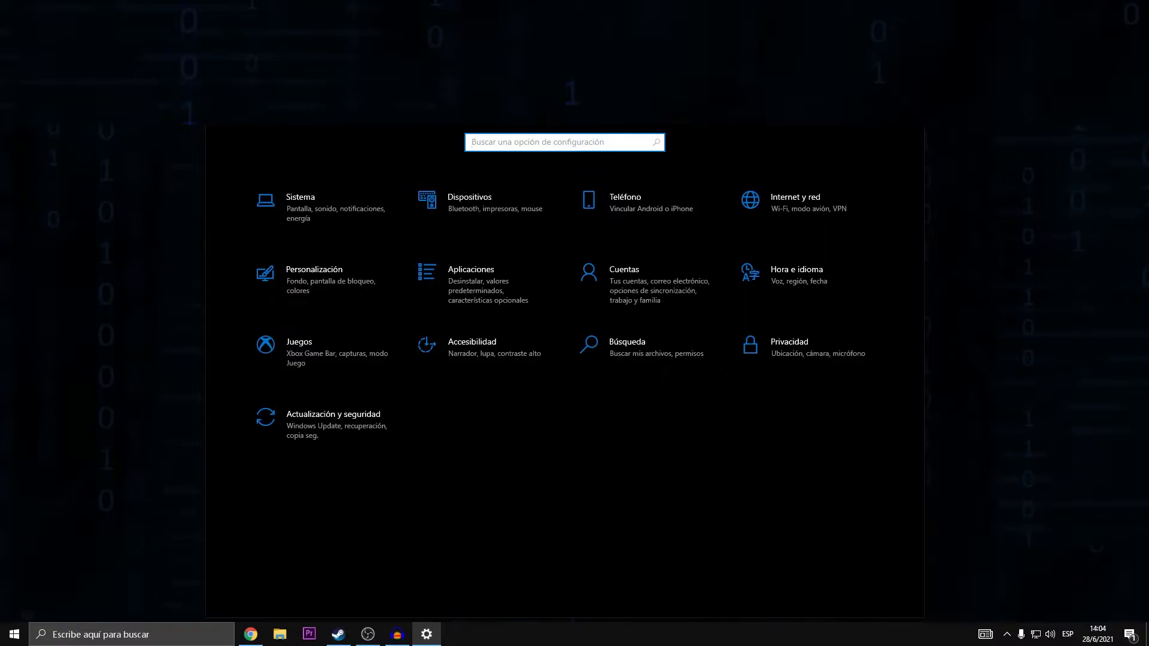
pyautogui.click(301, 201)
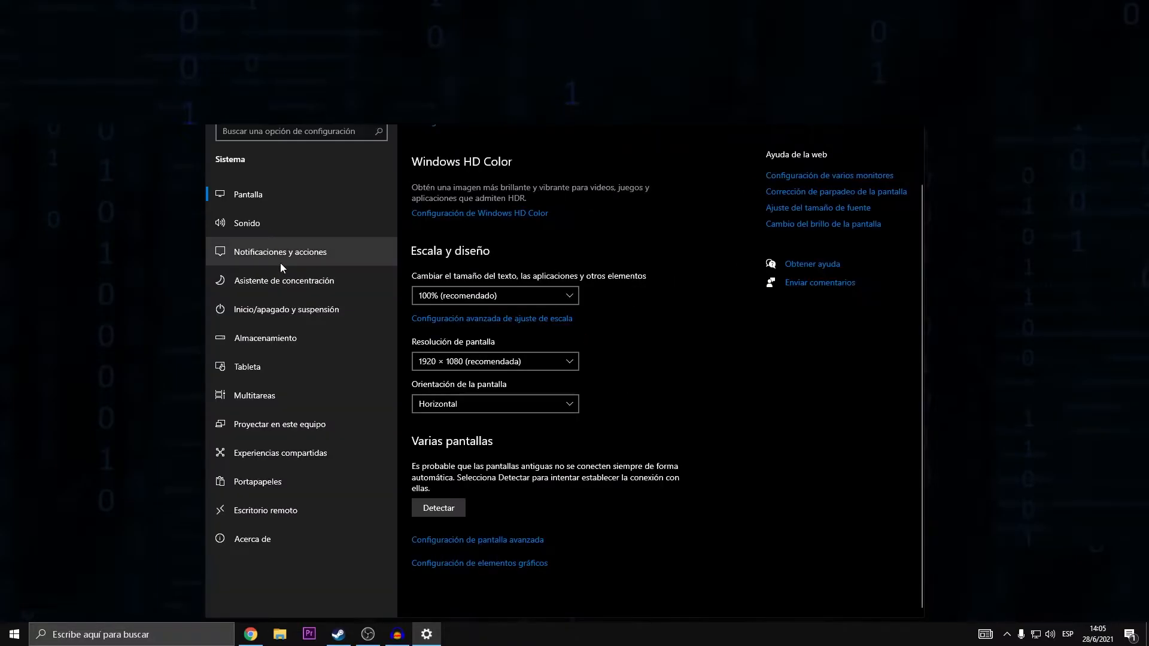
pyautogui.click(280, 252)
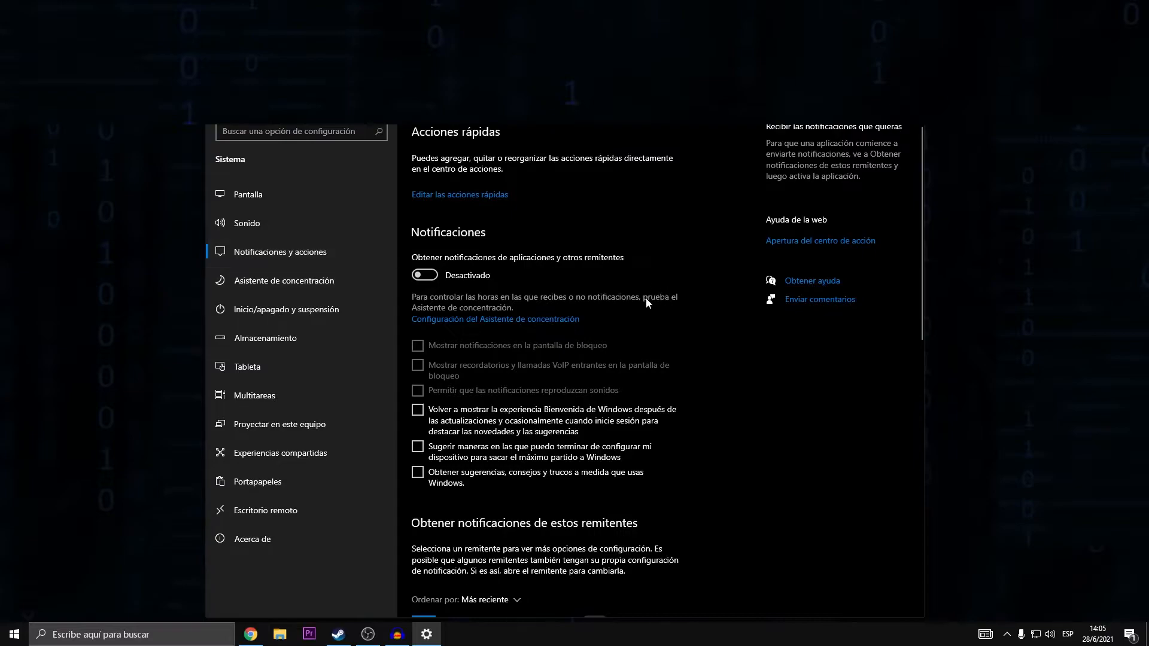
pyautogui.scroll(-3, 594, 429)
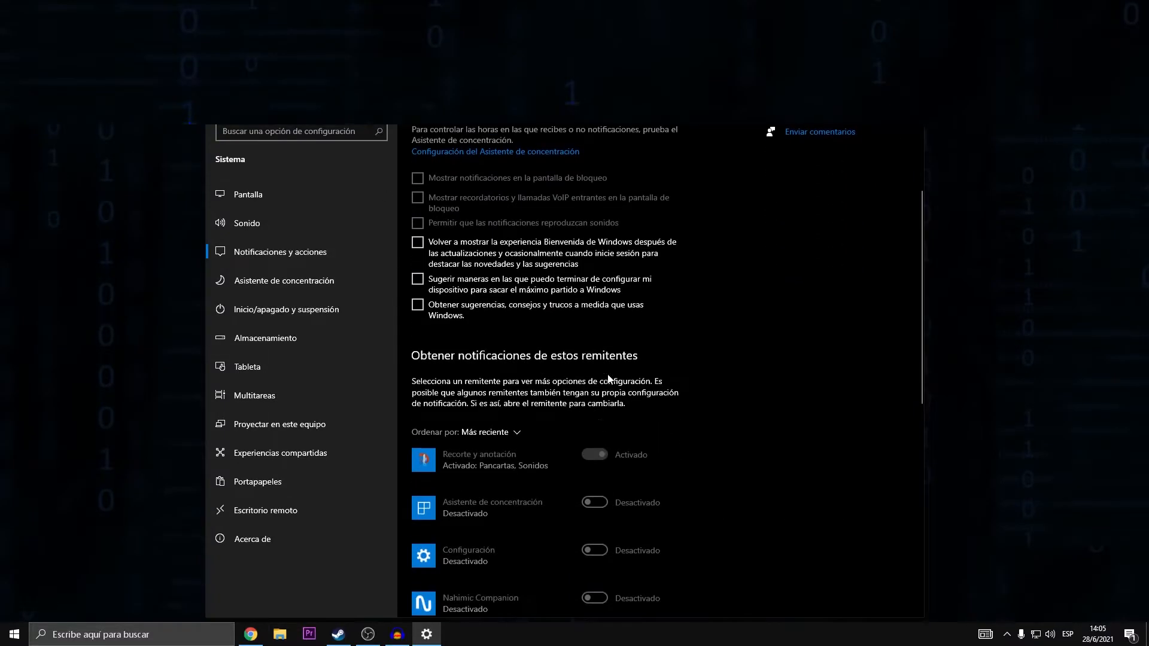
pyautogui.scroll(-3, 685, 313)
pyautogui.scroll(-6, 717, 314)
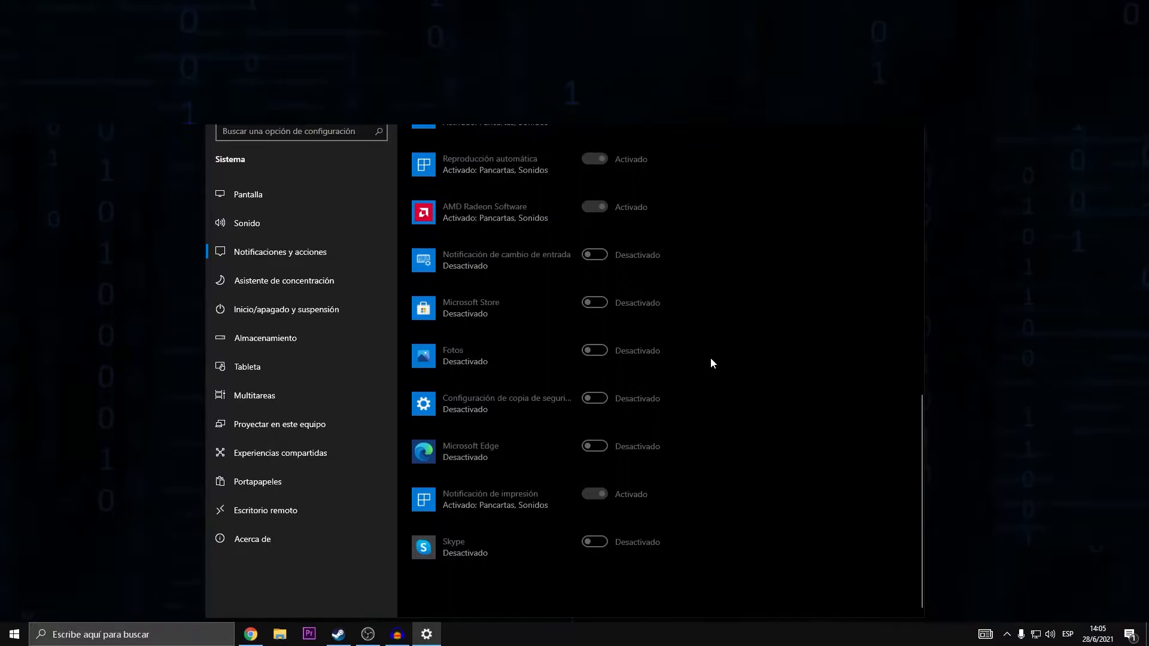
# Go back over the main notification options and open Asistente de concentración
pyautogui.scroll(10, 698, 447)
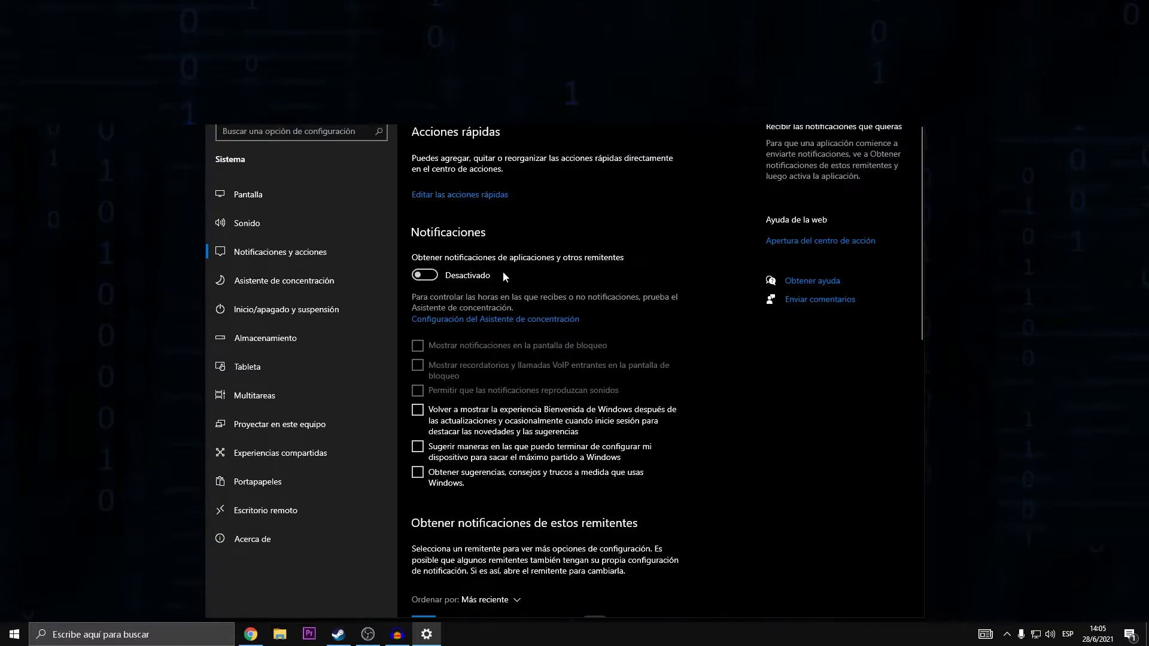
pyautogui.click(249, 286)
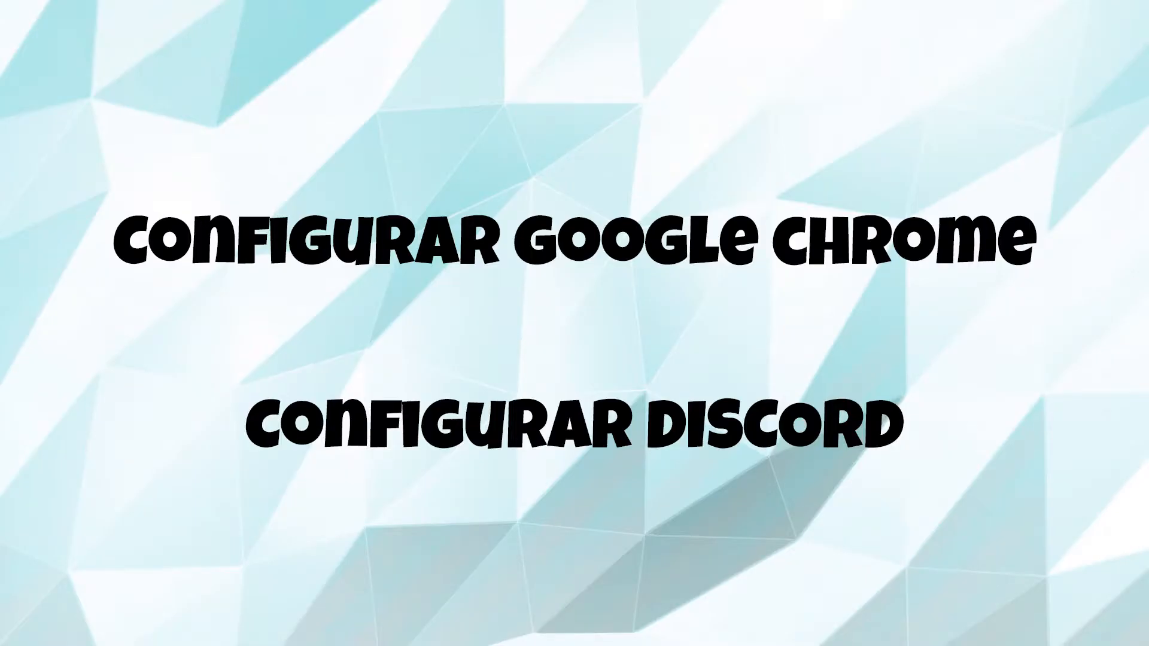
pyautogui.rightClick(369, 265)
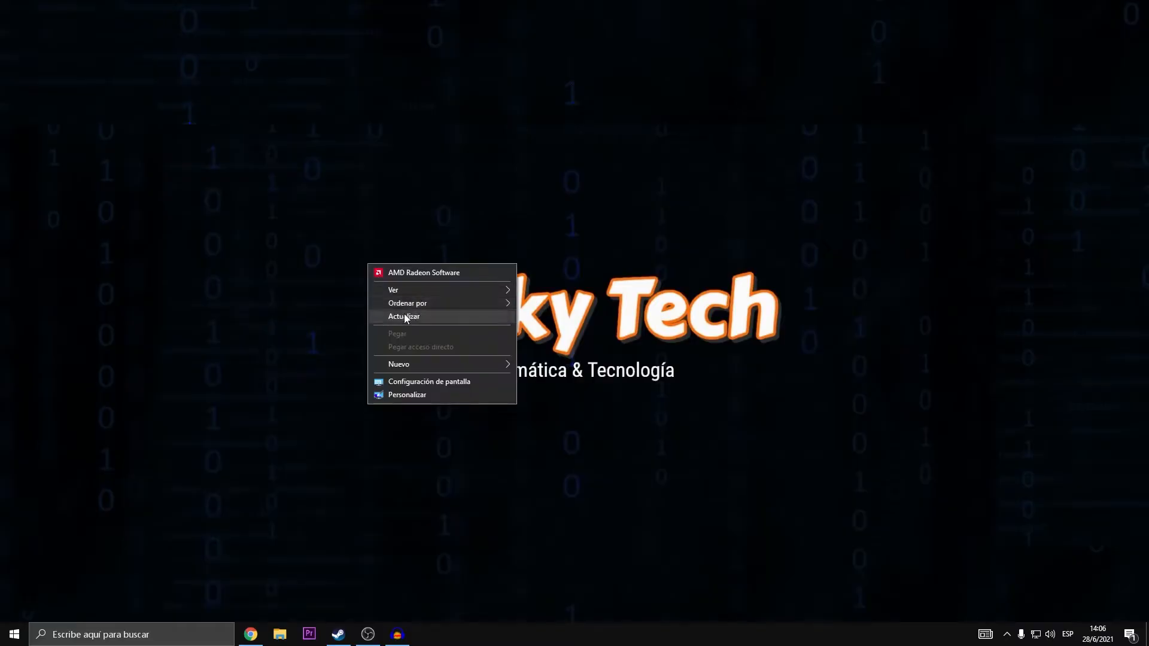
pyautogui.click(480, 318)
# Switch to Google Chrome, open its settings and expand Configuración avanzada to review the advanced options
pyautogui.click(251, 634)
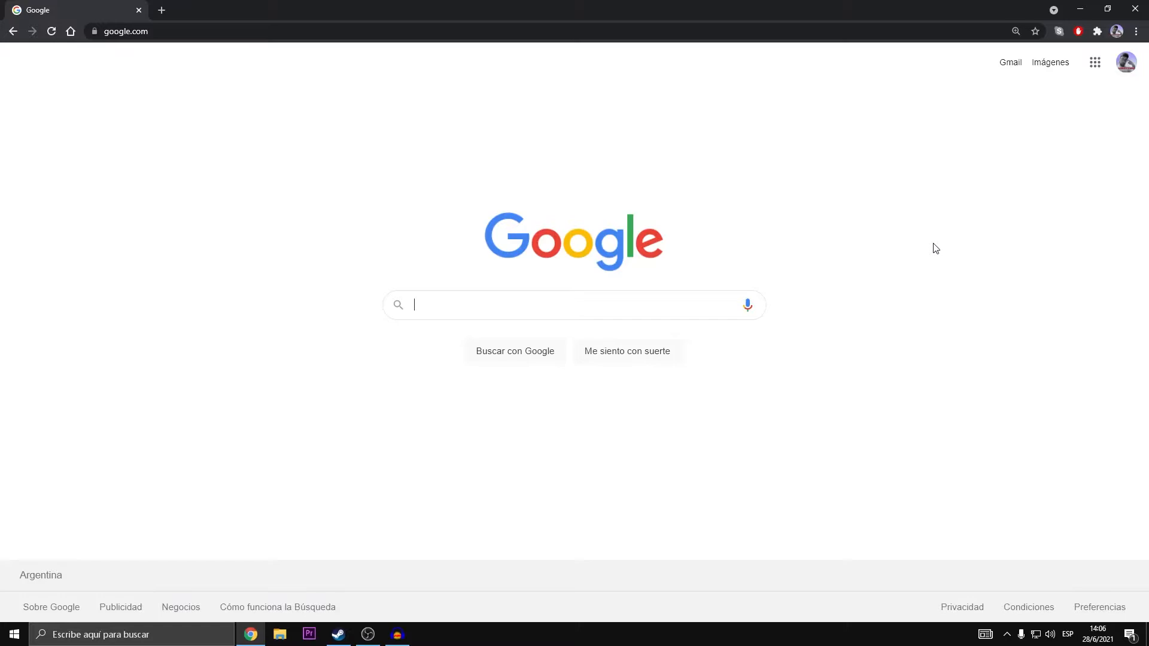
pyautogui.click(1135, 31)
pyautogui.click(1001, 235)
pyautogui.scroll(-15, 647, 403)
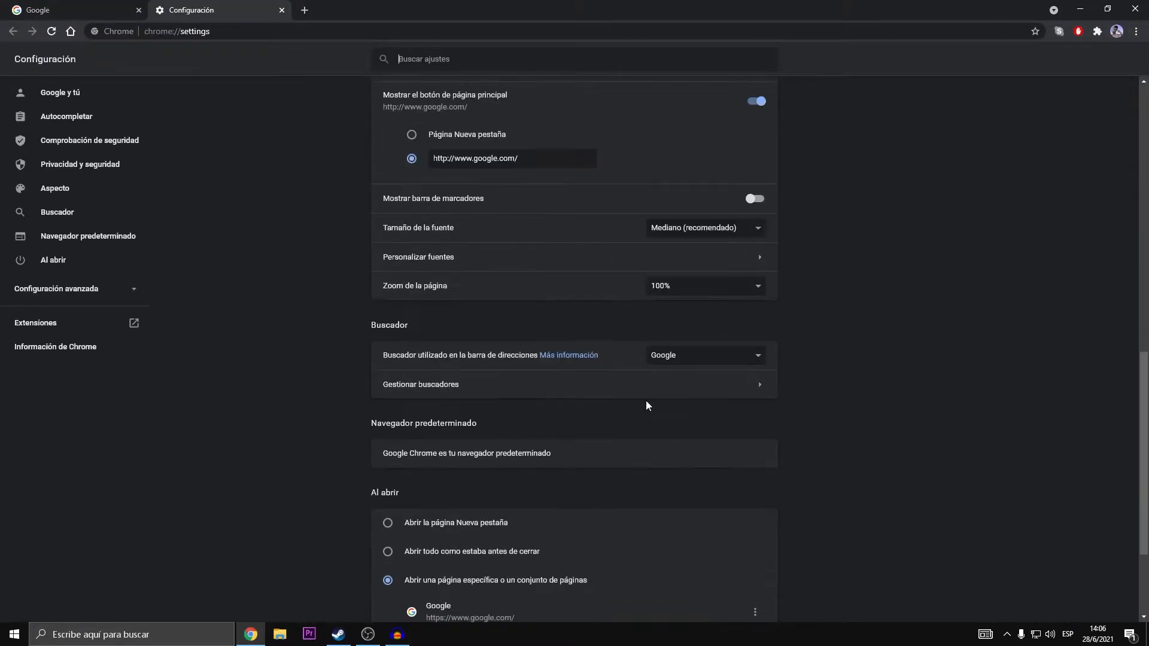
pyautogui.click(571, 579)
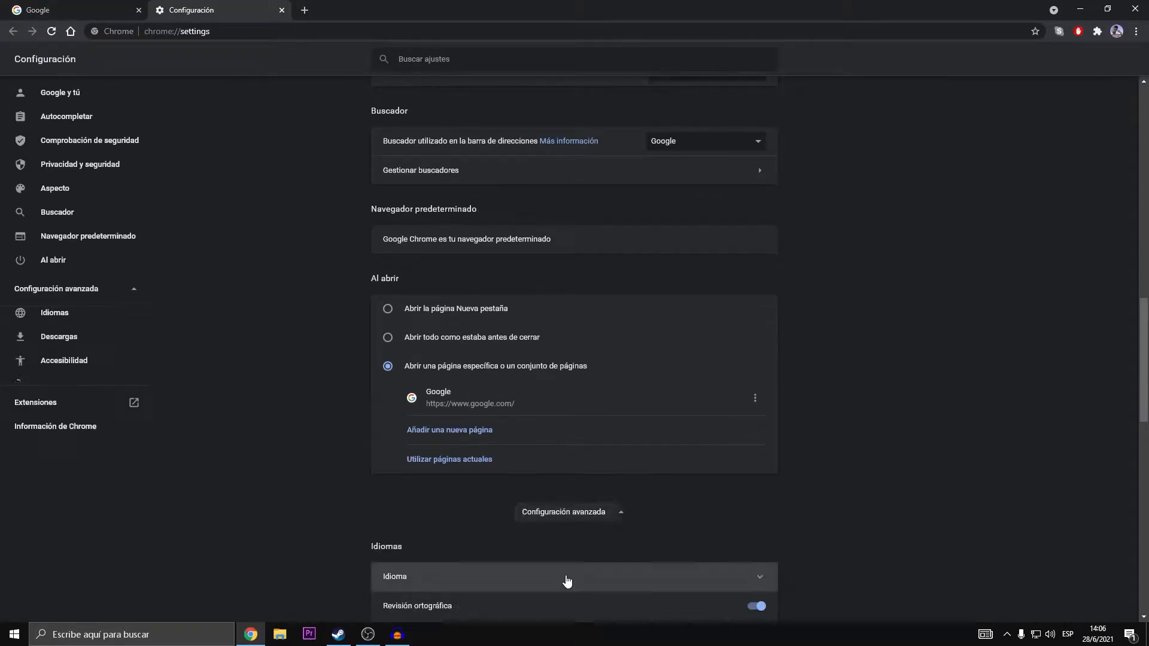
pyautogui.scroll(-2, 902, 402)
pyautogui.scroll(-5, 866, 412)
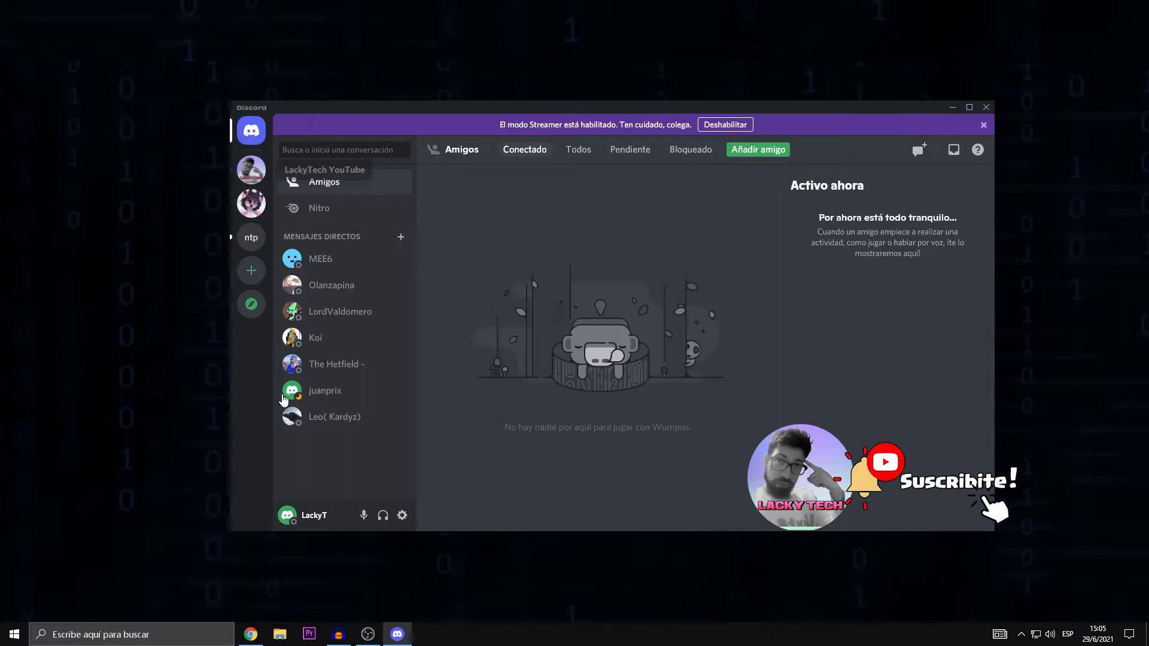
# In Discord, check the Aceleración por hardware option under Avanzado in the user settings, and reopen the settings list
pyautogui.click(402, 516)
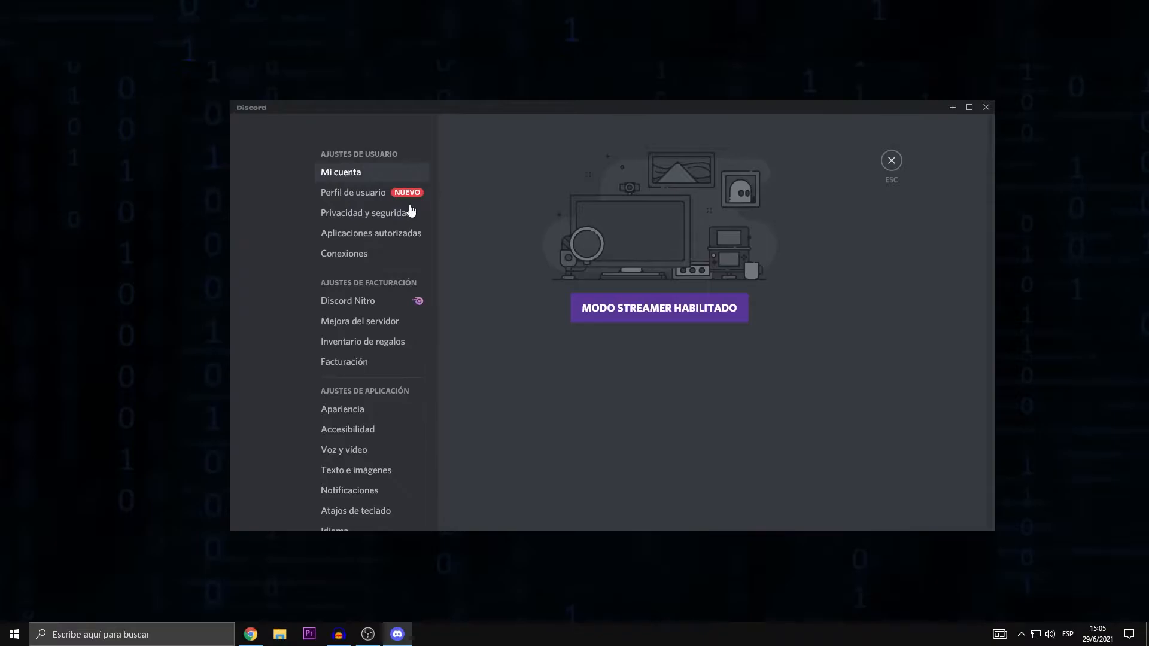
pyautogui.scroll(-5, 411, 211)
pyautogui.click(340, 262)
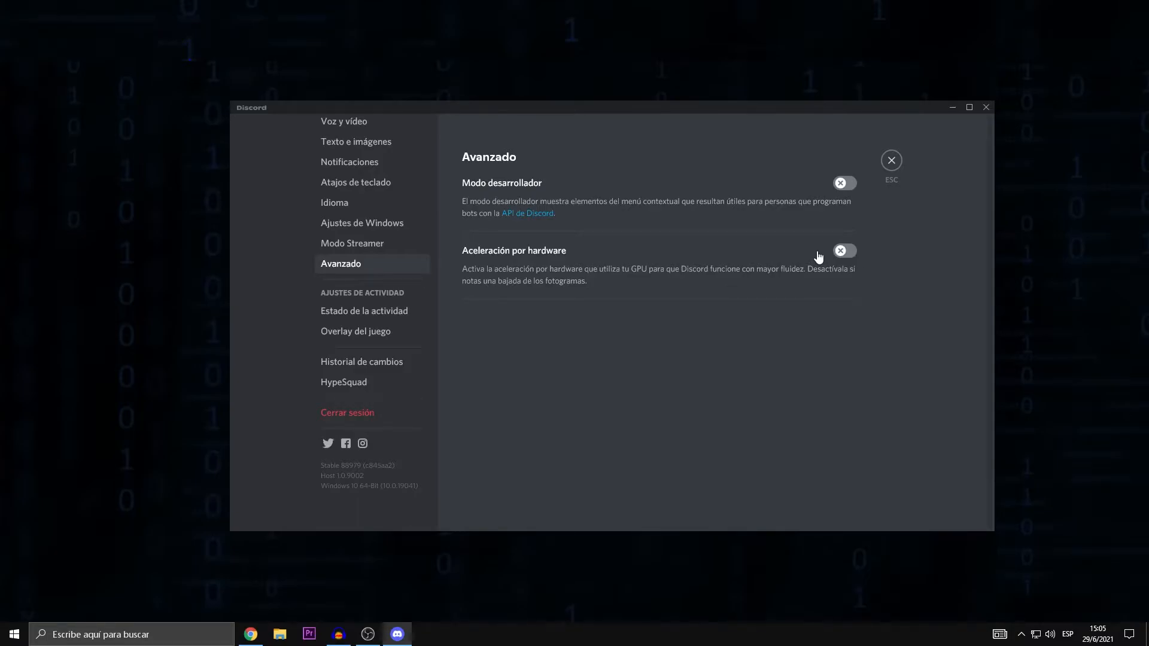
pyautogui.click(892, 162)
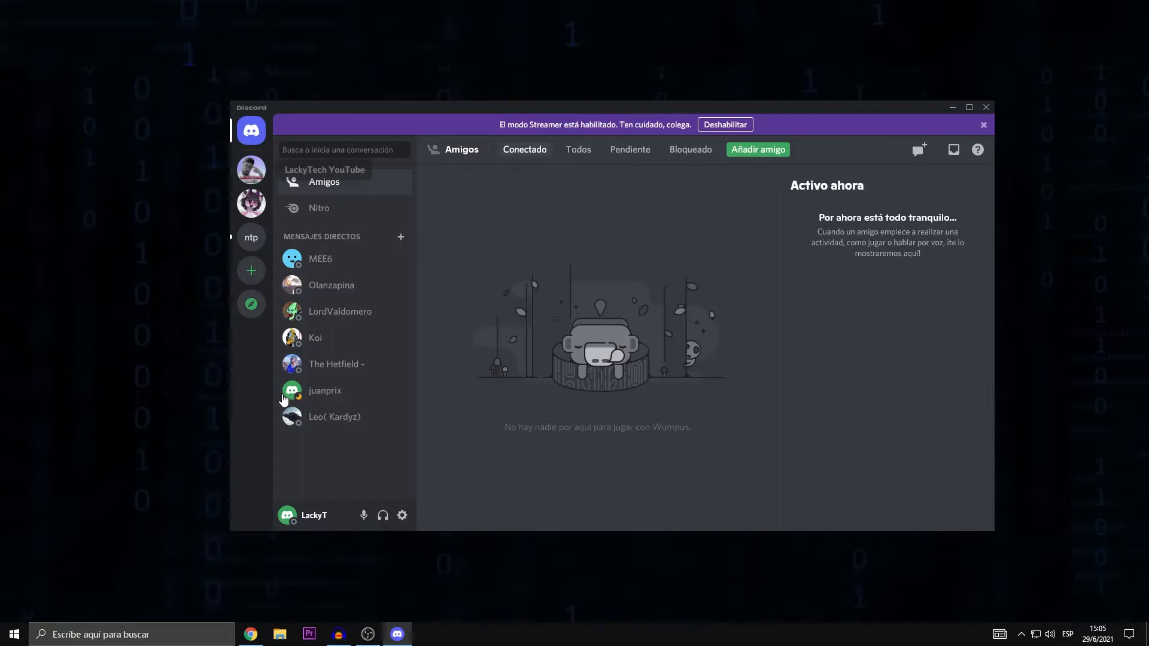
pyautogui.click(402, 516)
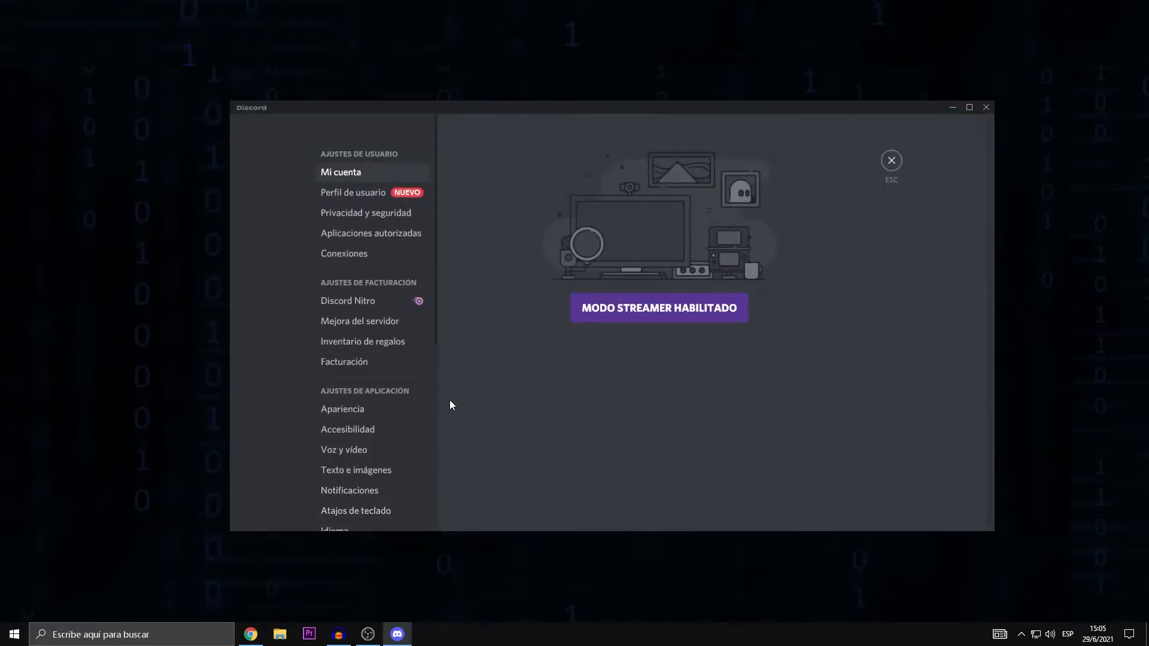
pyautogui.scroll(-5, 357, 249)
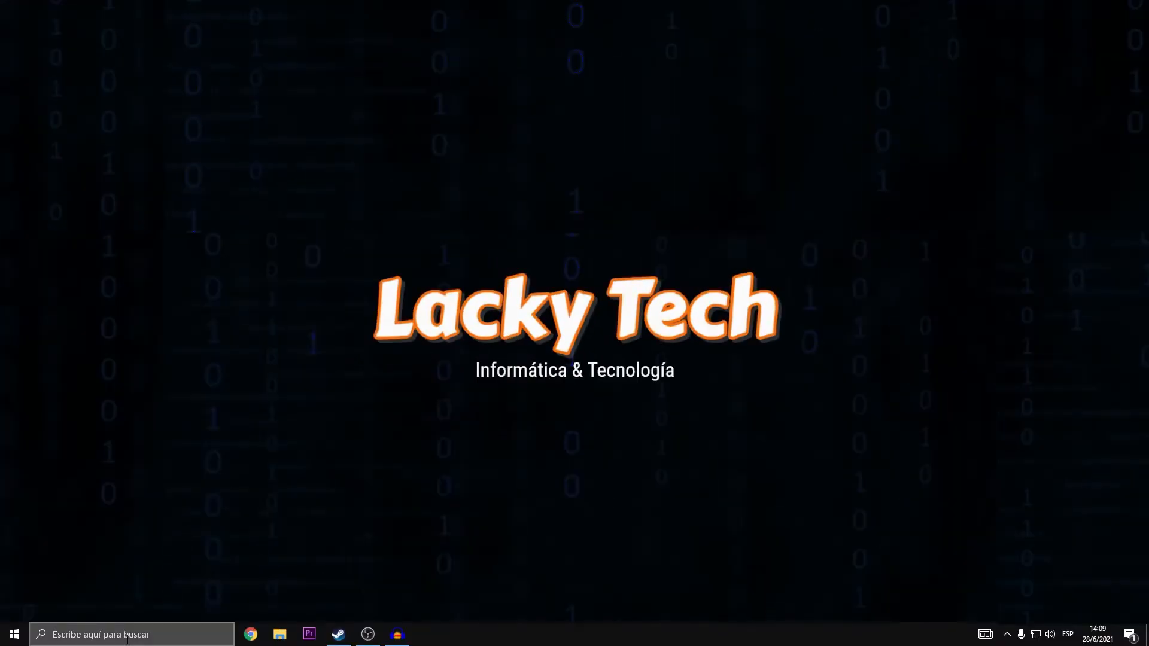
# Search Windows for "ene", open Editar plan de energía and review the time options for Apagar la pantalla
pyautogui.click(127, 639)
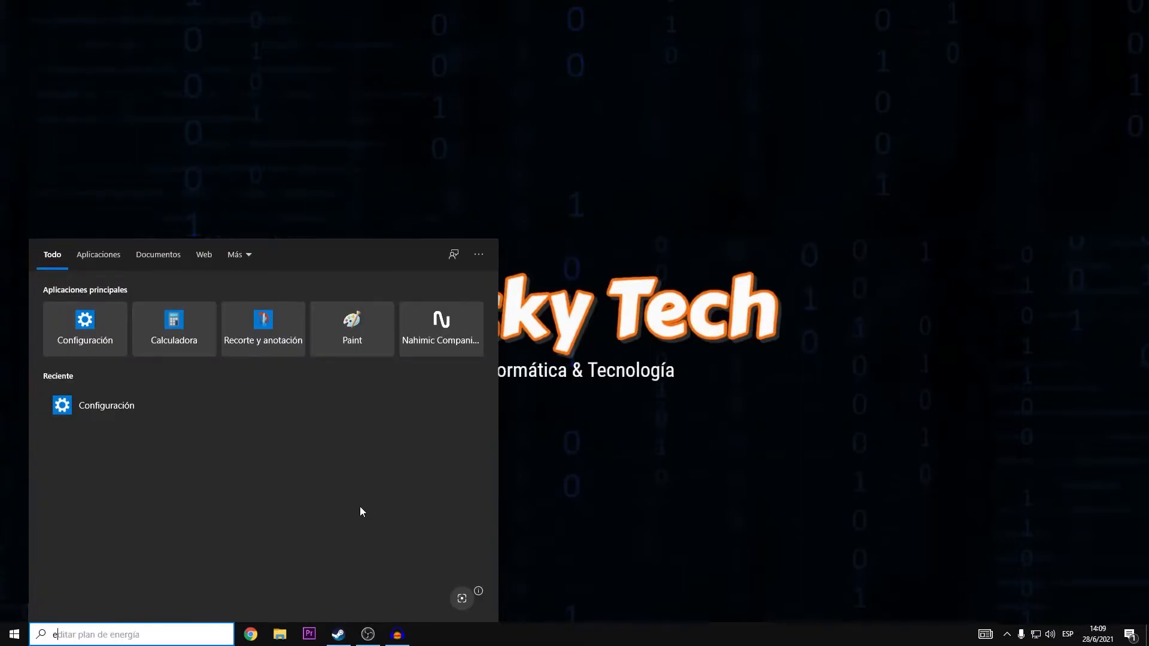
pyautogui.write('ene')
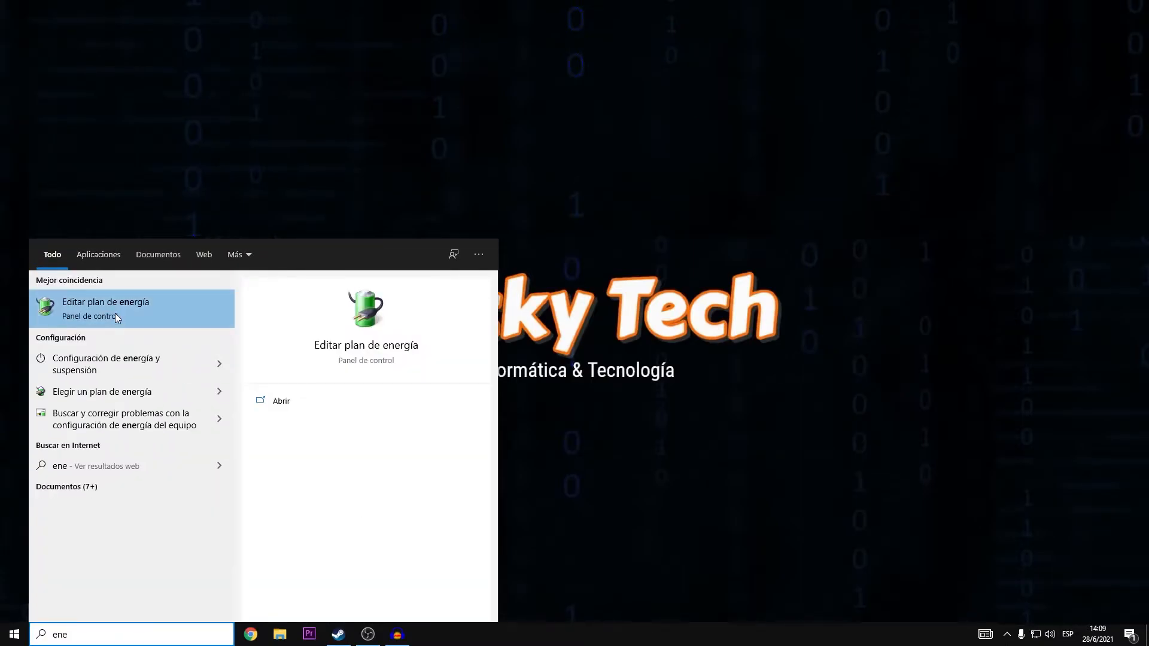
pyautogui.click(117, 316)
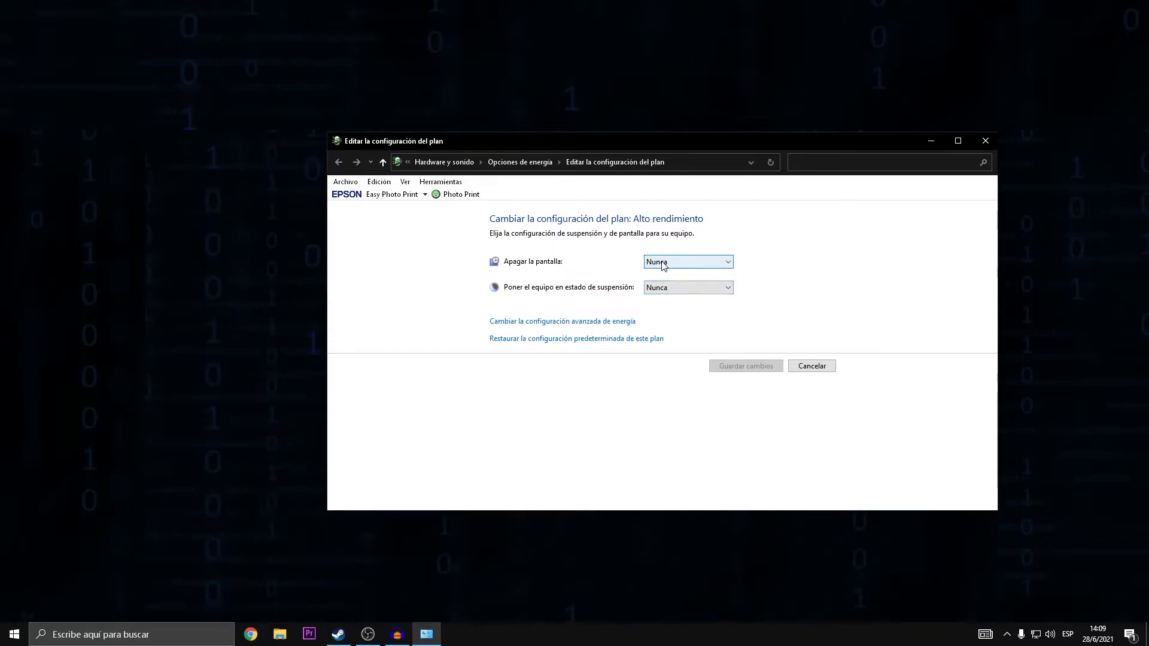
pyautogui.click(704, 266)
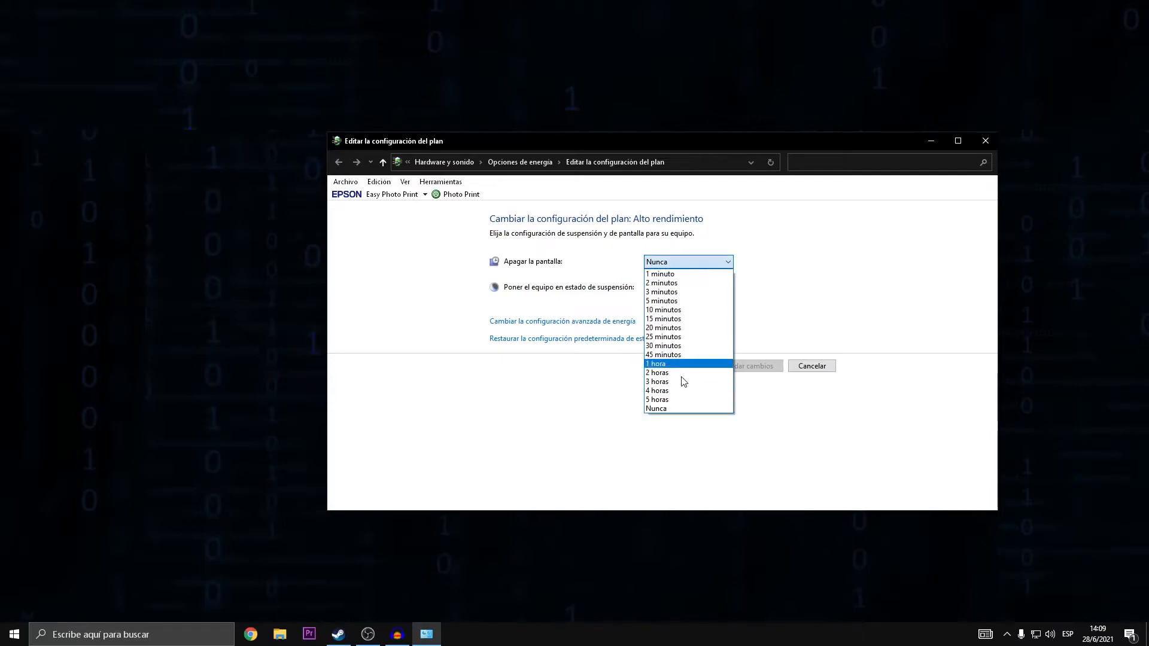
pyautogui.click(708, 260)
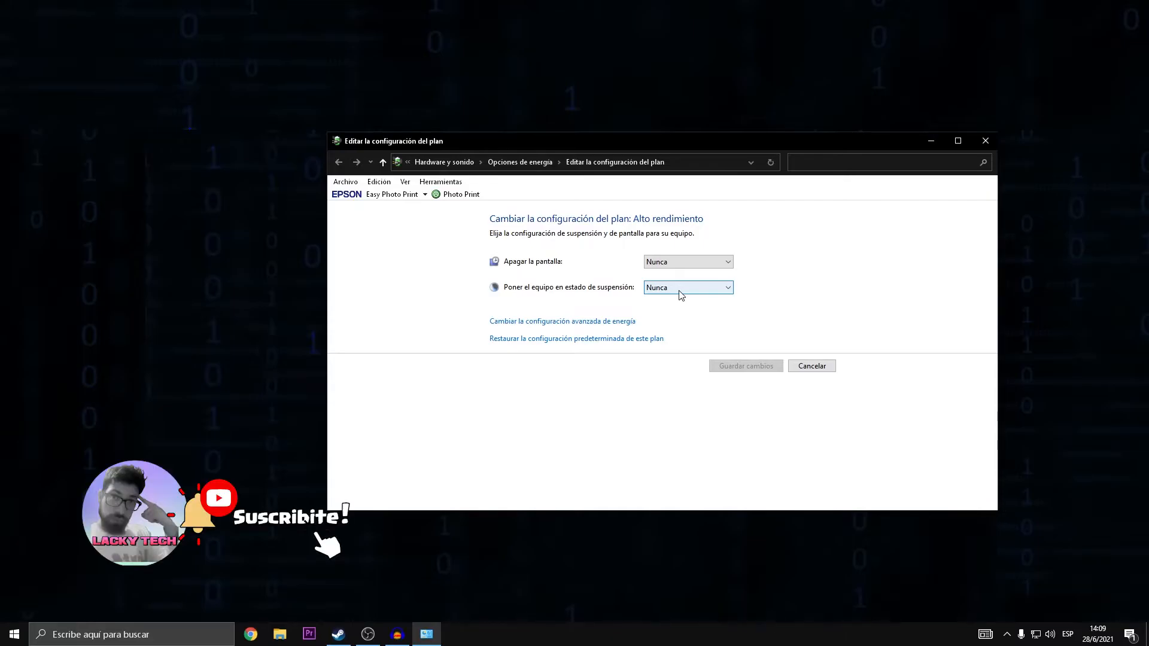
# Open the plan's advanced power settings and review the Disco duro, Suspender tras and processor power entries
pyautogui.click(575, 322)
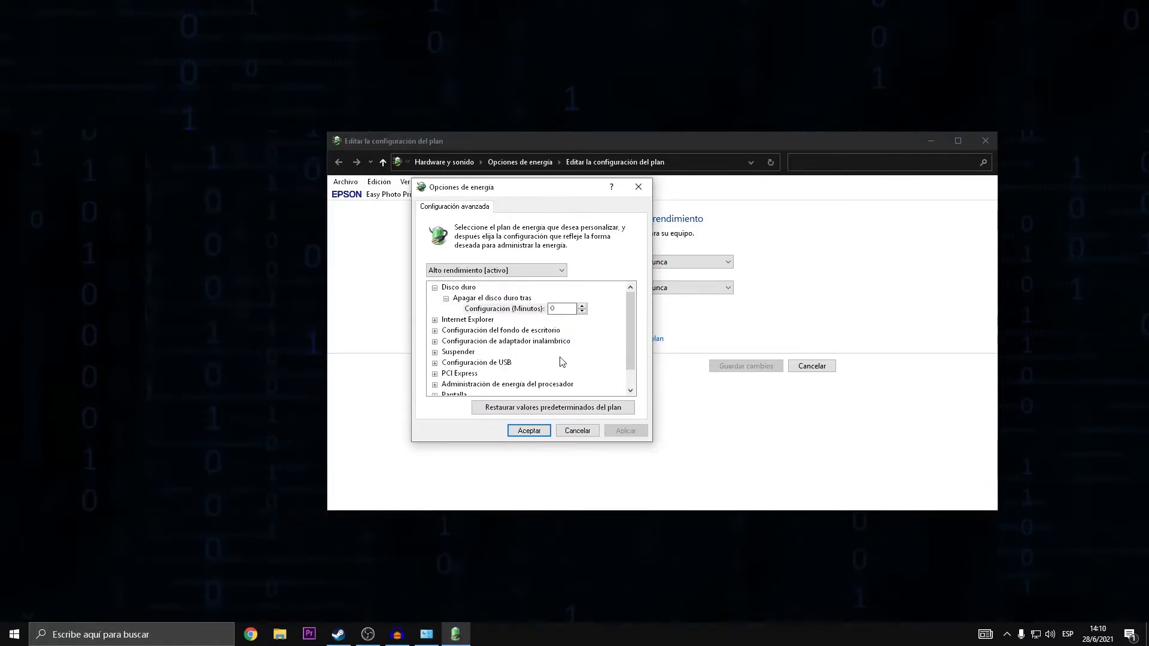
pyautogui.click(521, 306)
pyautogui.scroll(-1, 479, 341)
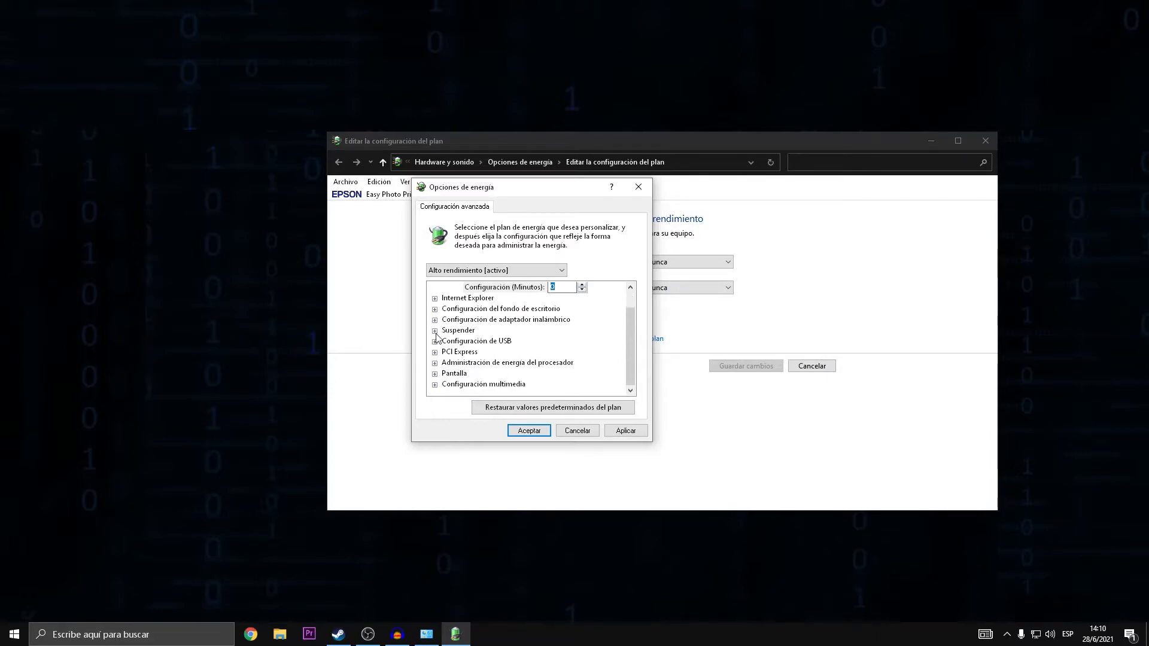
pyautogui.click(435, 331)
pyautogui.click(445, 341)
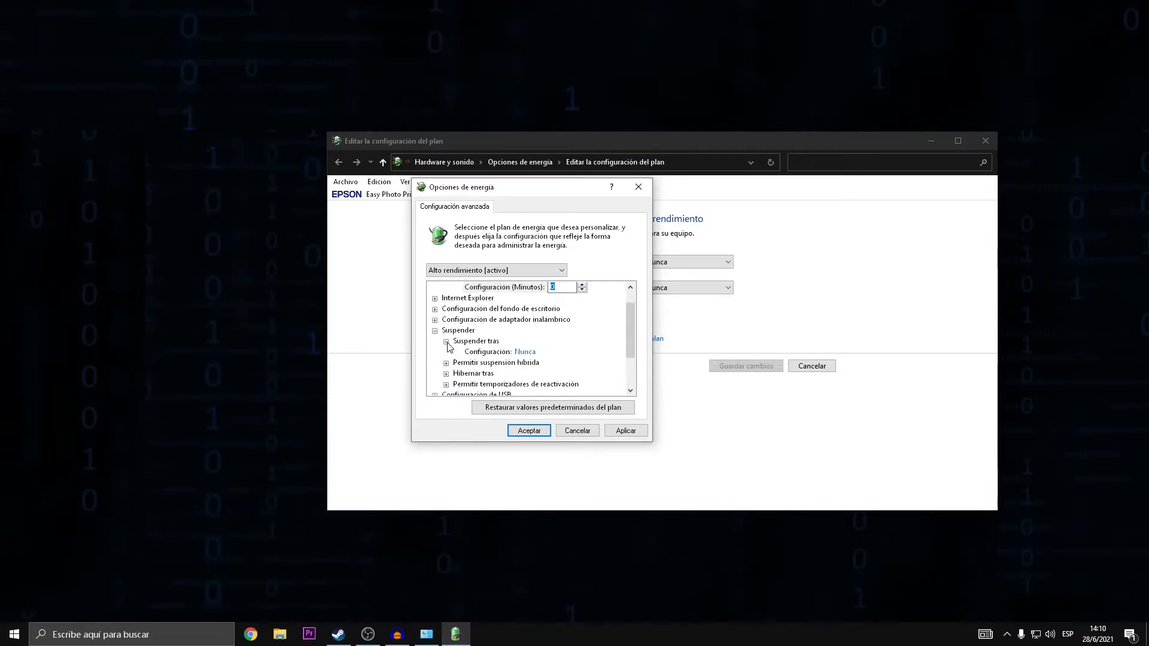
pyautogui.scroll(-3, 586, 376)
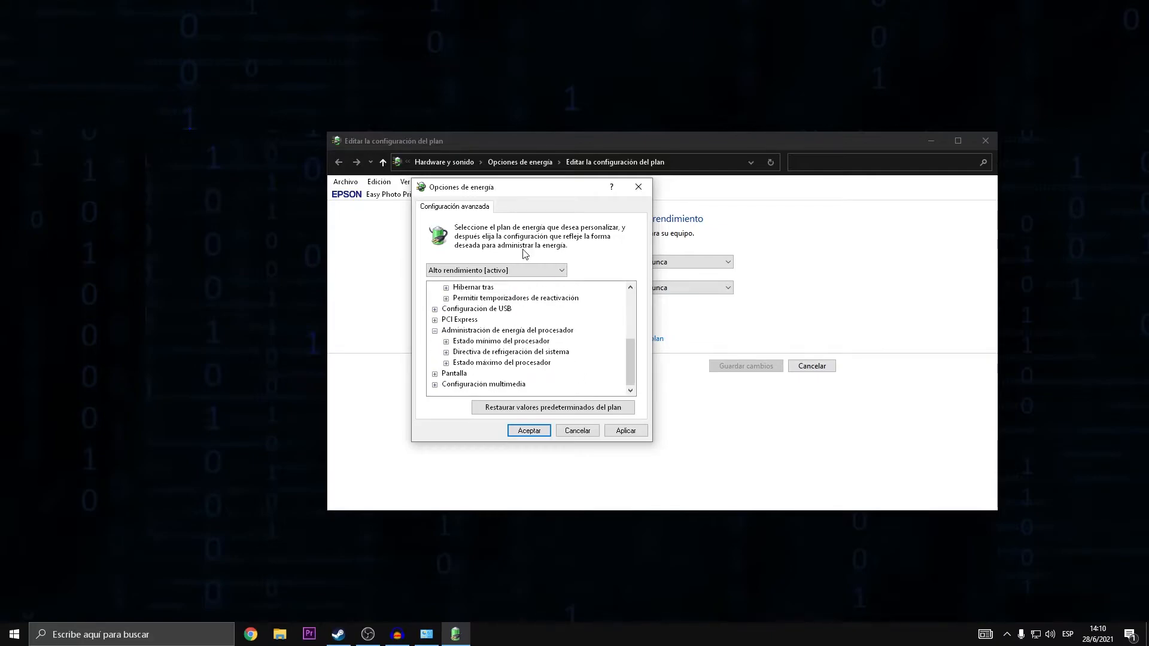
# Choose the Alto rendimiento plan and check the processor's minimum state, maximum state and cooling policy under Administración de energía del procesador
pyautogui.click(530, 270)
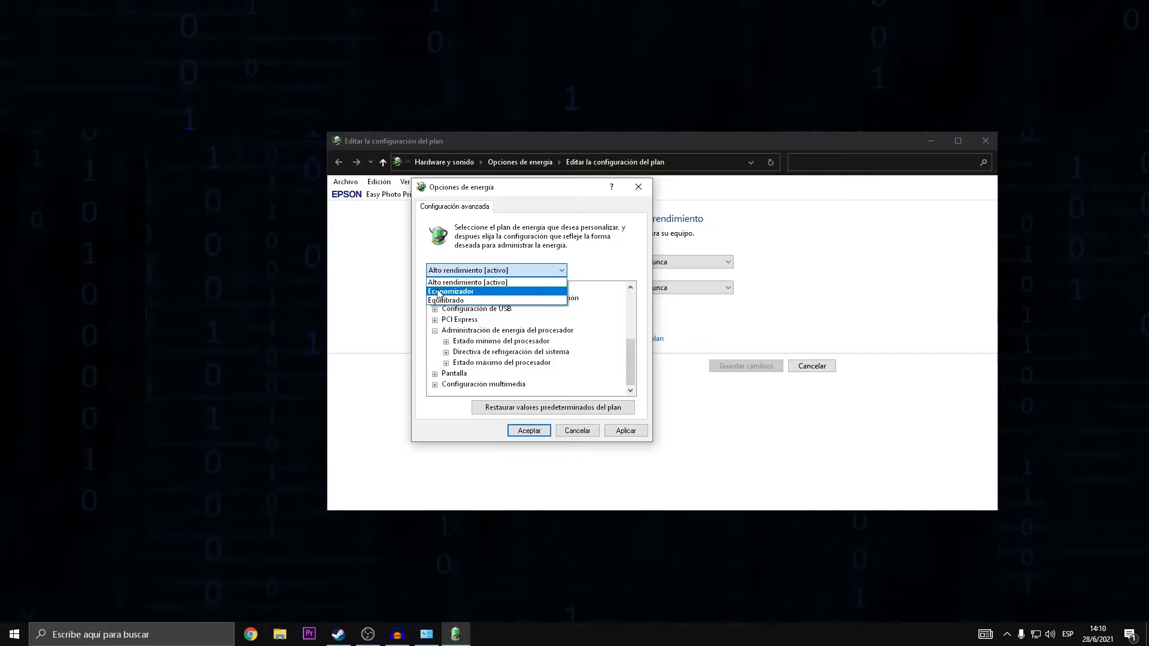
pyautogui.click(491, 285)
pyautogui.scroll(-1, 436, 366)
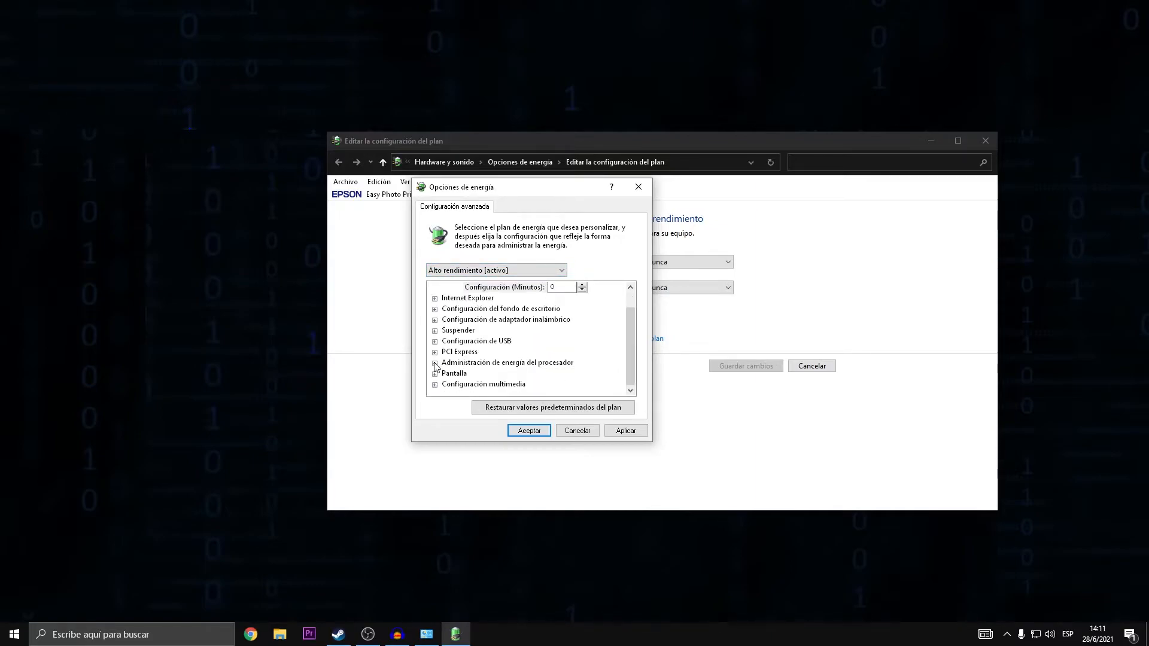
pyautogui.click(435, 363)
pyautogui.doubleClick(533, 363)
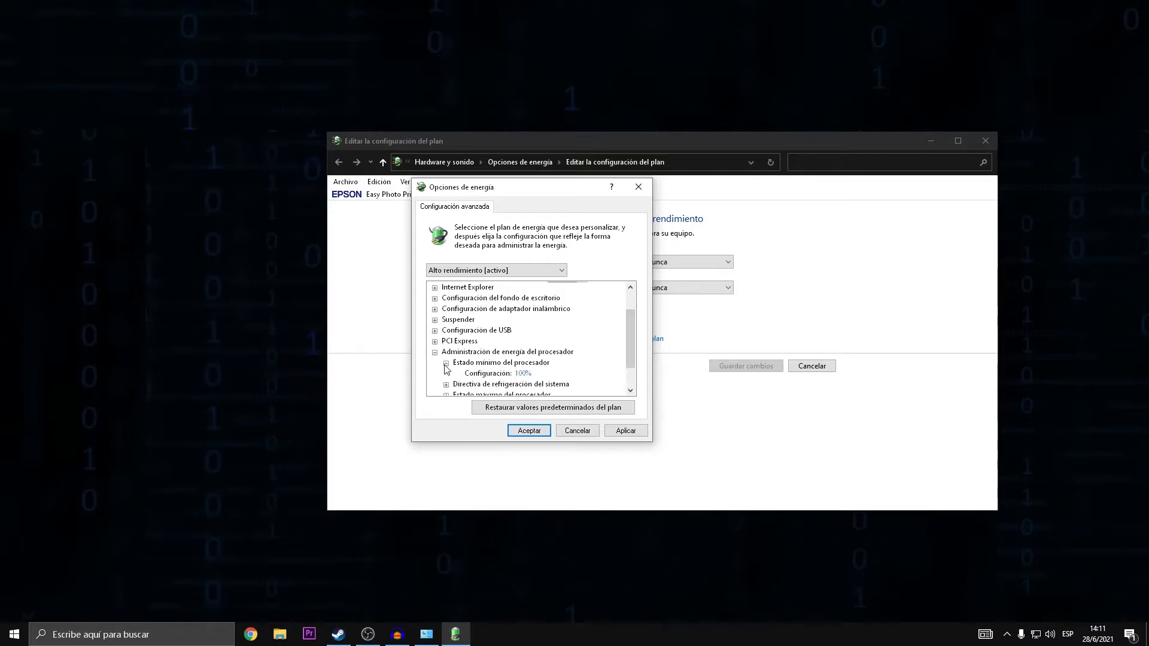
pyautogui.click(523, 373)
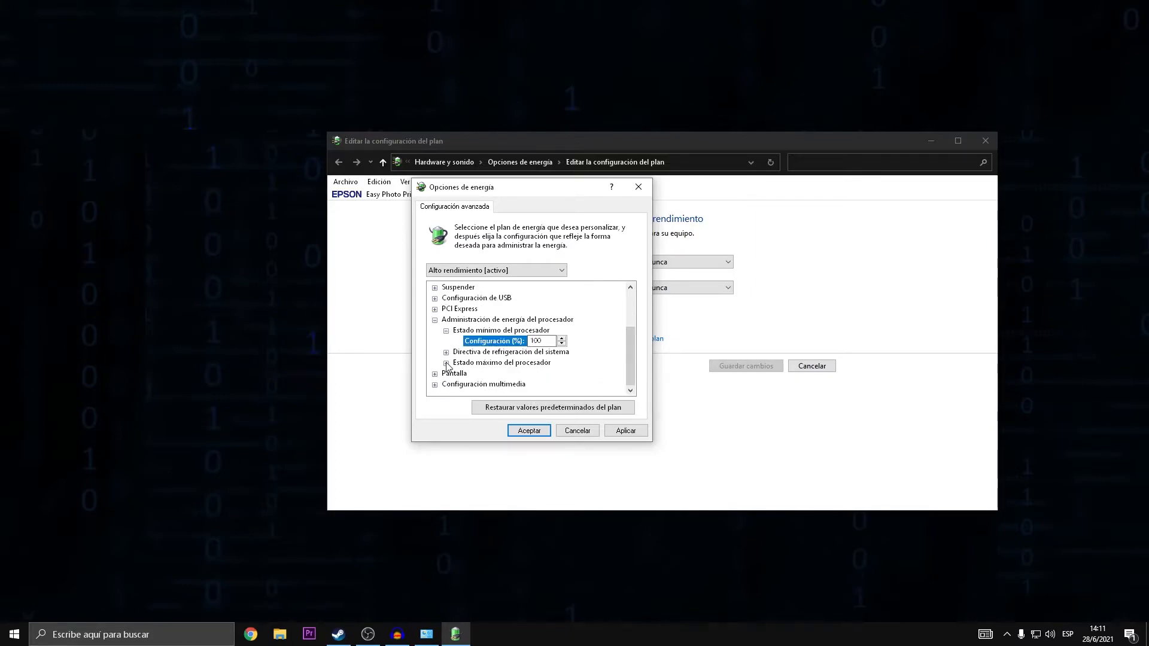
pyautogui.click(446, 364)
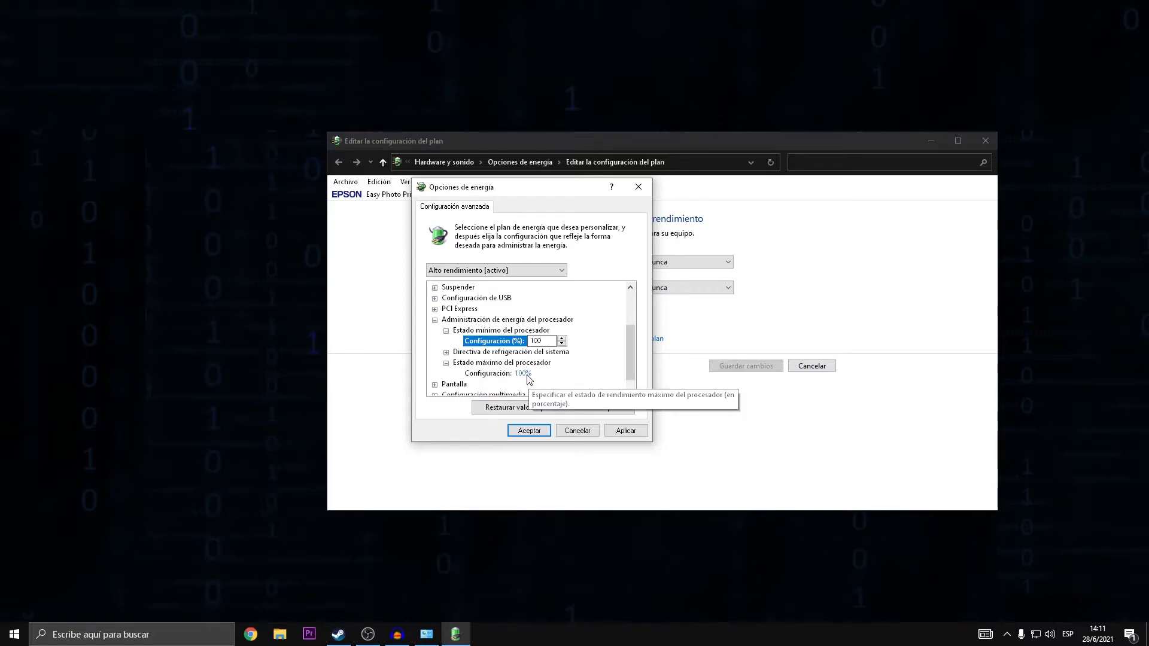
pyautogui.click(446, 353)
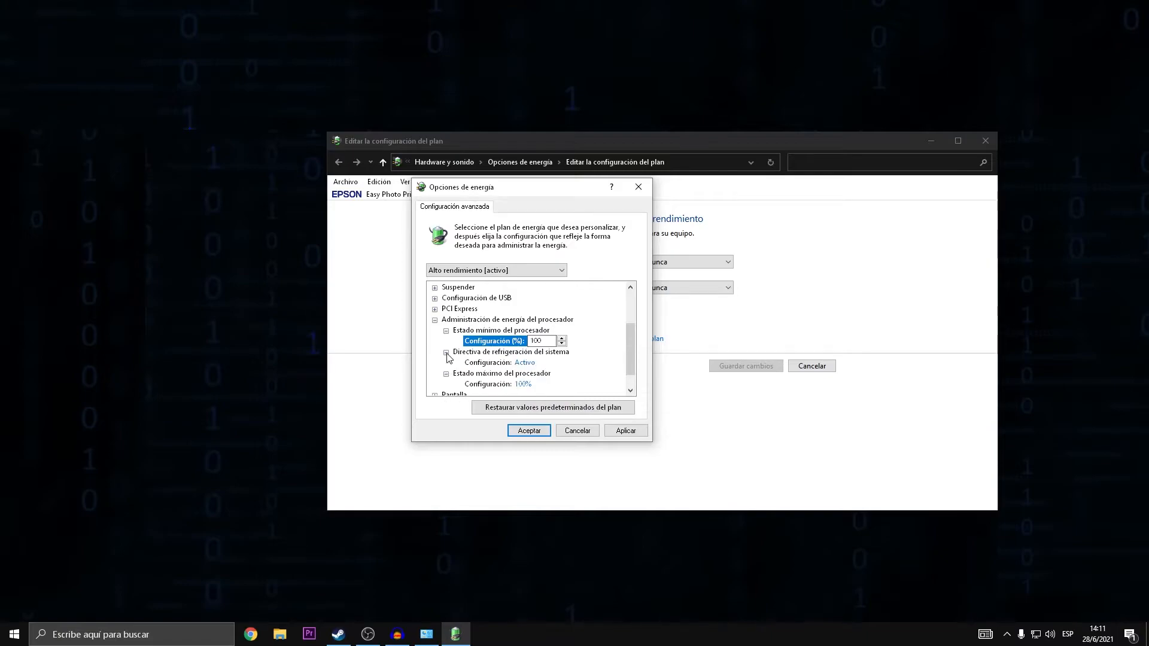
pyautogui.scroll(-1, 593, 377)
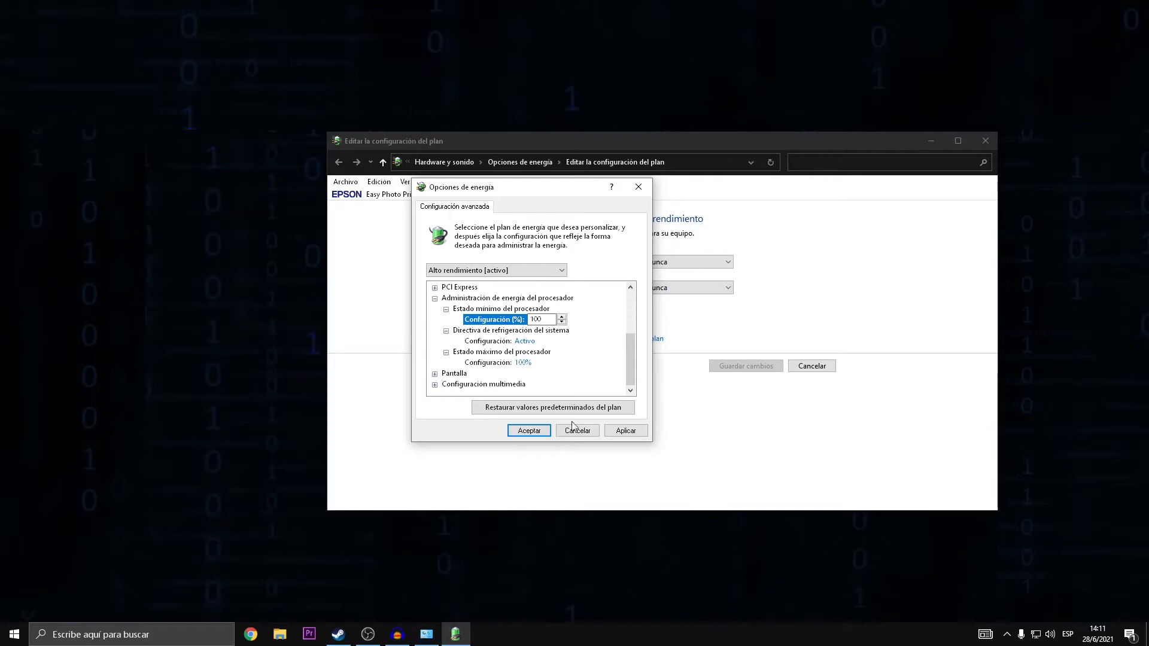
# Apply and accept the advanced power settings and close the power plan window
pyautogui.click(626, 431)
pyautogui.click(528, 433)
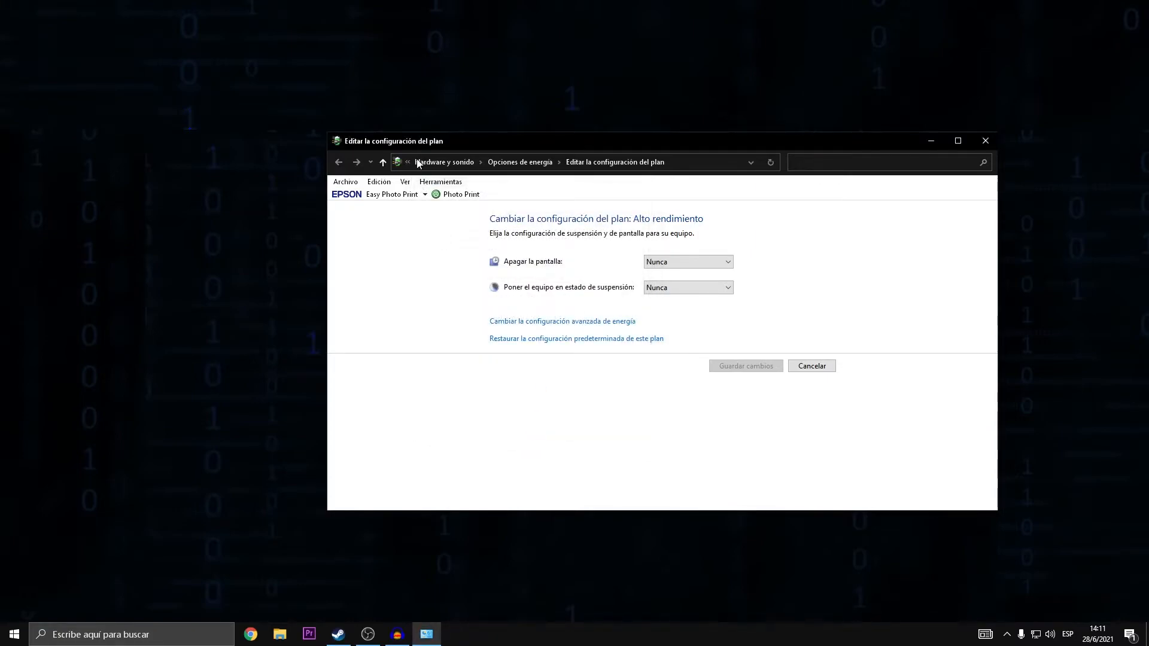
pyautogui.click(984, 142)
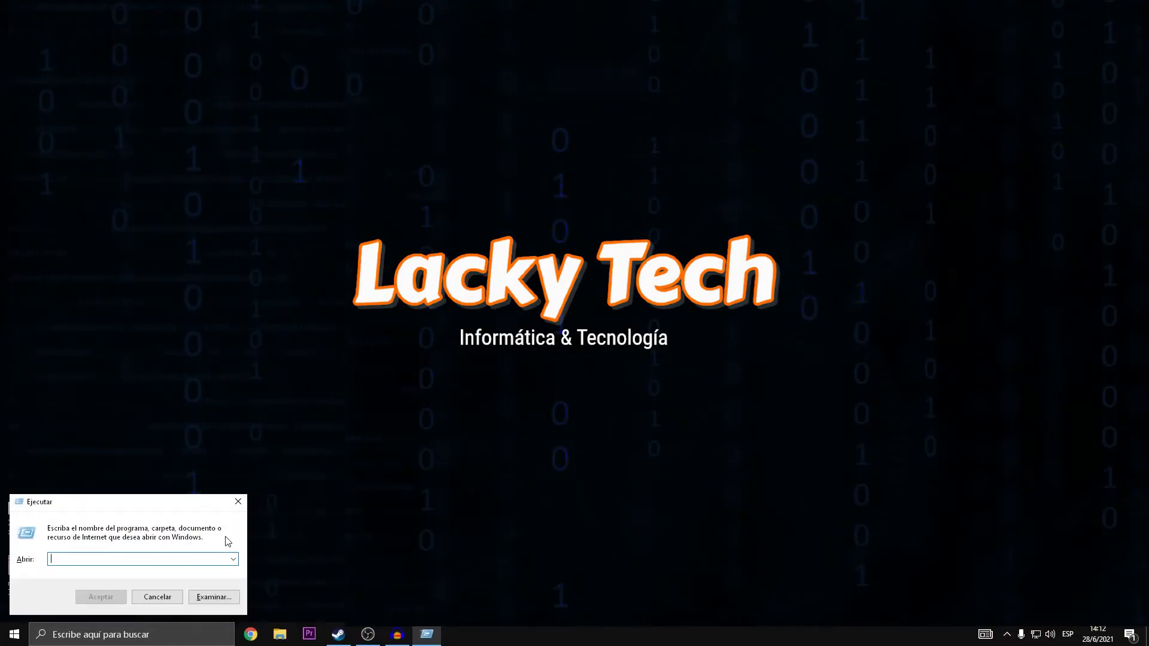
# Run %temp% to open the temporary files folder, select the ActivityVisualCache folder and look through the contents
pyautogui.write('%temp%')
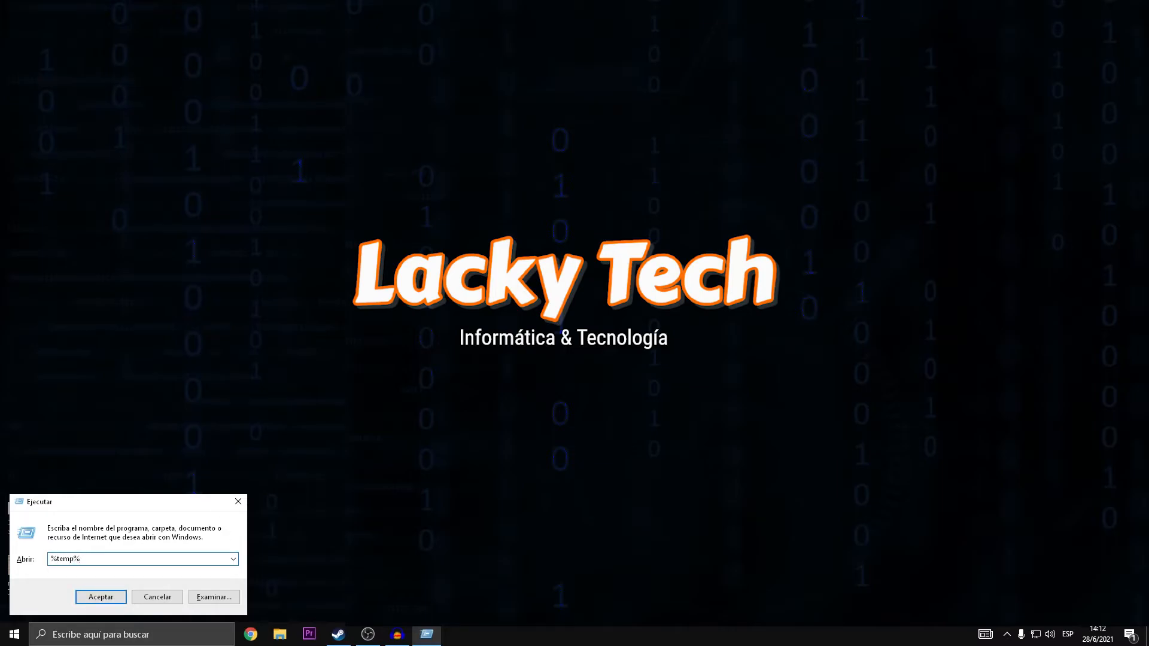
pyautogui.click(102, 597)
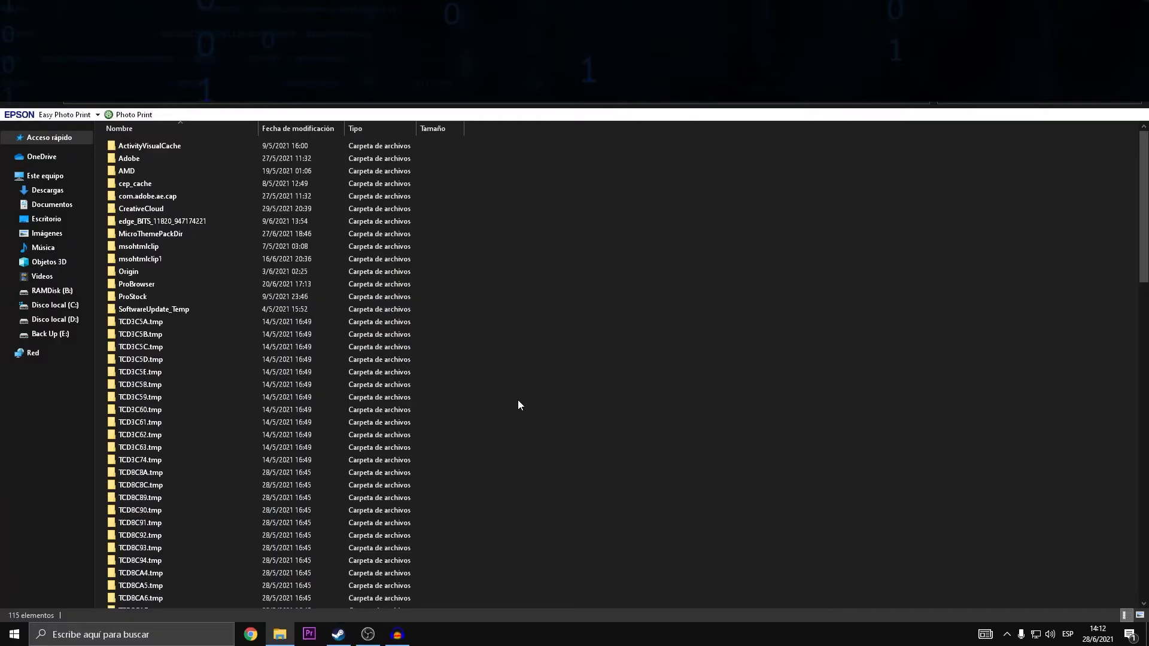
pyautogui.click(168, 145)
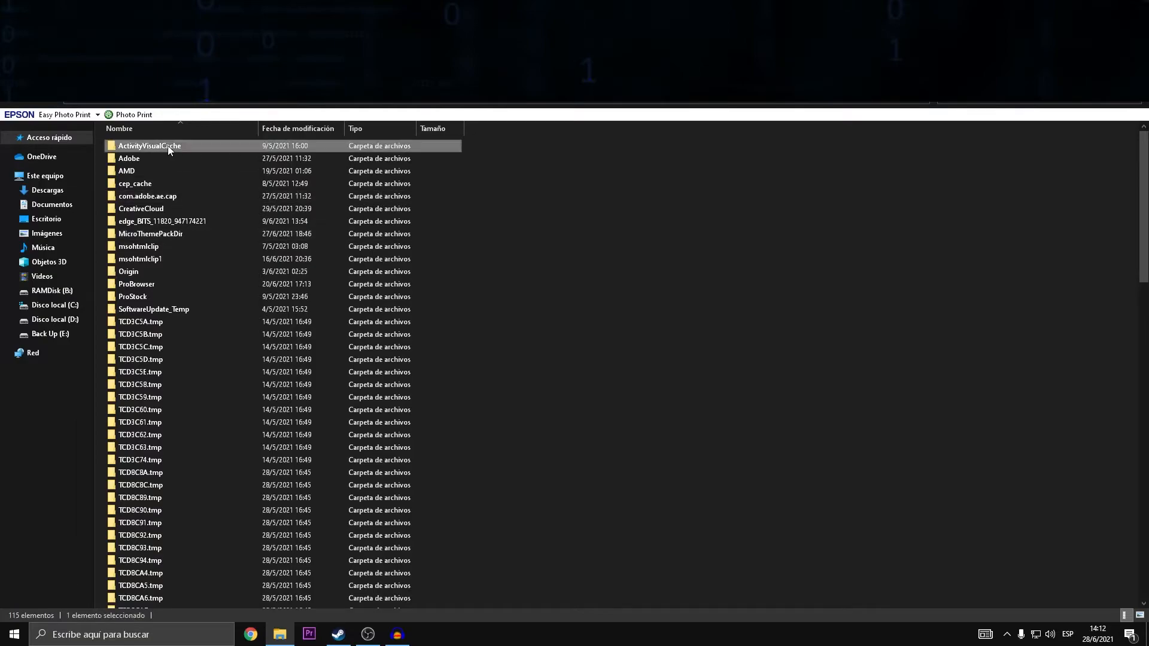
pyautogui.scroll(-20, 260, 393)
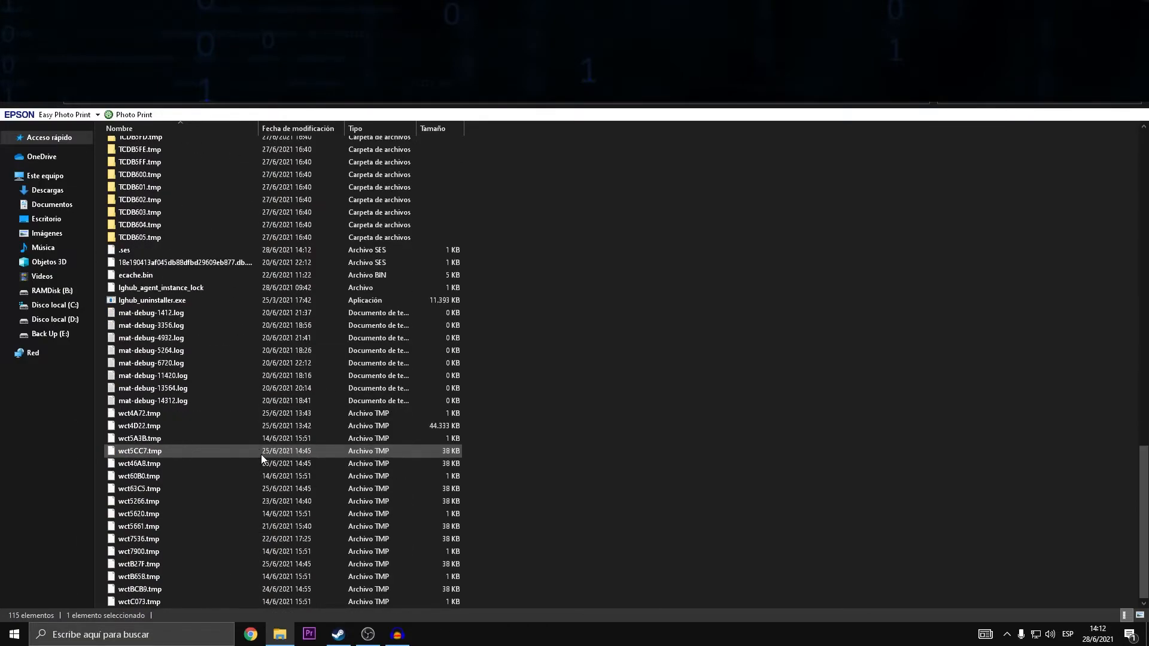
pyautogui.scroll(2, 458, 480)
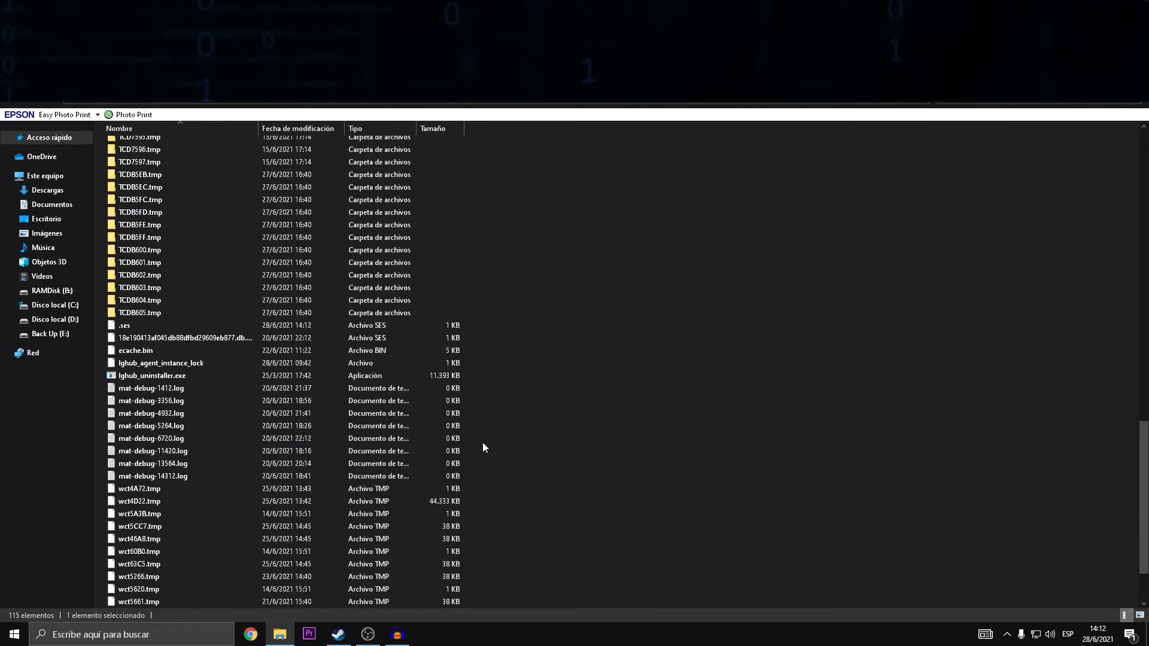
# Delete everything in the %temp% folder, skipping the lghub_agent_instance_lock file that is in use
pyautogui.scroll(20, 485, 446)
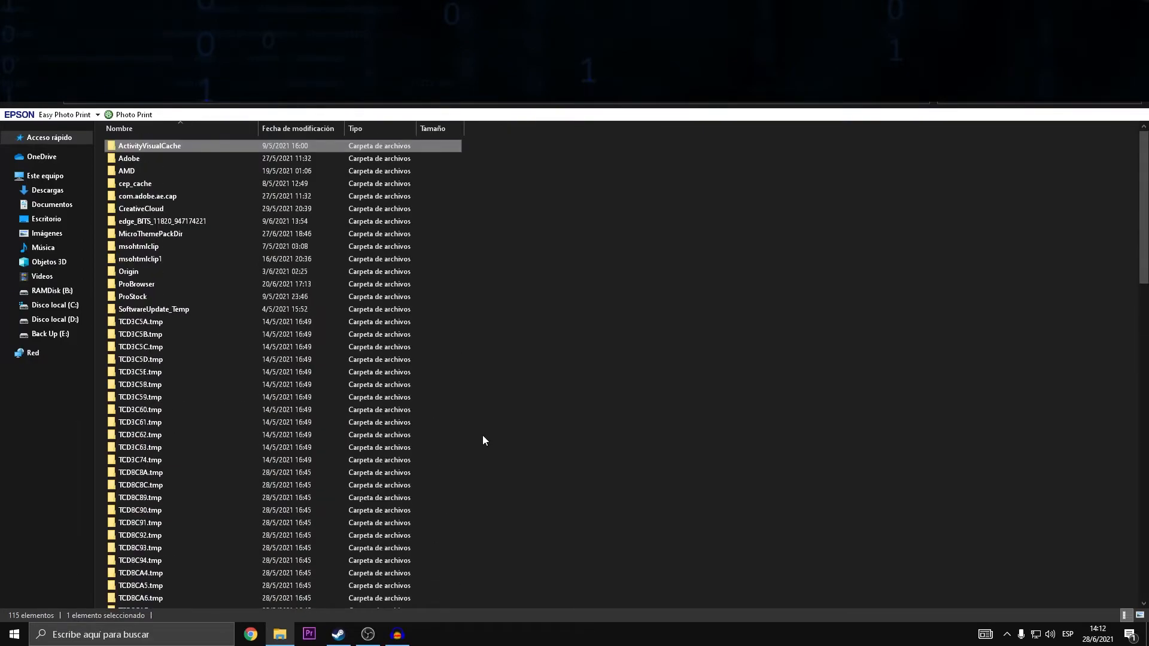
pyautogui.hotkey('ctrl', 'a')
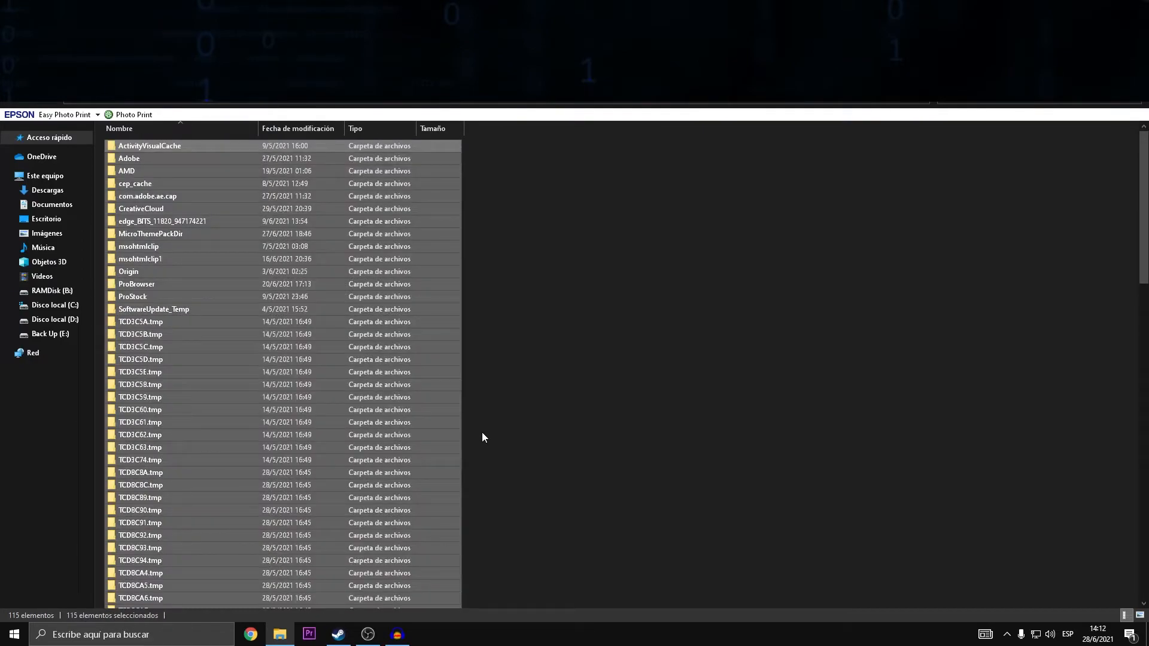
pyautogui.press('Delete')
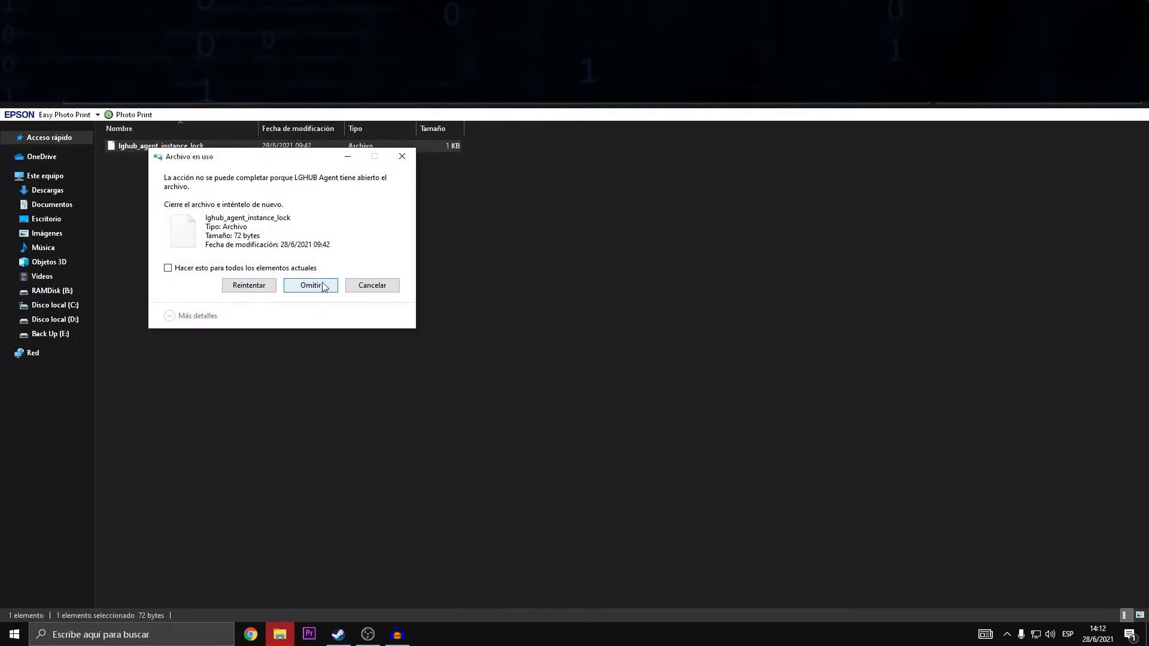
pyautogui.click(310, 286)
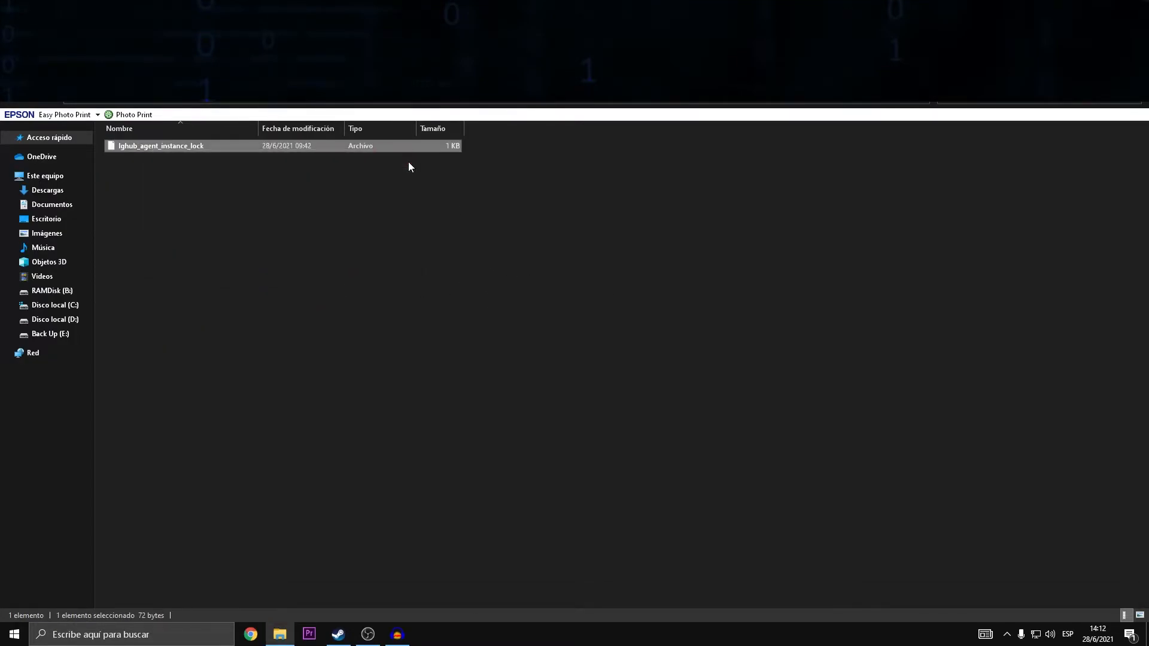
# Run temp to open the Windows temporary files folder and select all of its contents
pyautogui.press('super+r')
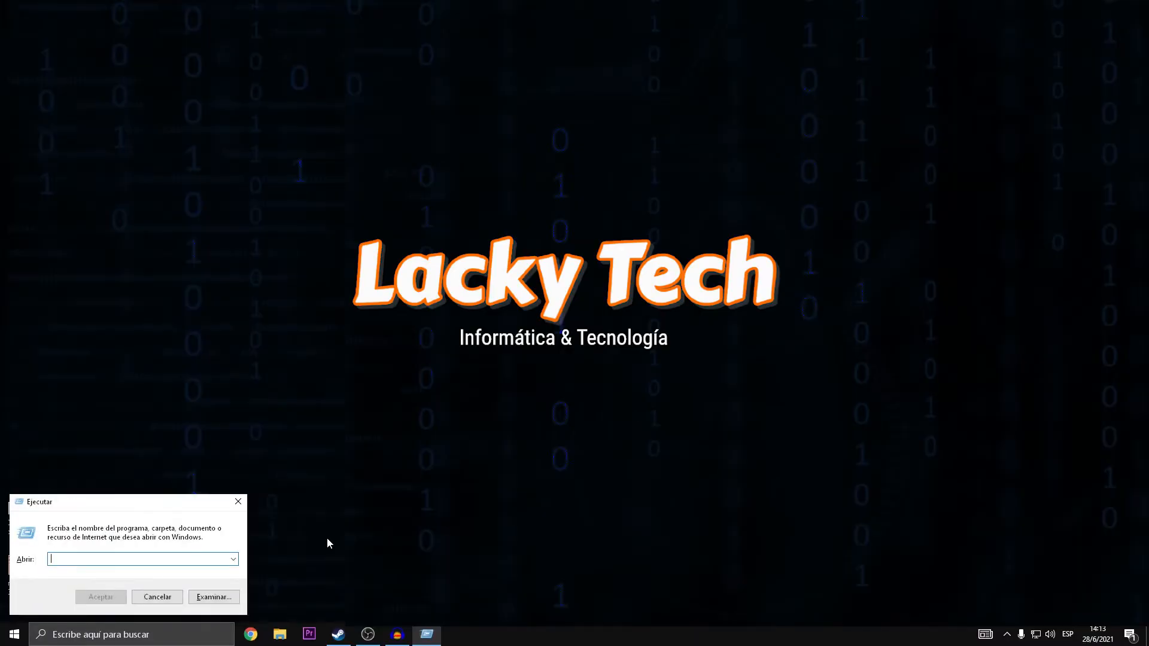
pyautogui.write('temp')
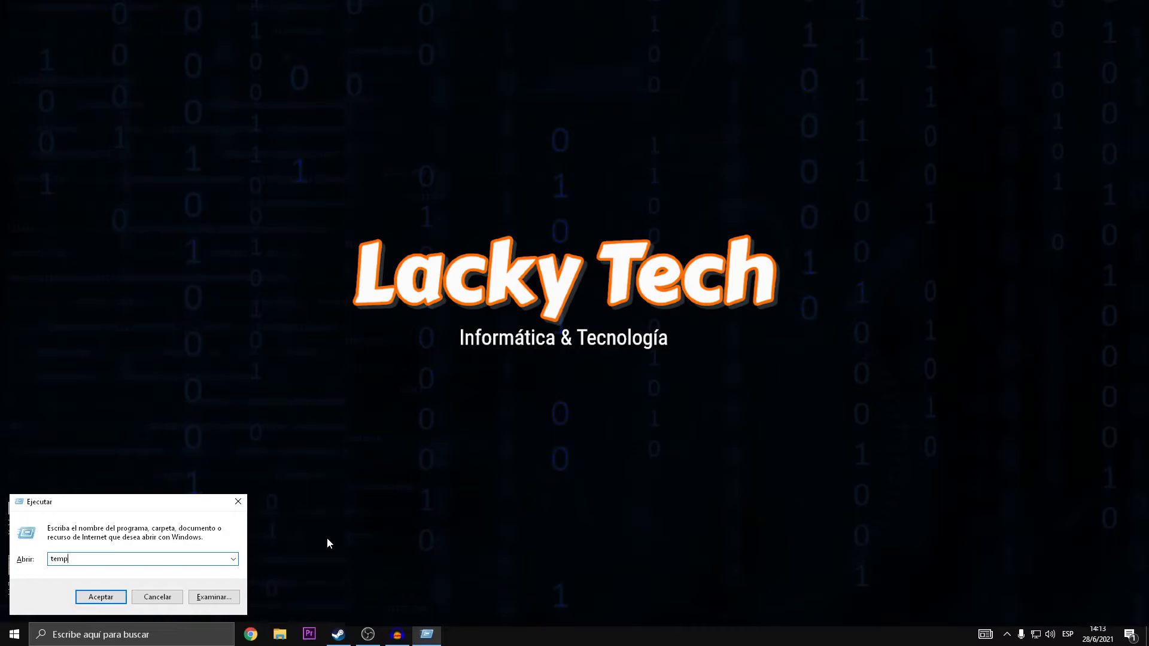
pyautogui.press('Return')
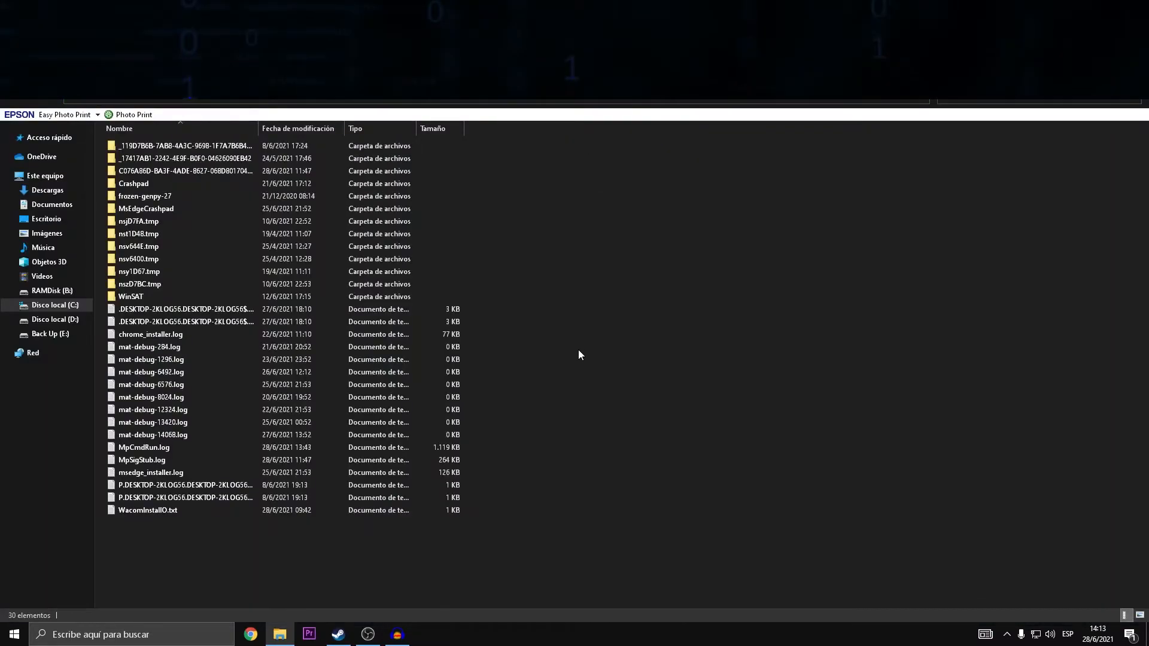
pyautogui.hotkey('ctrl', 'a')
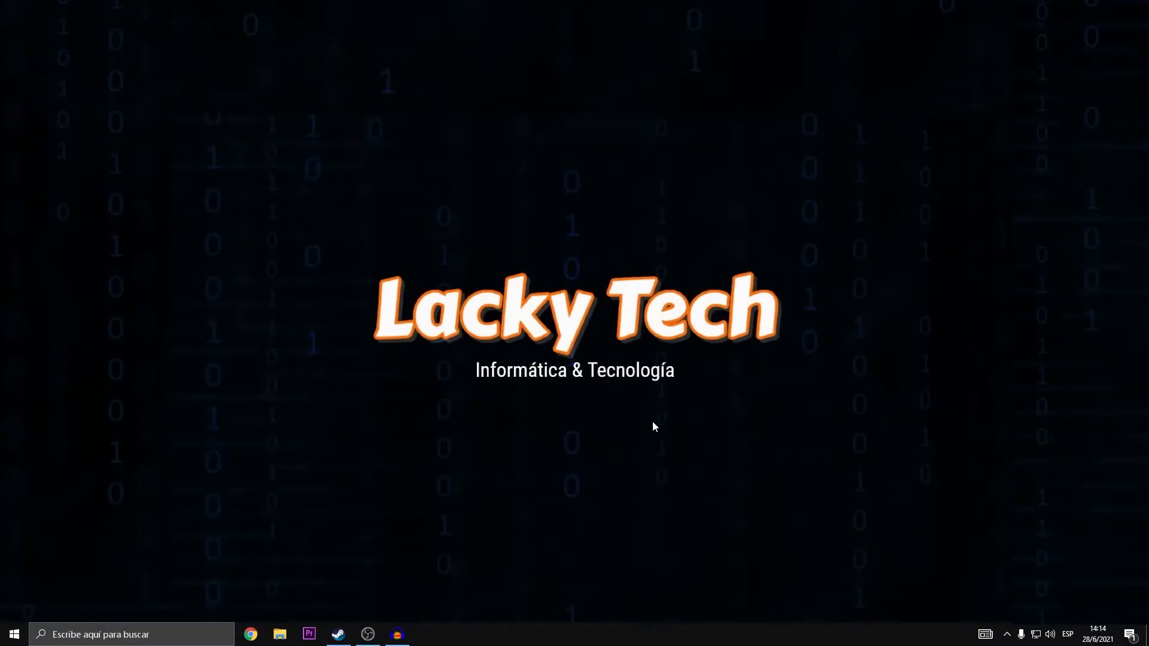
# Open the Task Manager, show the Inicio list of startup programs and enlarge the window to review it
pyautogui.rightClick(587, 630)
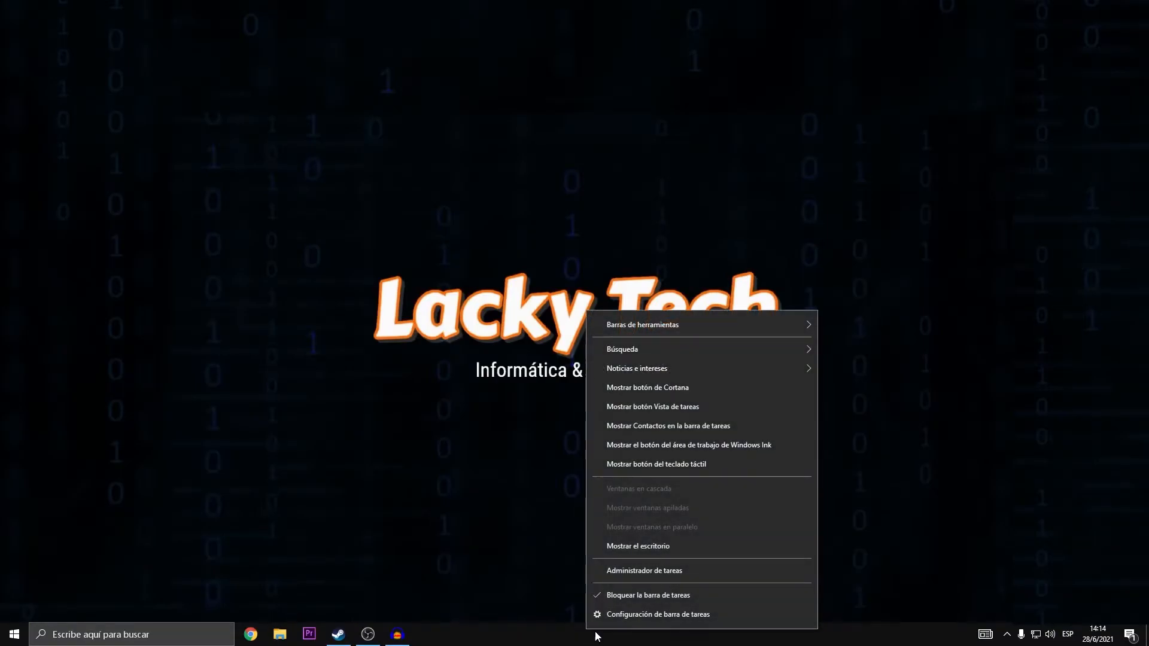
pyautogui.click(701, 570)
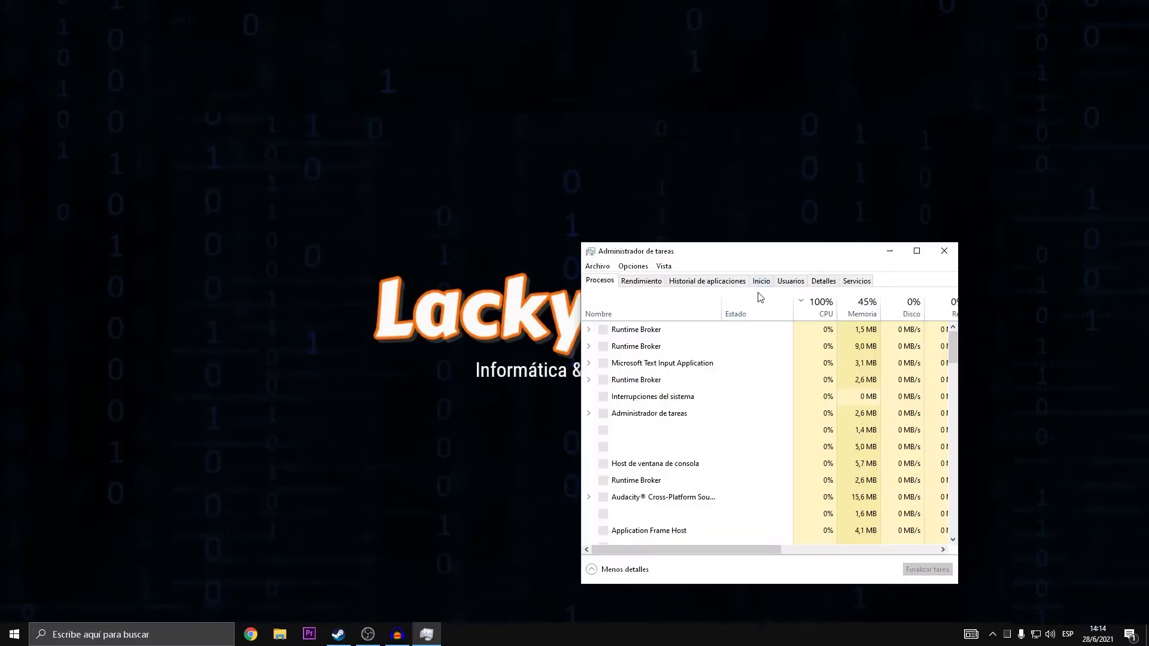
pyautogui.moveTo(747, 249); pyautogui.dragTo(520, 190)
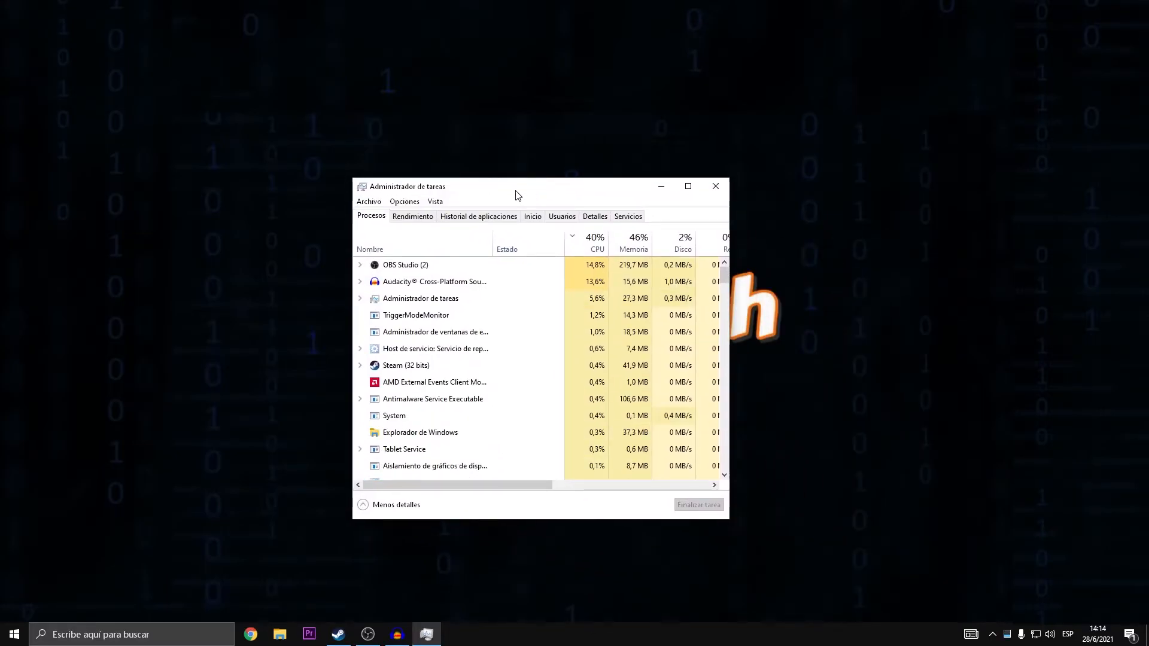
pyautogui.click(406, 218)
pyautogui.click(467, 218)
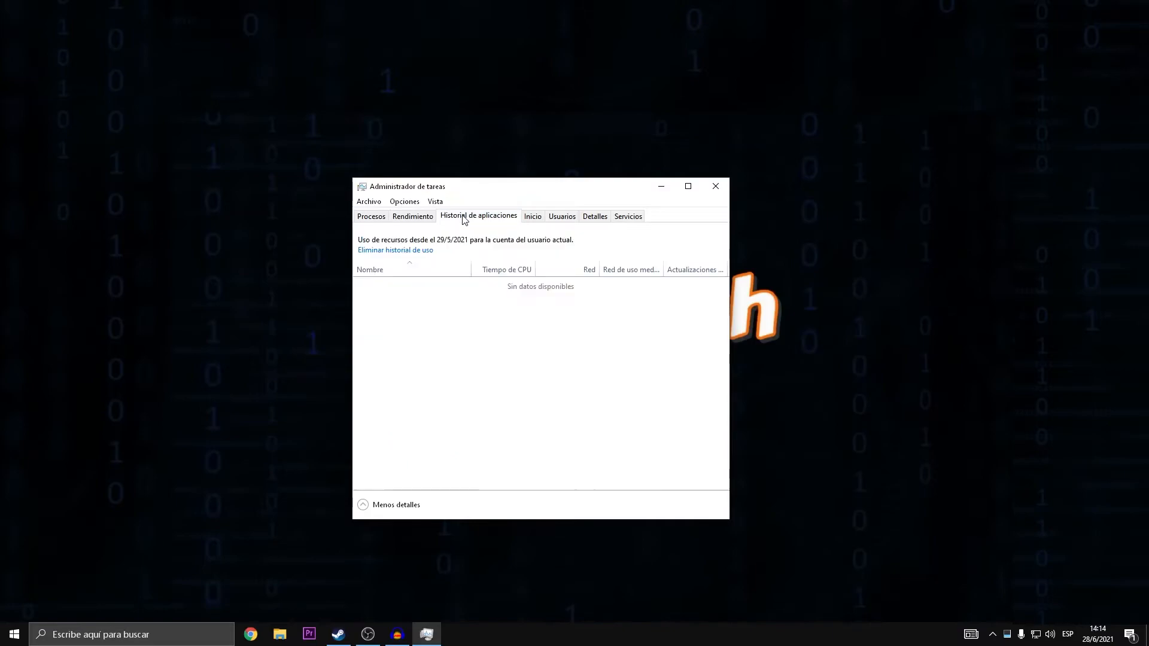
pyautogui.click(538, 219)
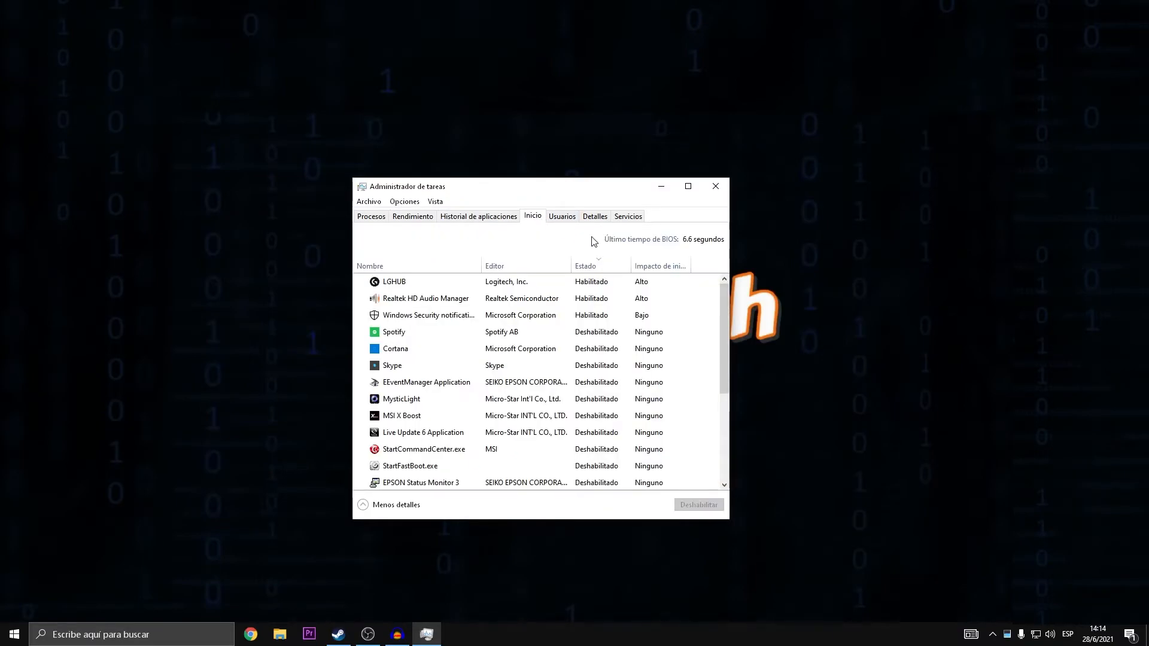
pyautogui.scroll(-1, 595, 269)
pyautogui.scroll(1, 595, 269)
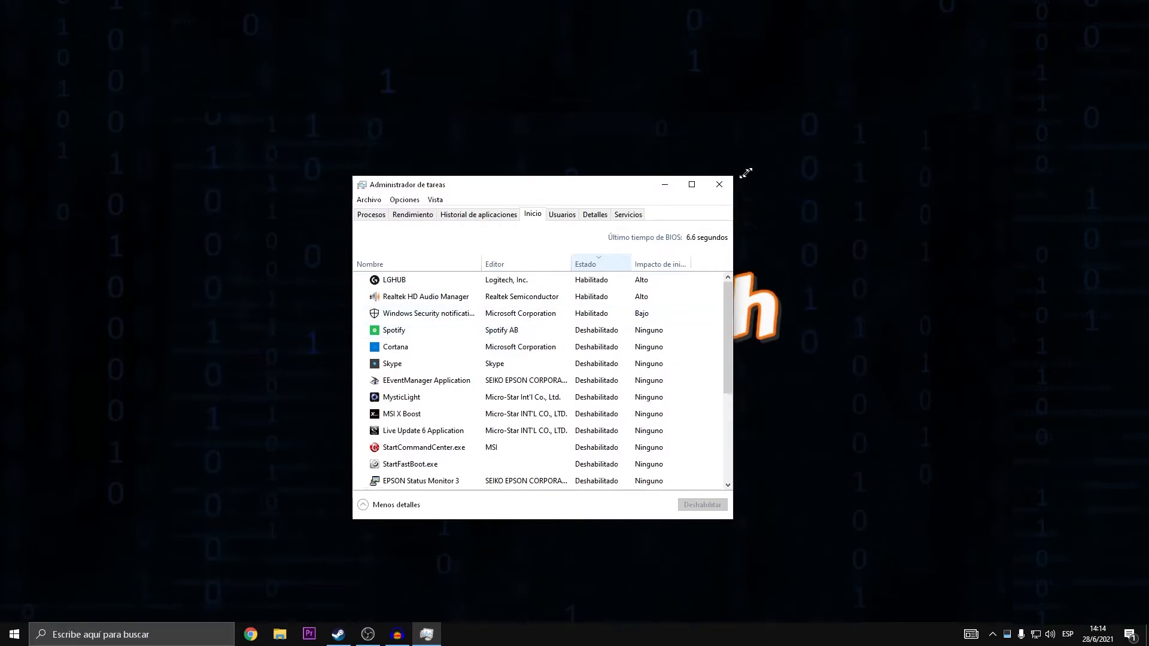
pyautogui.moveTo(747, 172); pyautogui.dragTo(962, 113)
pyautogui.moveTo(726, 120); pyautogui.dragTo(612, 126)
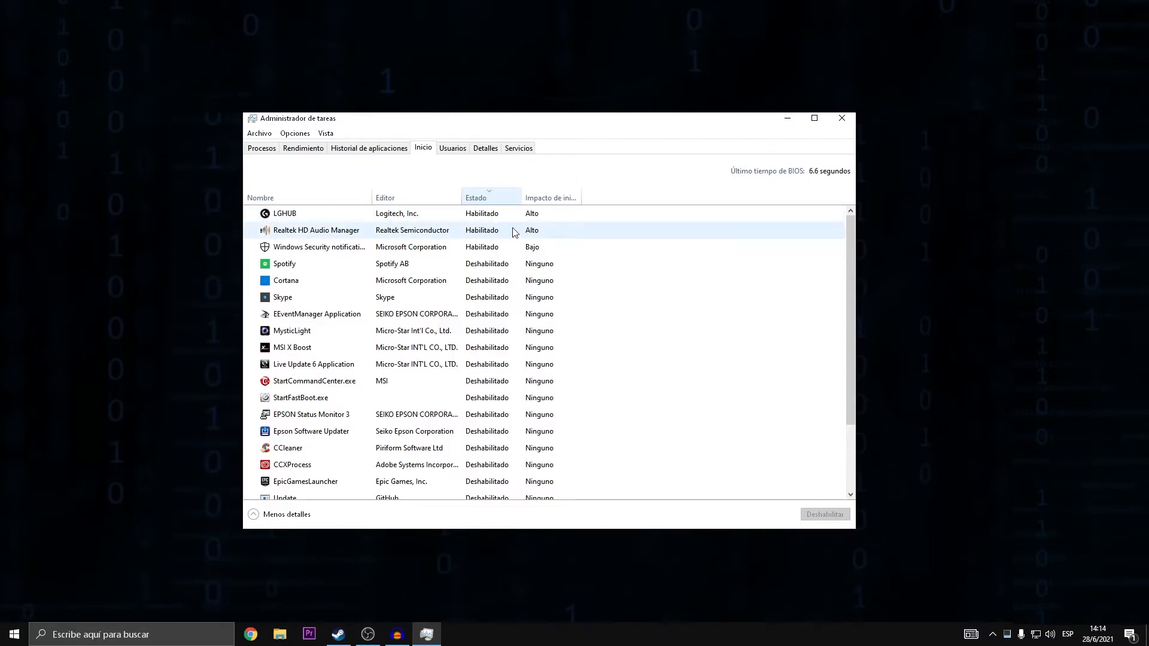
# Disable the LGHUB startup entry and enable it again
pyautogui.rightClick(482, 214)
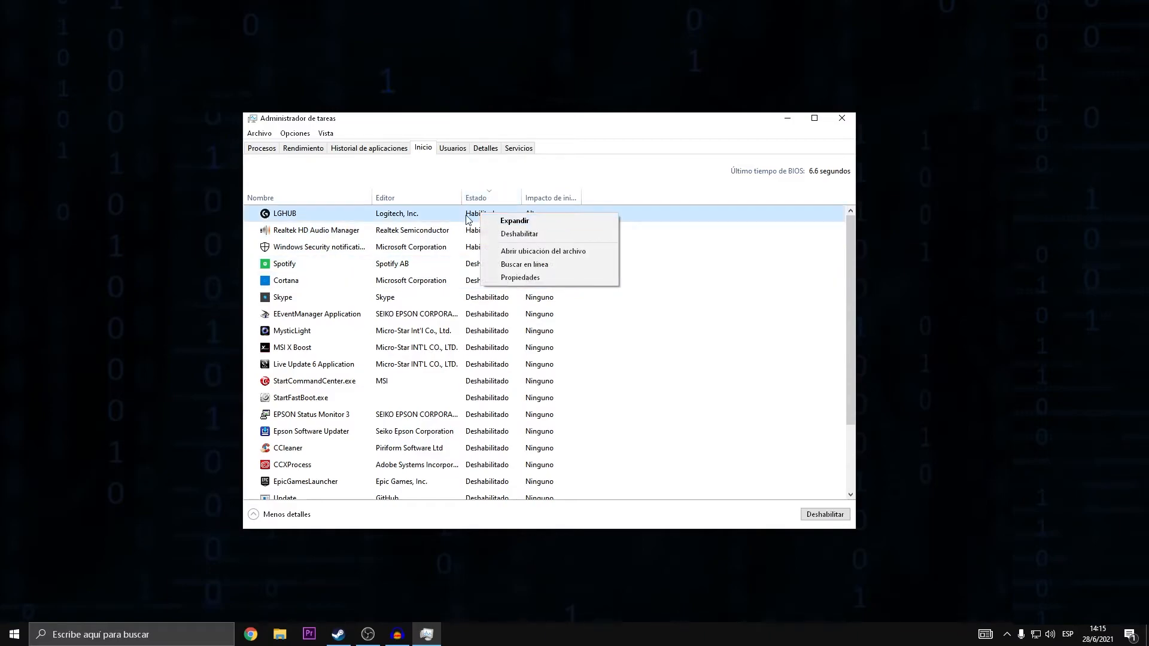
pyautogui.click(525, 234)
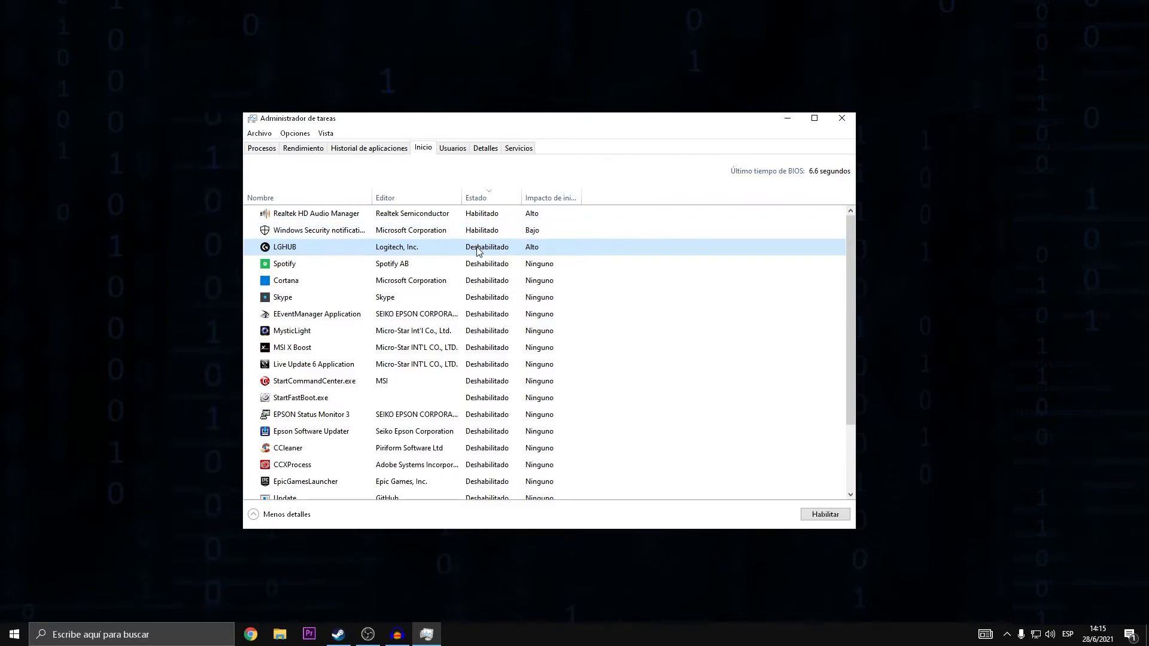
pyautogui.rightClick(480, 248)
pyautogui.click(519, 270)
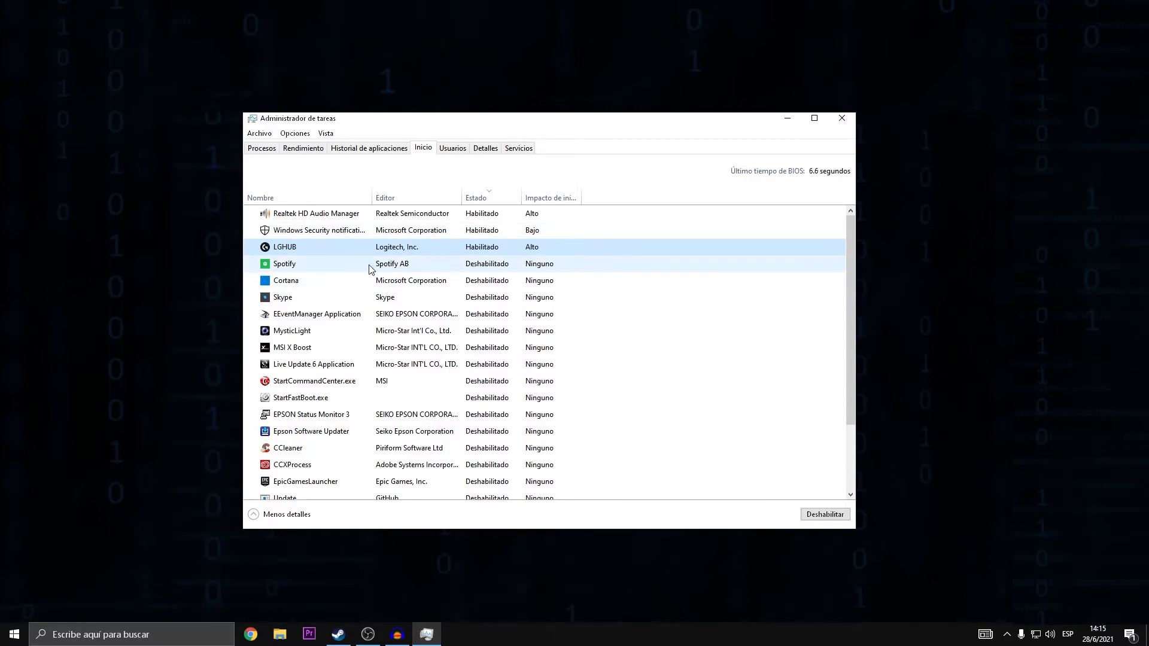
# Check the options available for the Spotify startup entry without changing it and close the Task Manager
pyautogui.click(397, 264)
pyautogui.rightClick(494, 263)
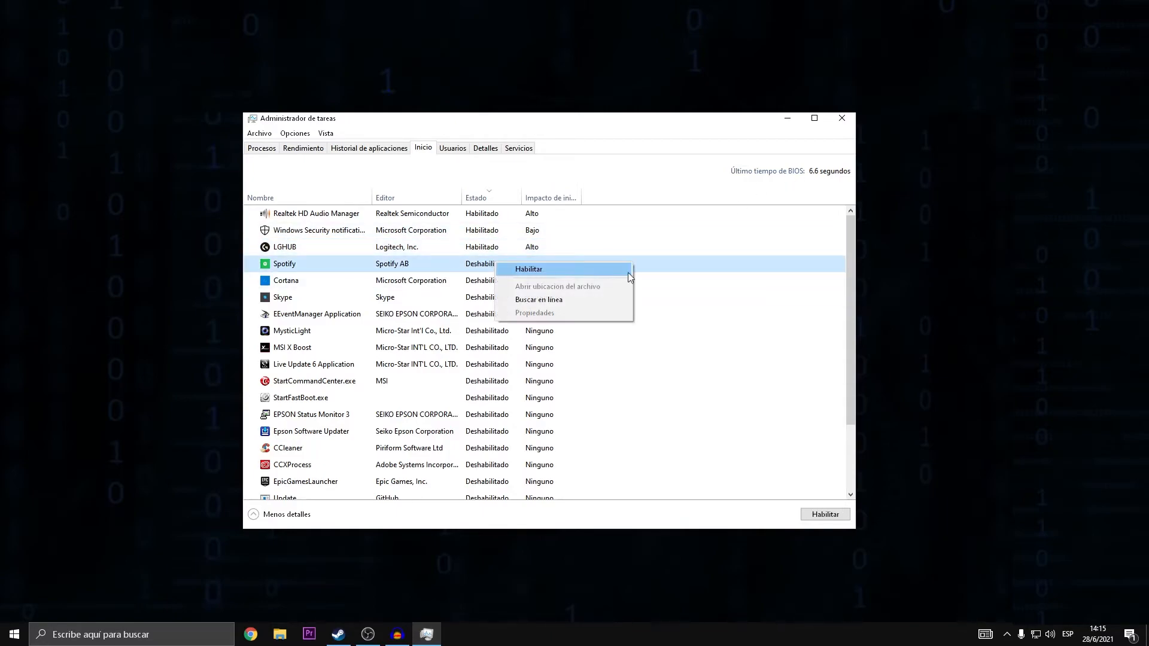
pyautogui.click(662, 122)
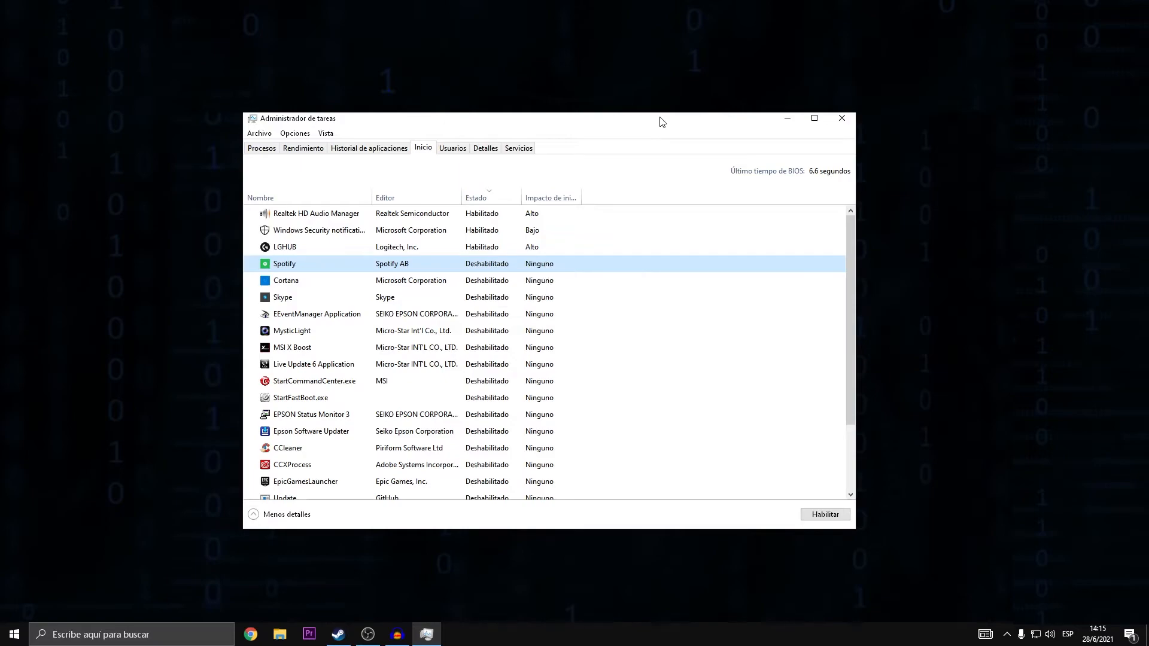
pyautogui.click(840, 121)
# Refresh the desktop and open the JUEGOS folder
pyautogui.rightClick(526, 191)
pyautogui.click(585, 243)
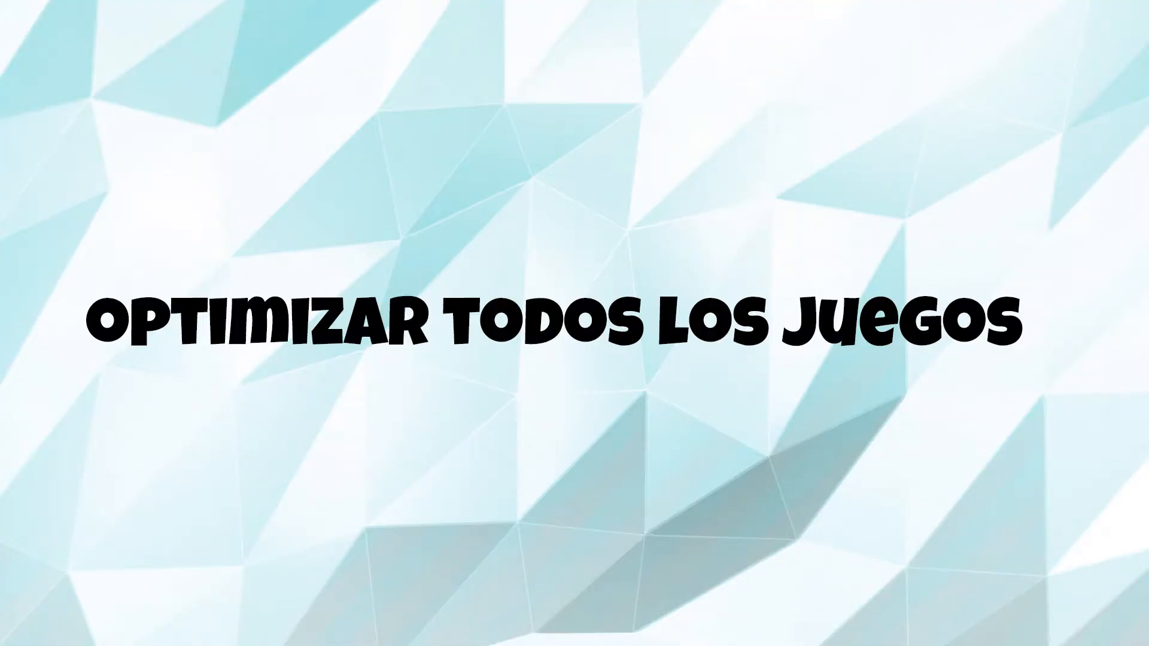
pyautogui.rightClick(737, 251)
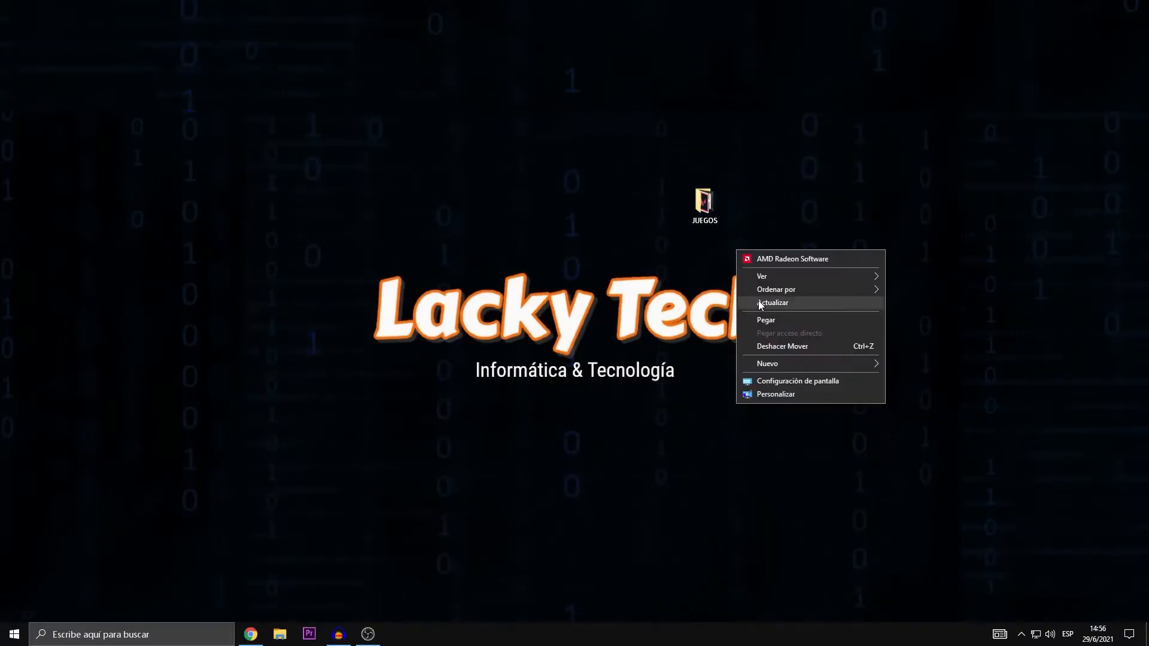
pyautogui.click(758, 302)
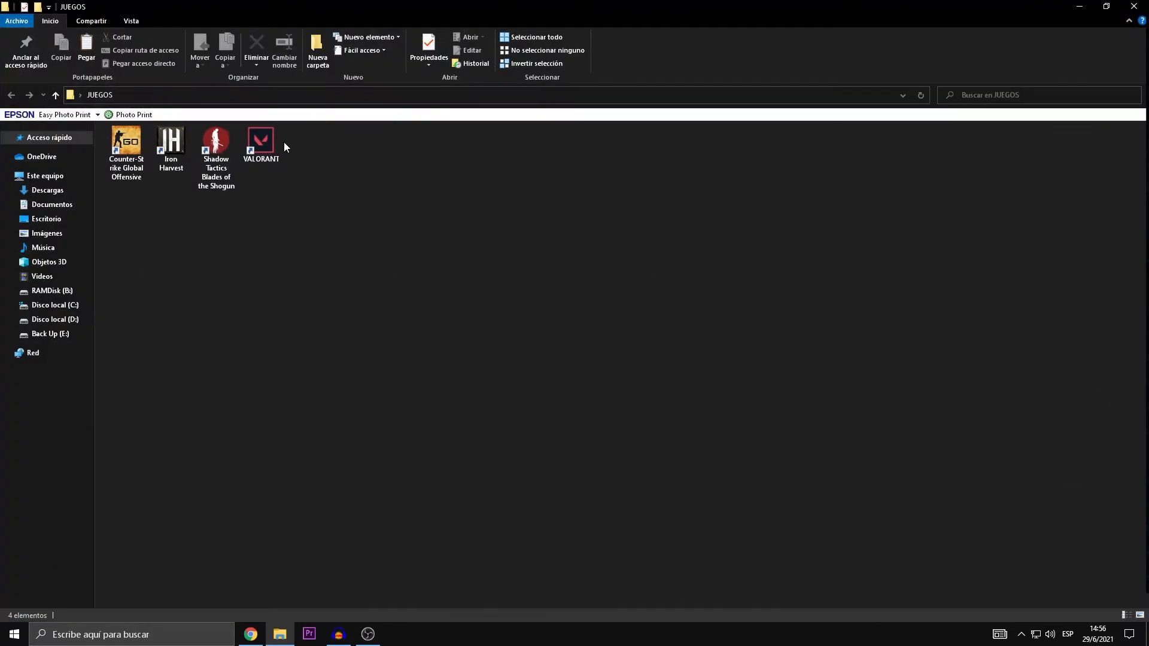
# Disable full-screen optimizations in the VALORANT shortcut's compatibility properties, then apply and accept the change
pyautogui.click(260, 144)
pyautogui.rightClick(261, 144)
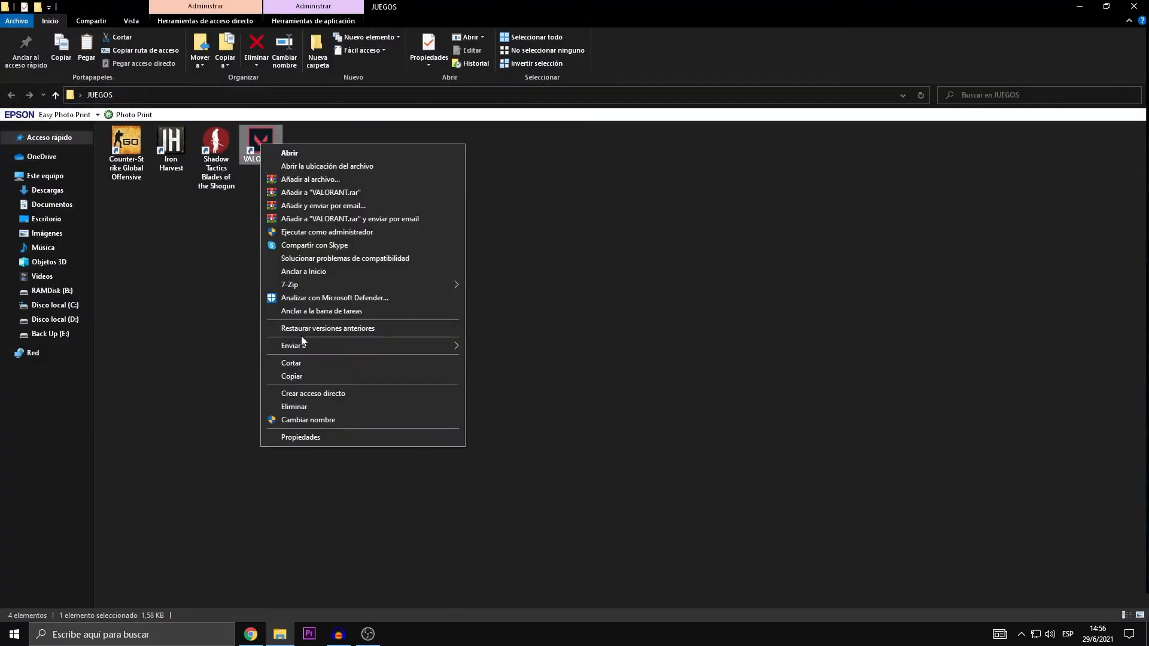
pyautogui.click(295, 438)
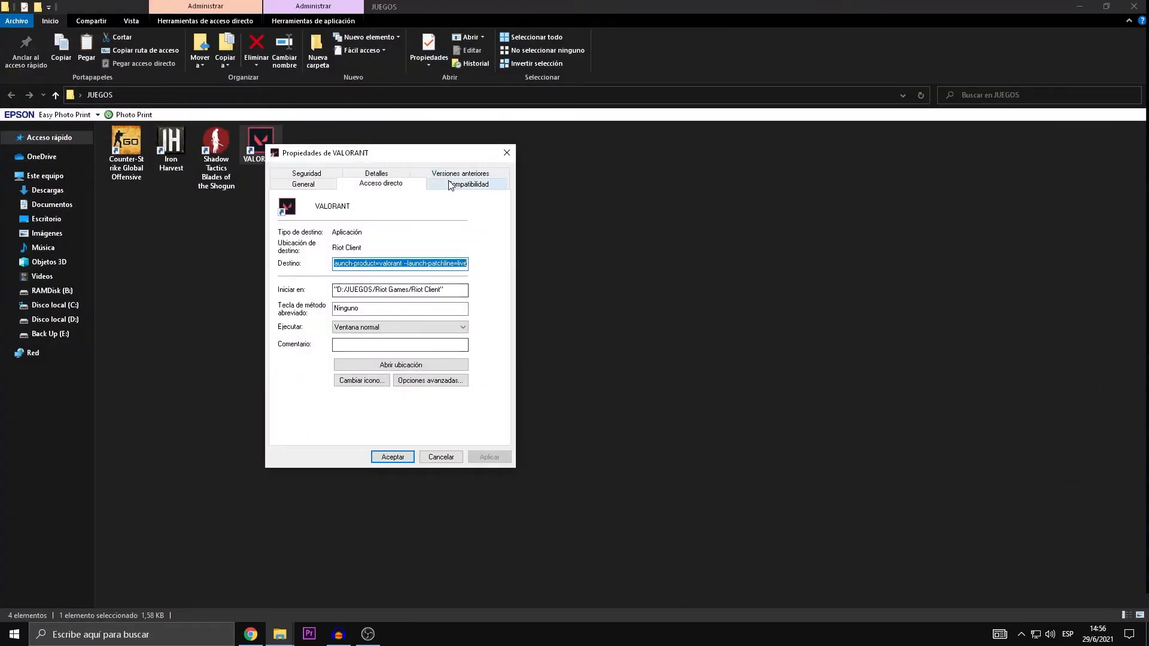
pyautogui.click(451, 184)
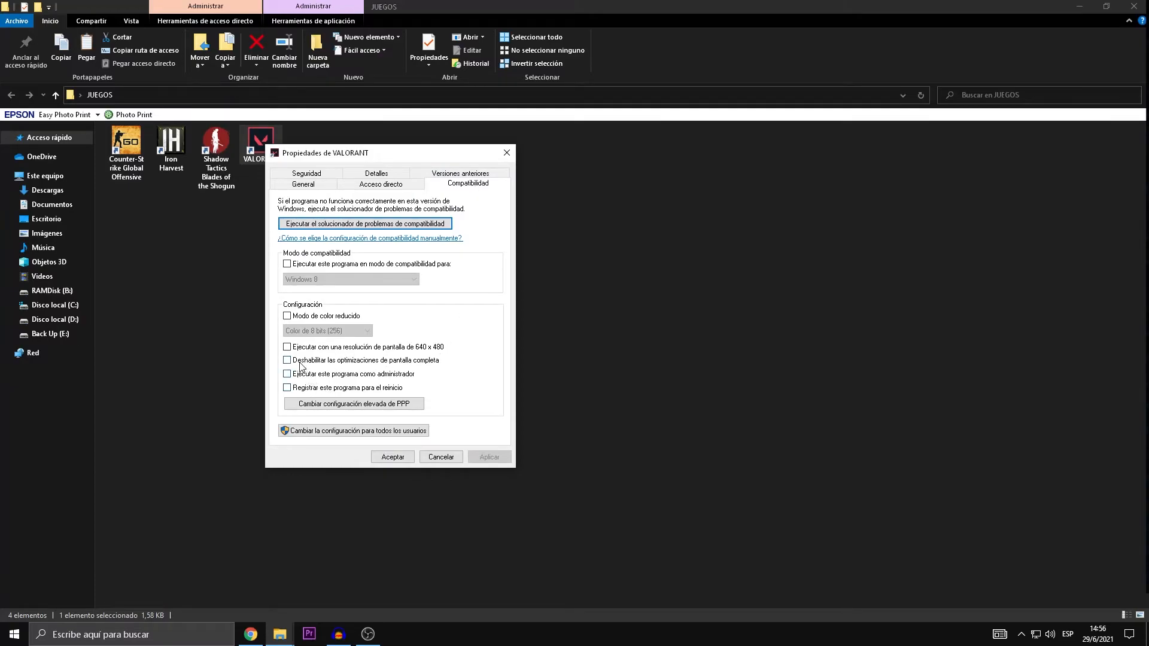
pyautogui.click(495, 458)
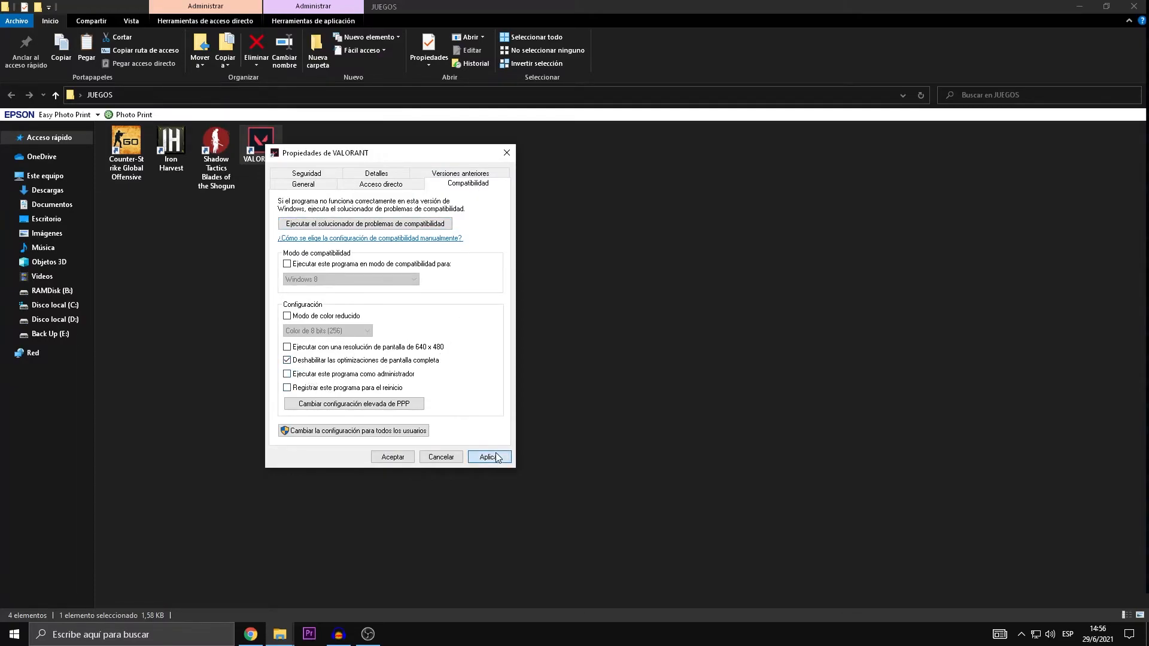
pyautogui.click(390, 457)
pyautogui.rightClick(488, 227)
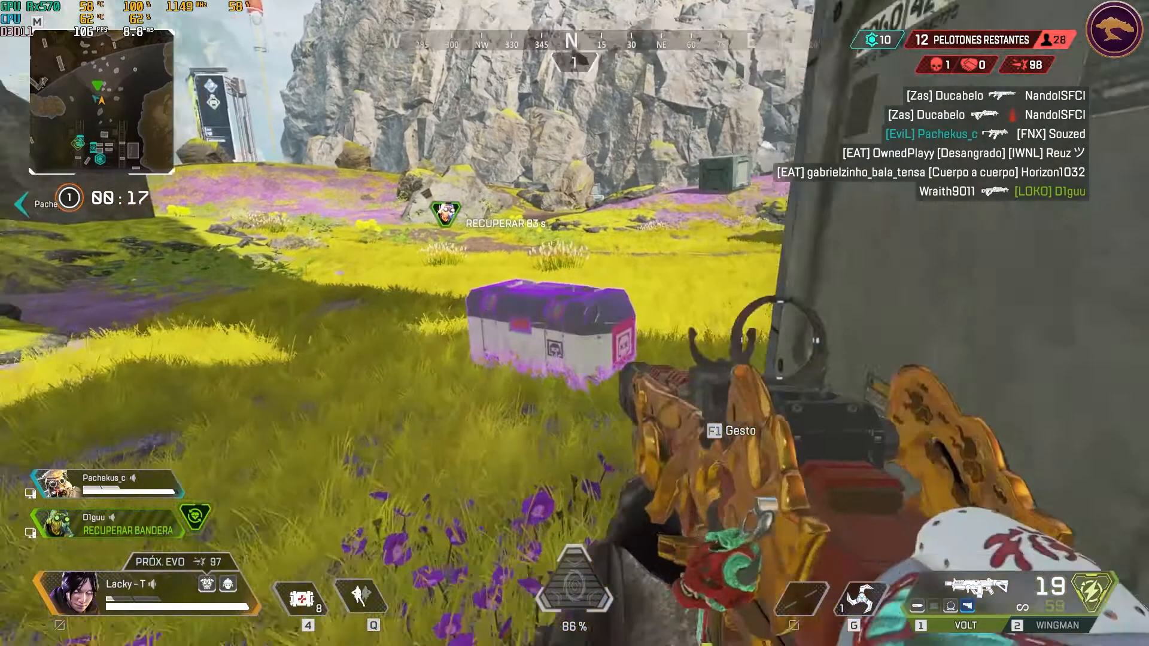
pyautogui.press('e')
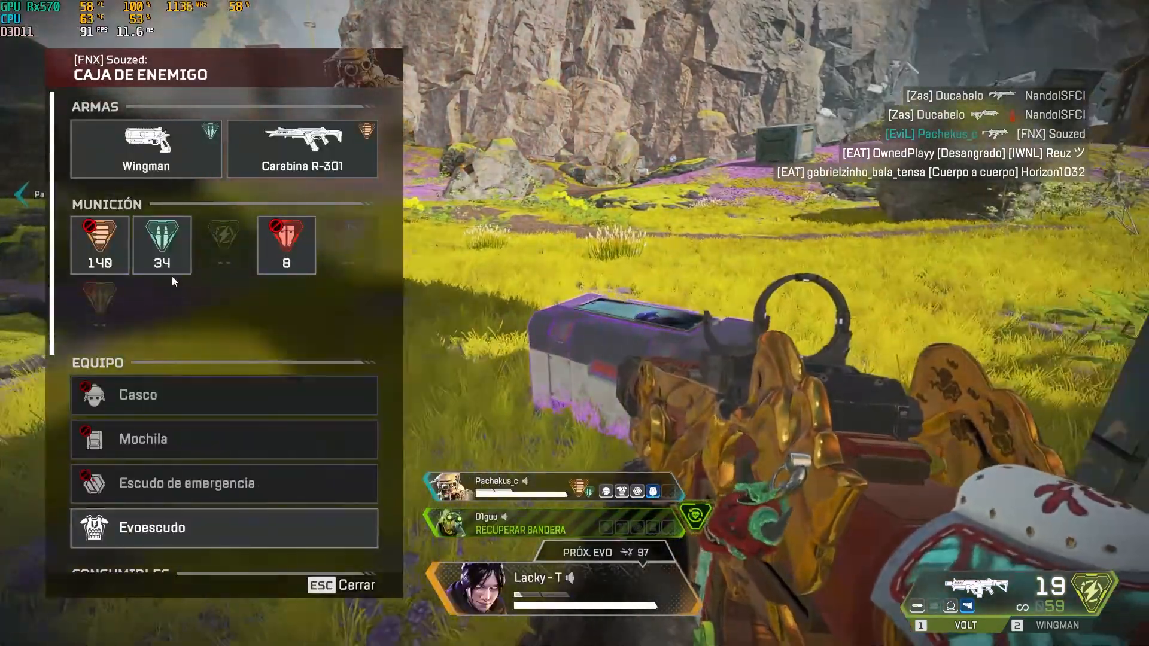
pyautogui.click(163, 267)
pyautogui.press('Escape')
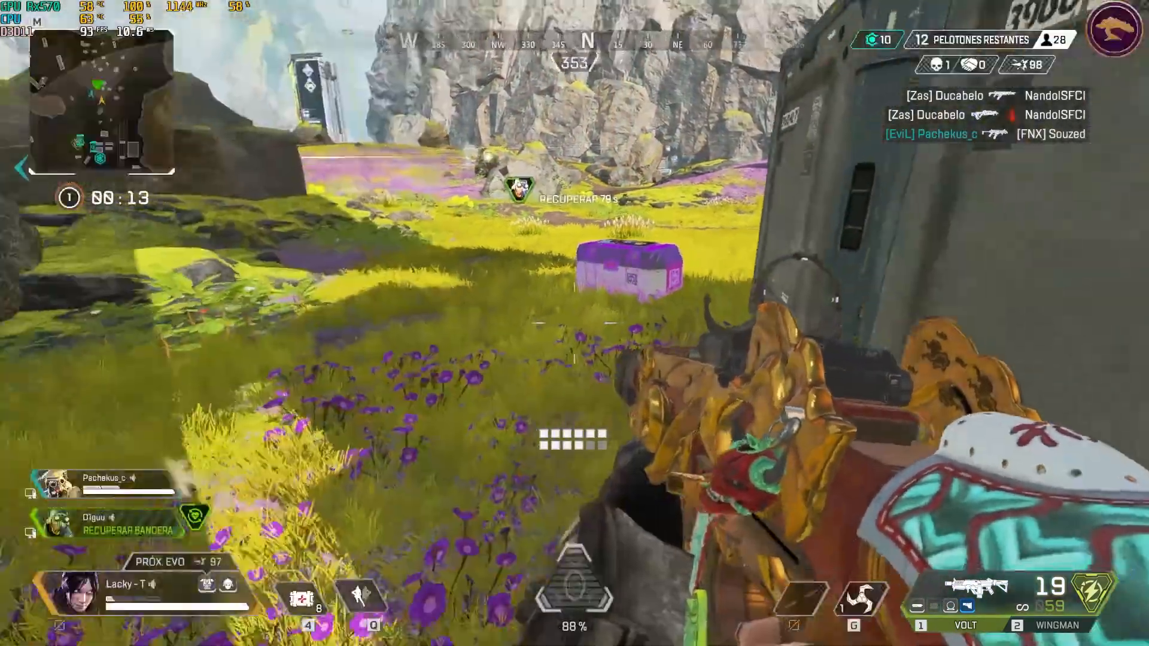
pyautogui.press('4')
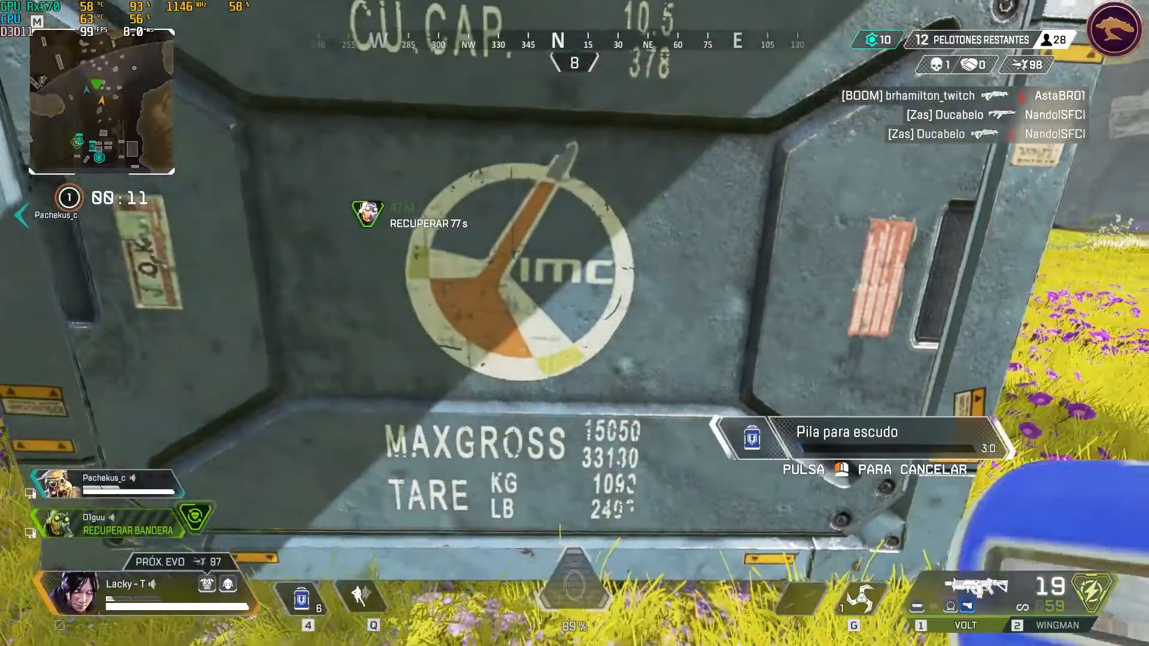
pyautogui.press('a')
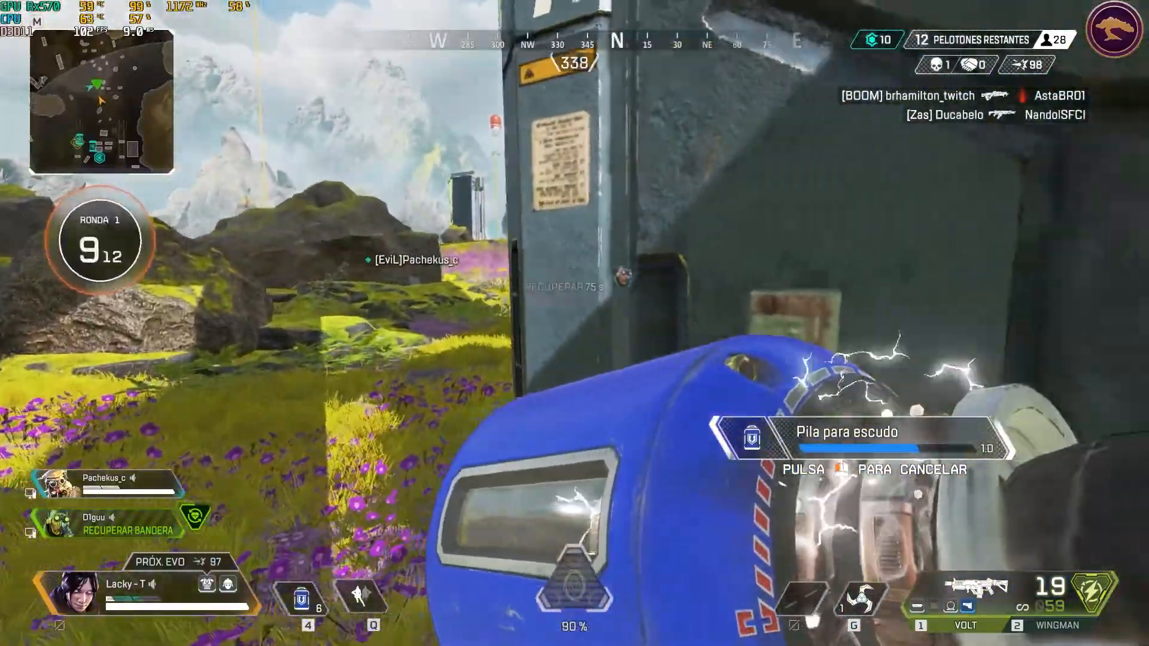
pyautogui.press('g')
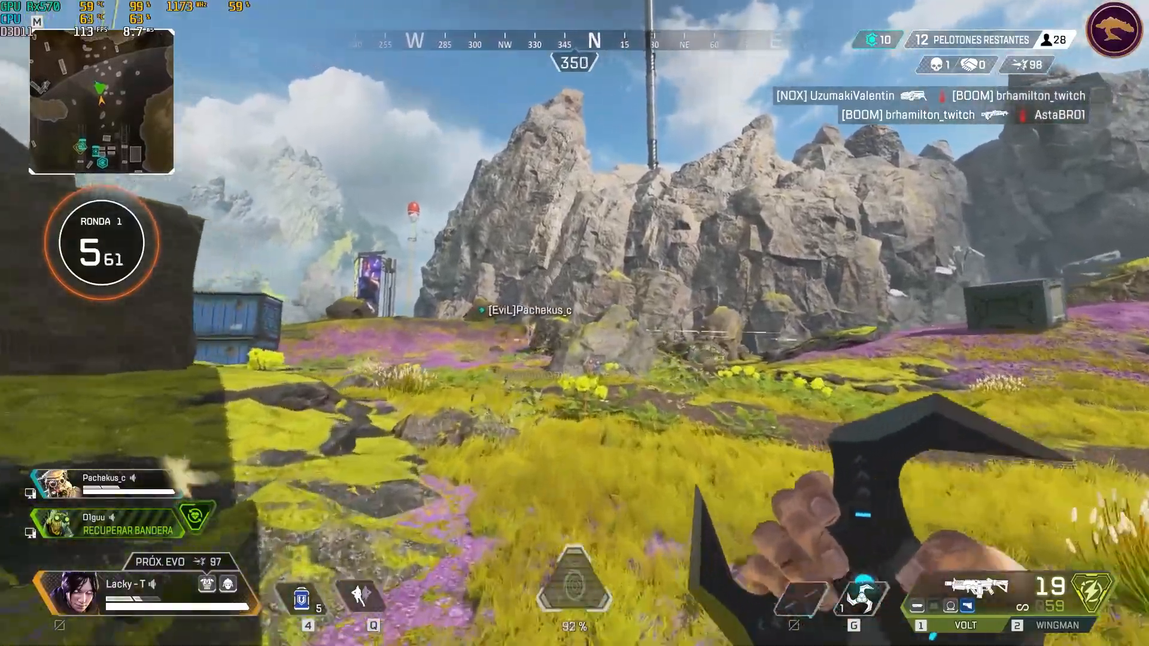
pyautogui.click(575, 323)
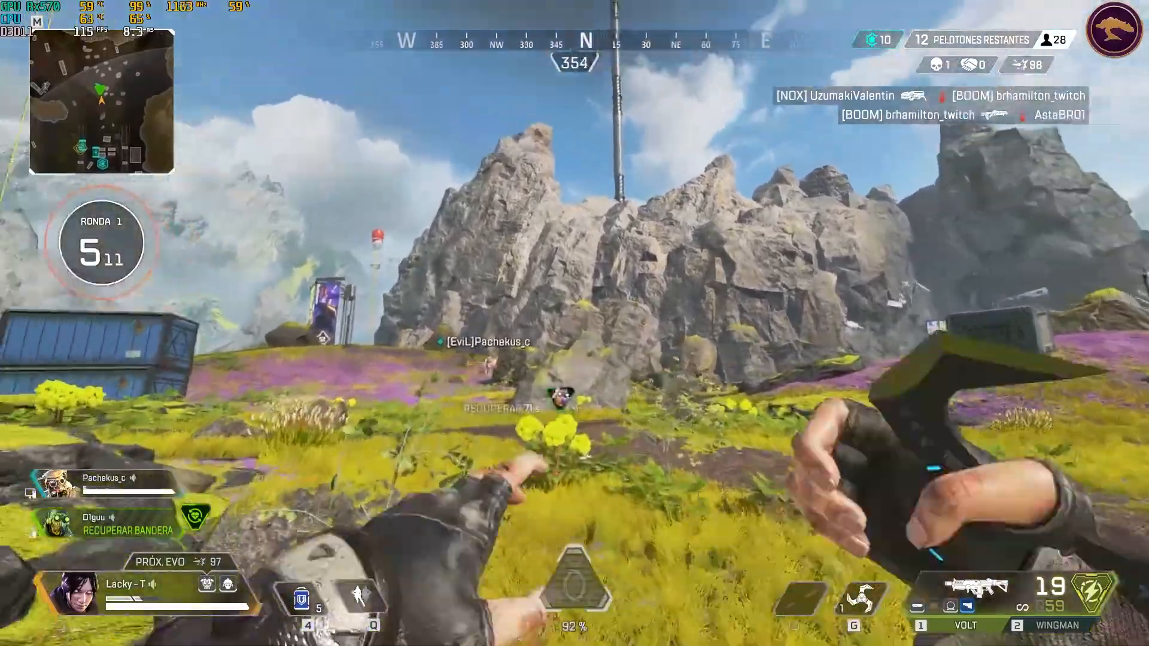
pyautogui.press('w')
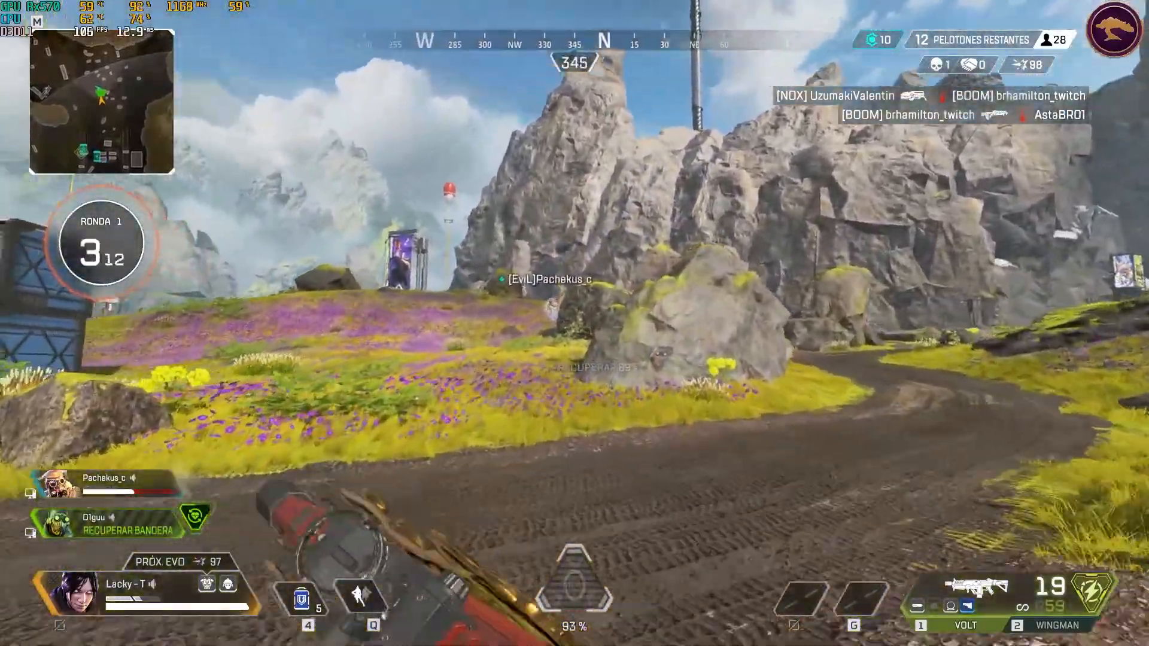
pyautogui.press('w')
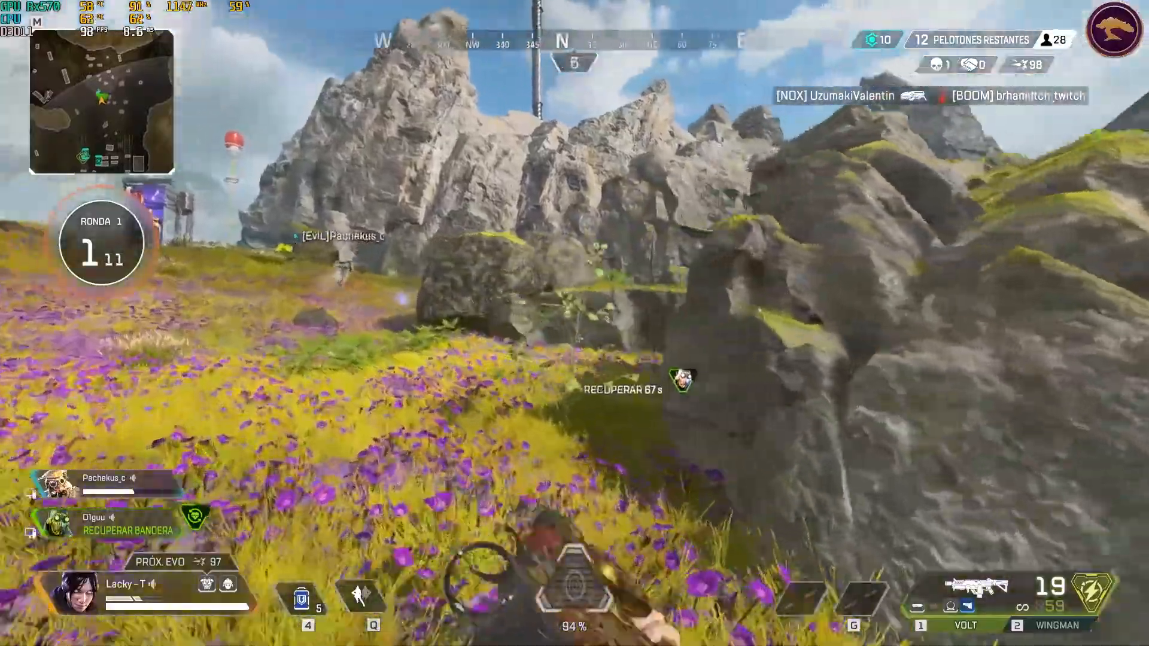
pyautogui.press('w')
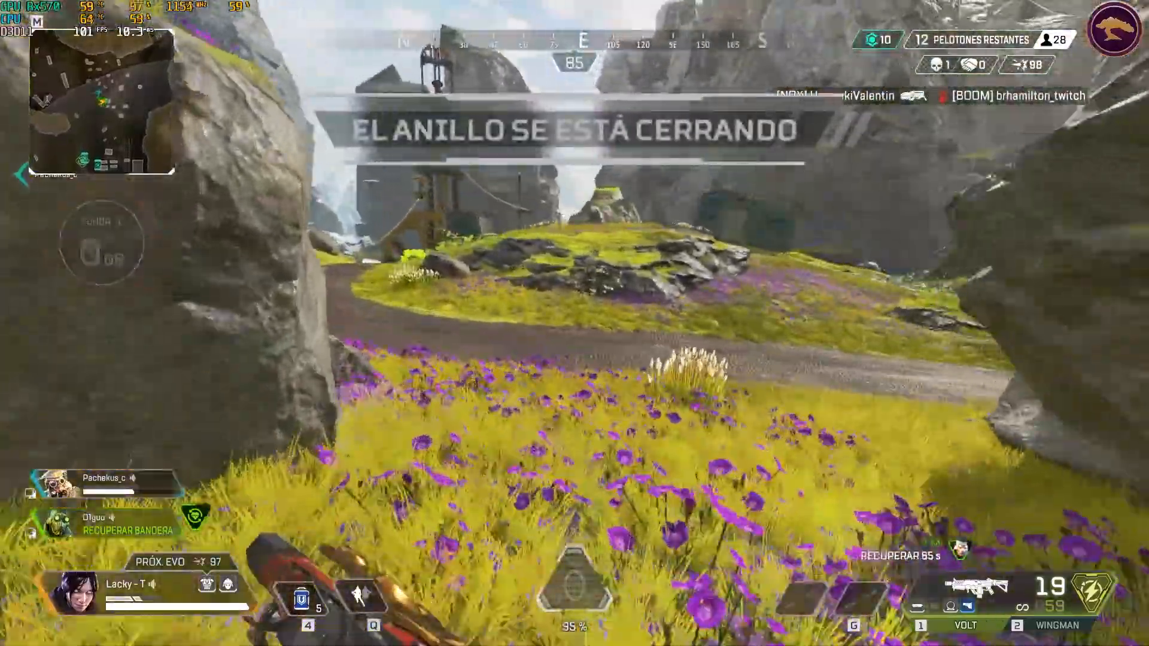
pyautogui.press('w')
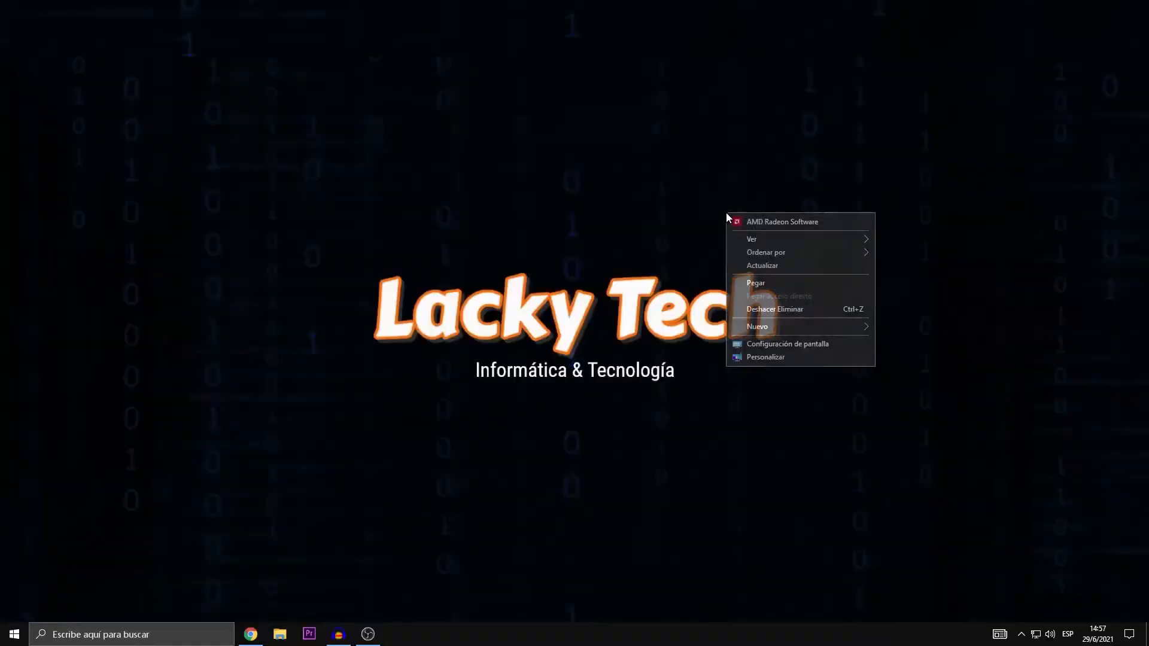
# Open AMD Radeon Software and review VALORANT's graphics settings, including the advanced options
pyautogui.click(770, 221)
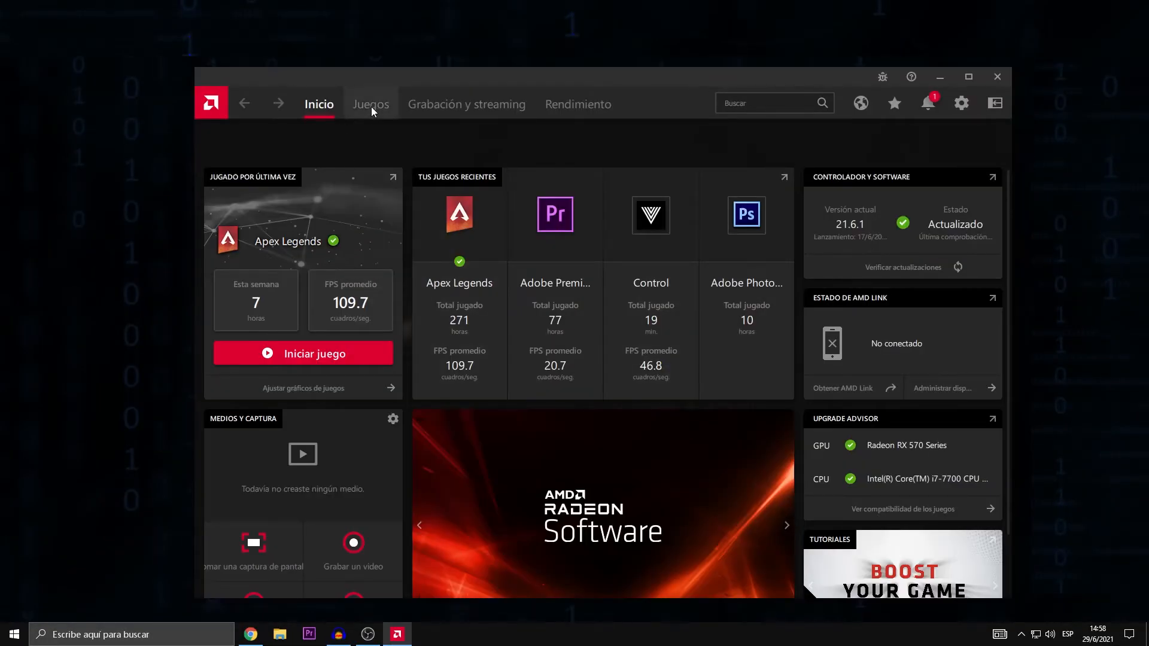
pyautogui.click(371, 107)
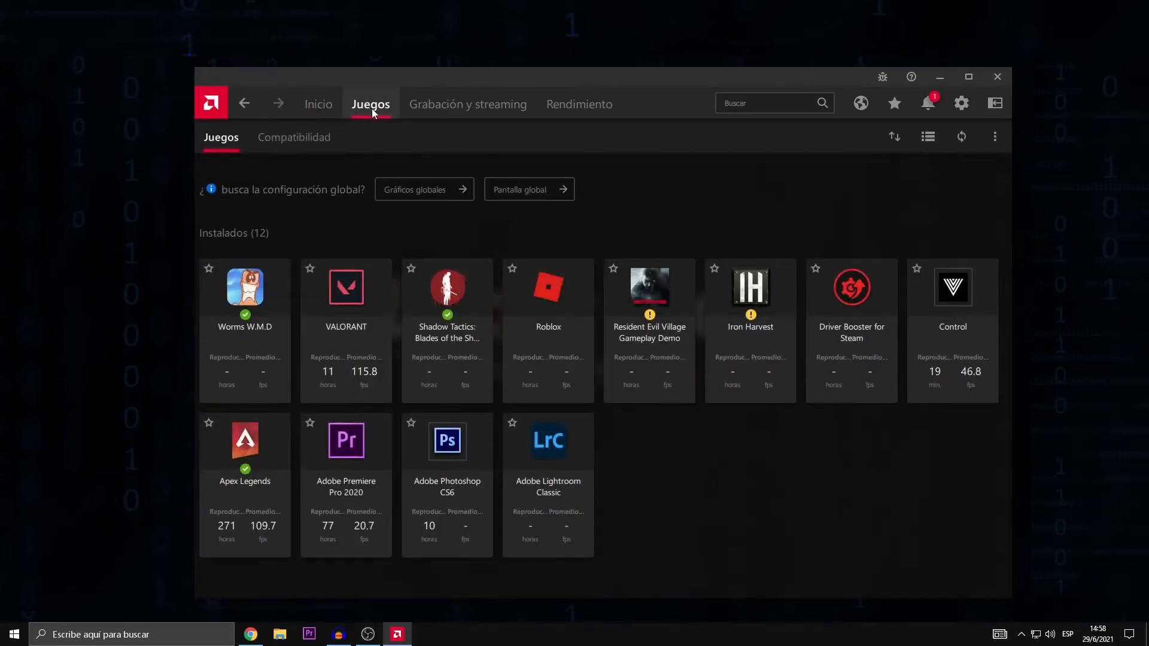
pyautogui.click(323, 316)
pyautogui.scroll(-3, 359, 484)
pyautogui.click(282, 552)
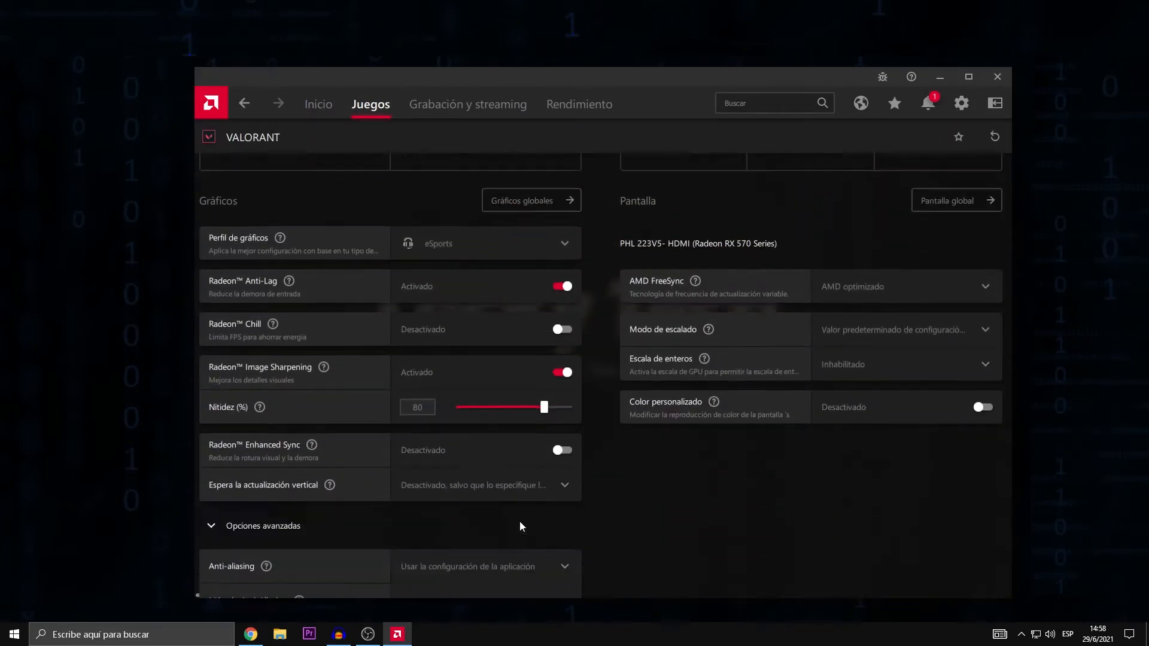
pyautogui.scroll(-5, 515, 509)
pyautogui.click(555, 394)
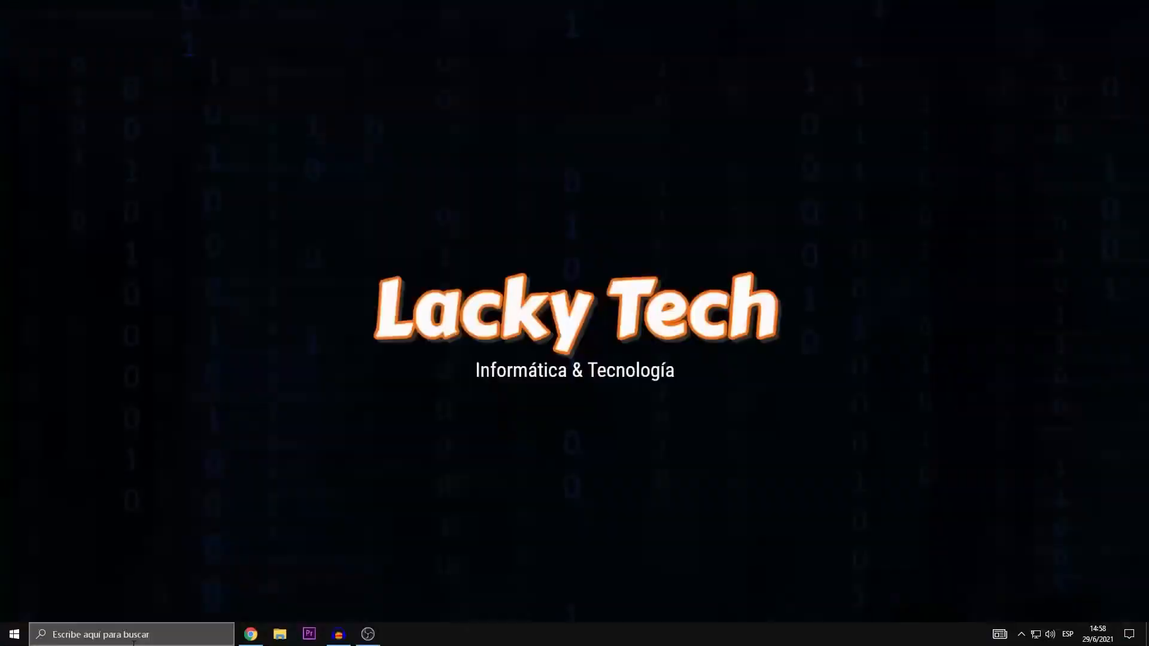
# Search Windows for msconfig and open System Configuration
pyautogui.click(135, 635)
pyautogui.write('ms')
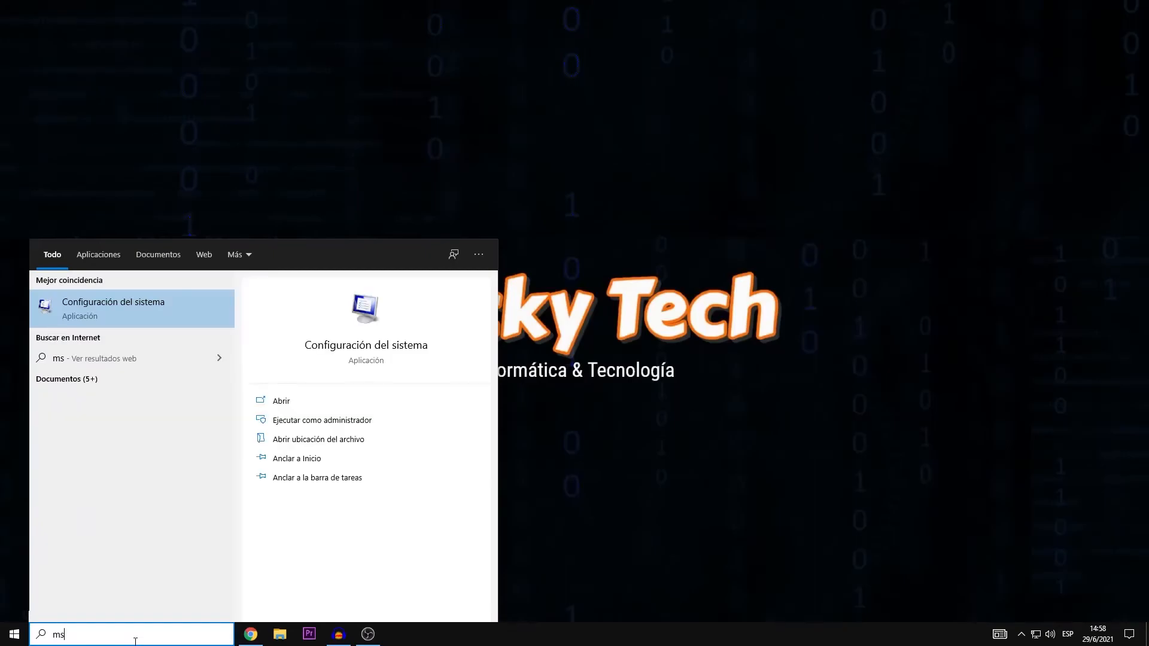
pyautogui.write('confi')
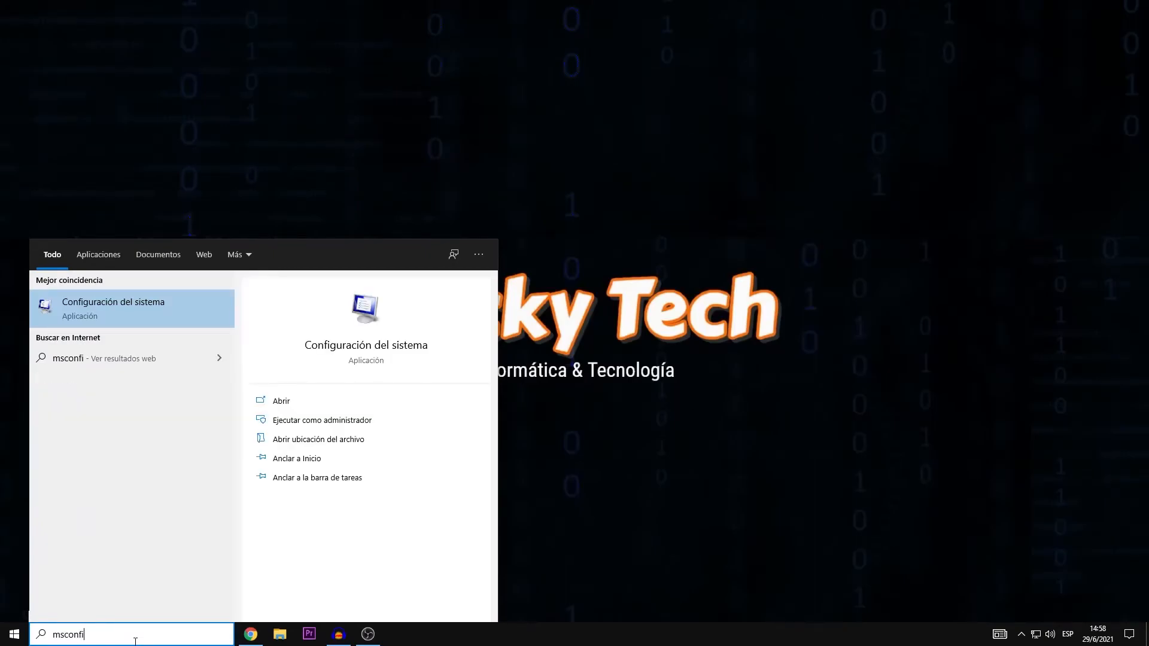
pyautogui.write('g')
pyautogui.press('Return')
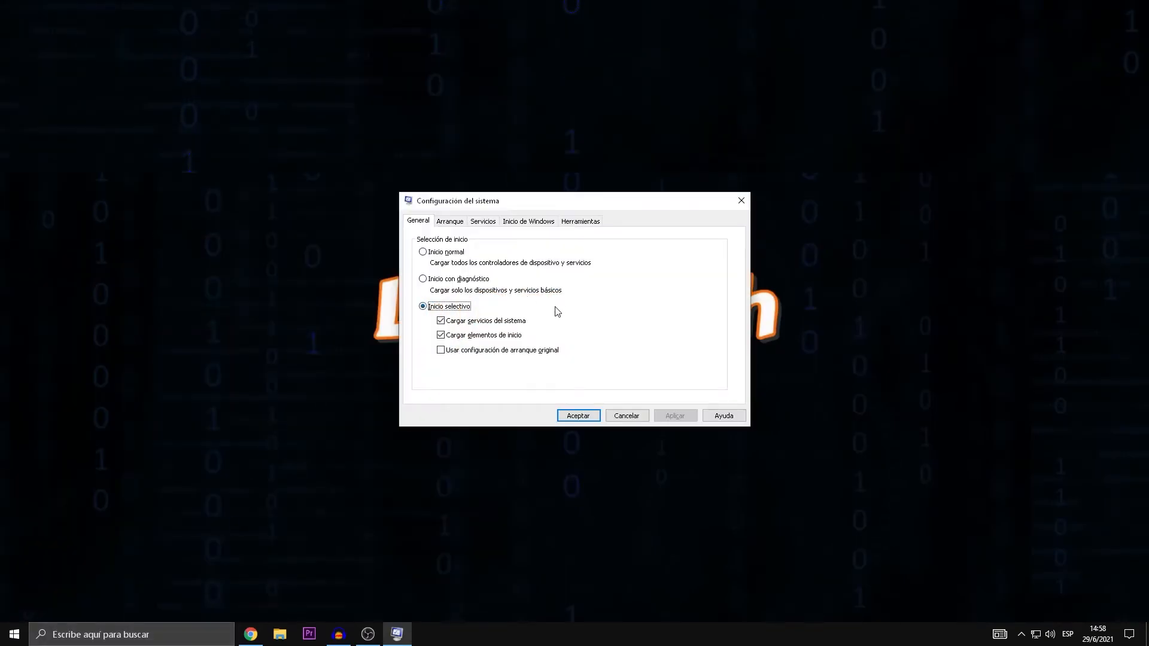
# Set the number of processors to 8 in the advanced boot options of the current Windows 10, apply the change and recheck the setting
pyautogui.click(450, 222)
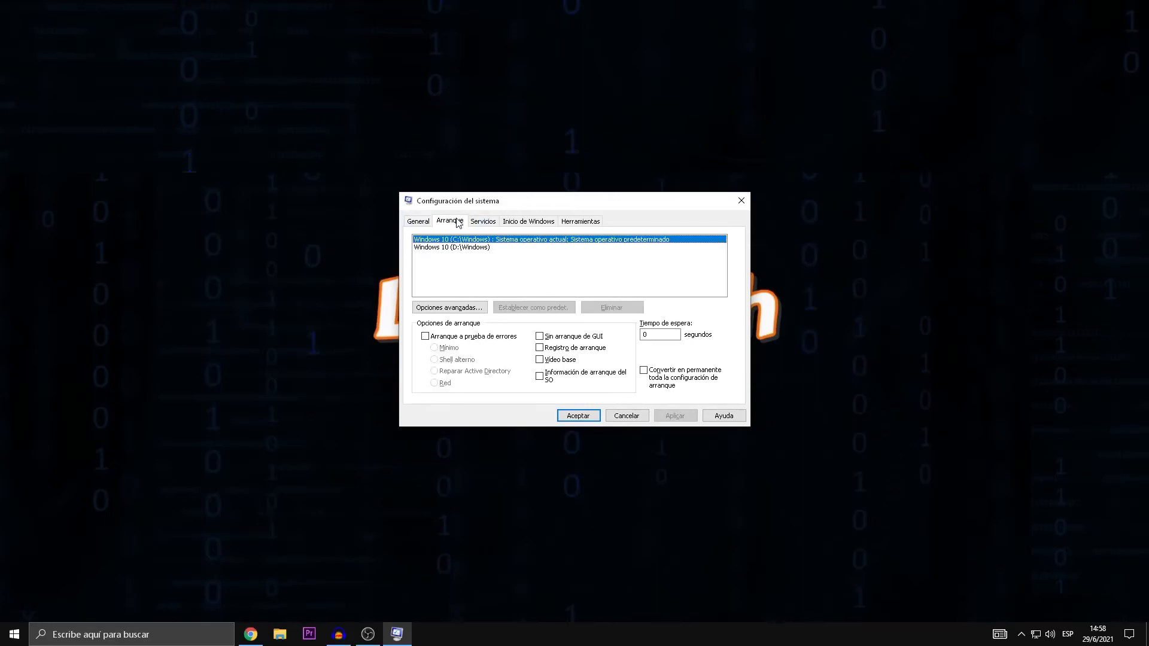
pyautogui.click(454, 306)
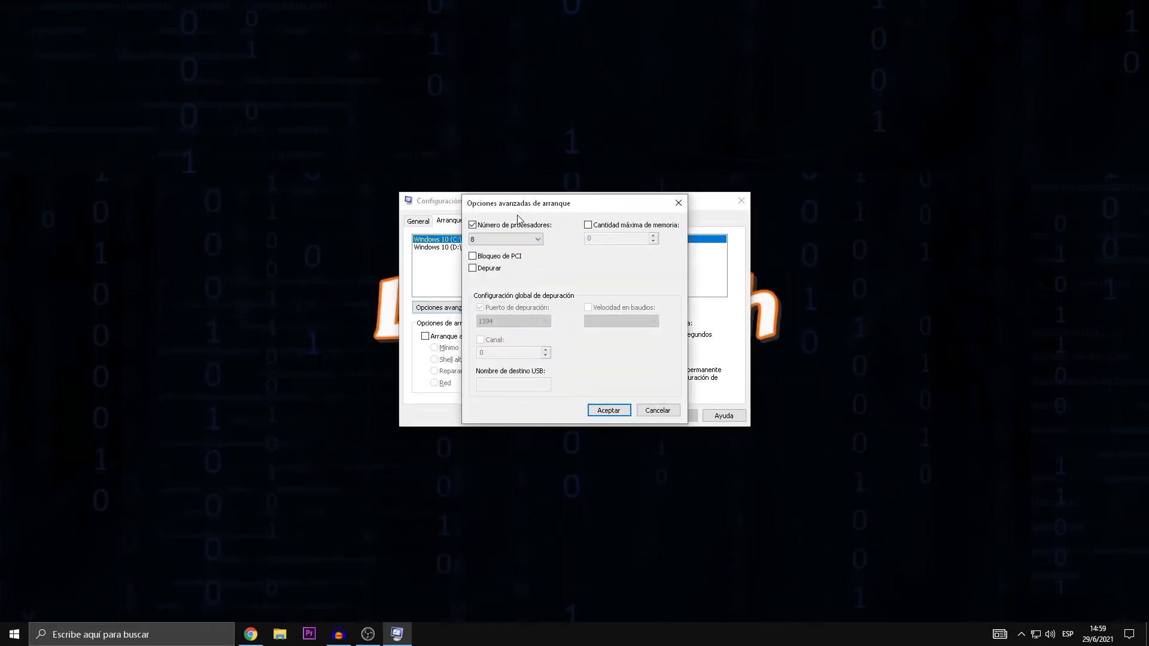
pyautogui.click(495, 239)
pyautogui.click(497, 232)
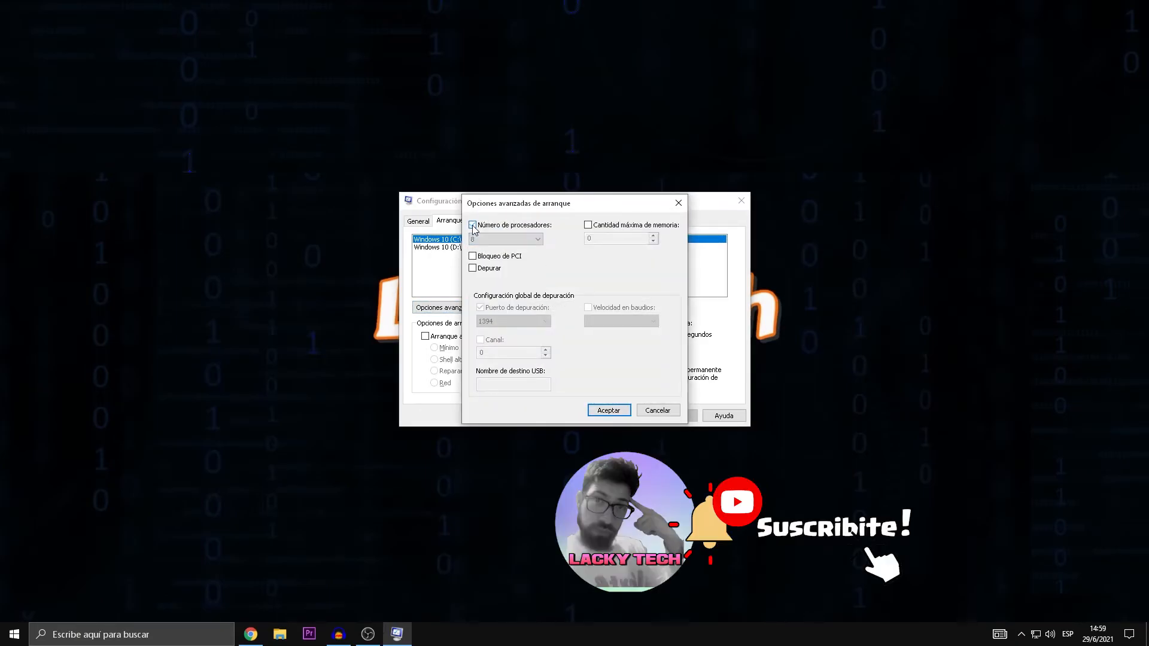
pyautogui.click(496, 239)
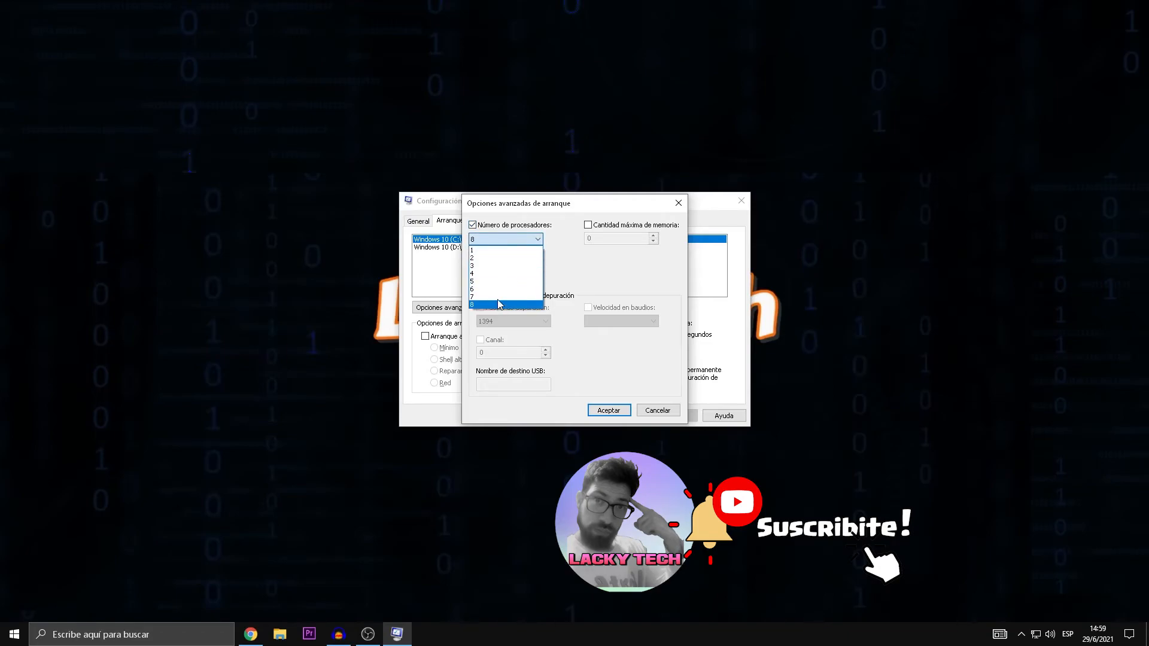
pyautogui.click(490, 305)
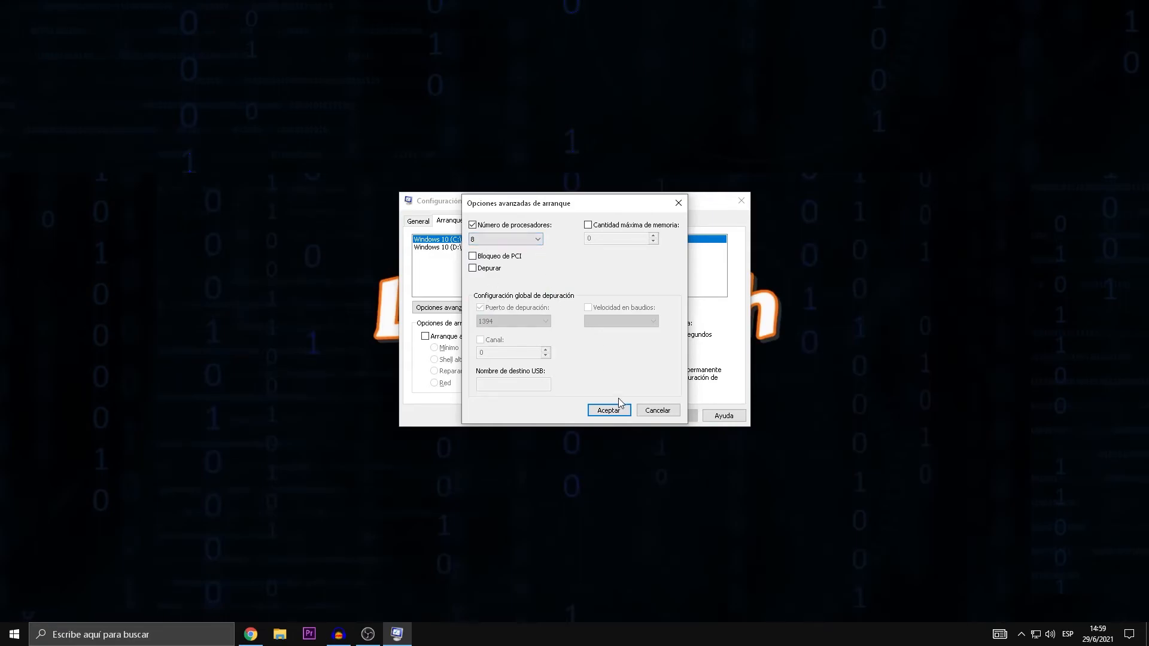
pyautogui.click(608, 410)
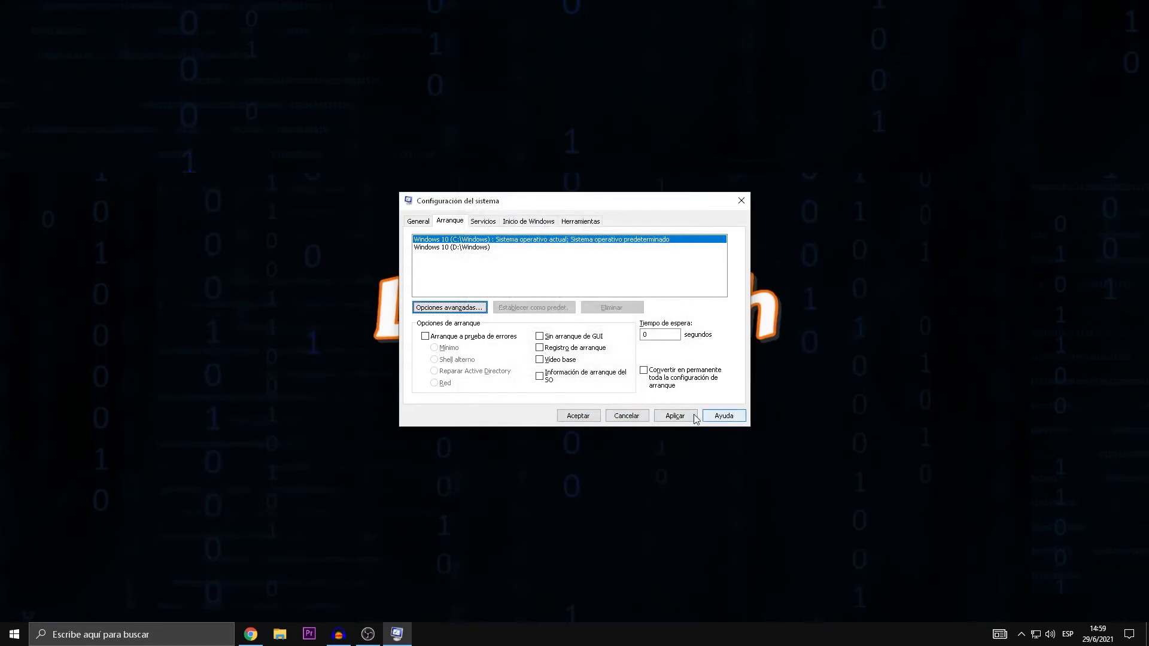
pyautogui.click(674, 415)
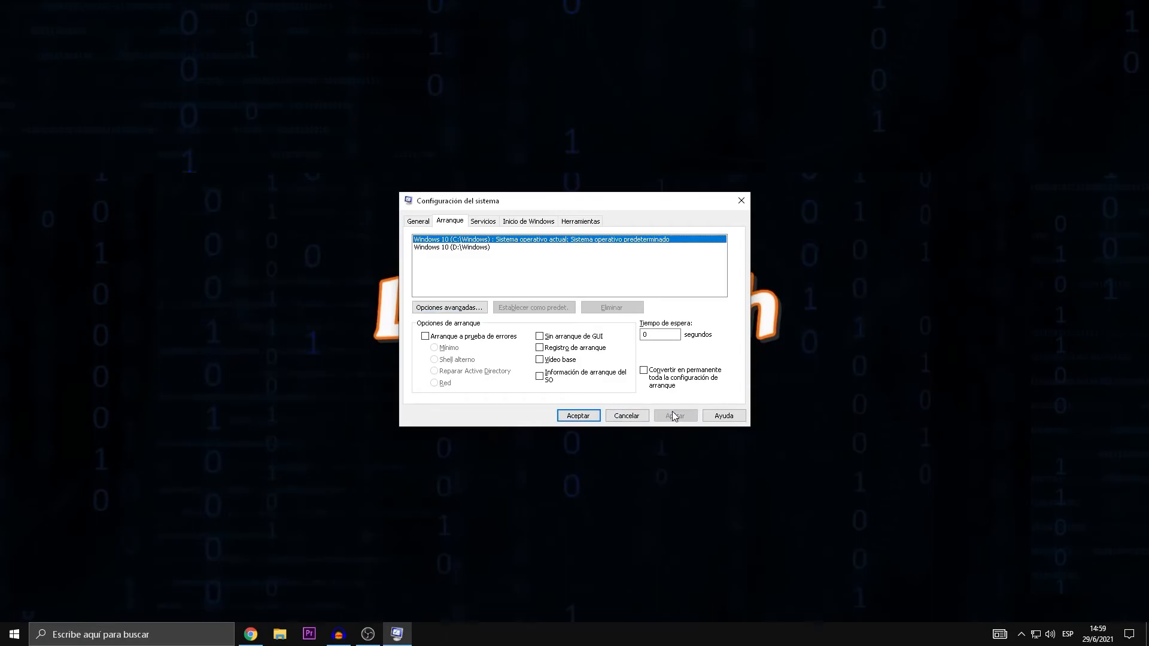
pyautogui.click(588, 414)
pyautogui.click(481, 306)
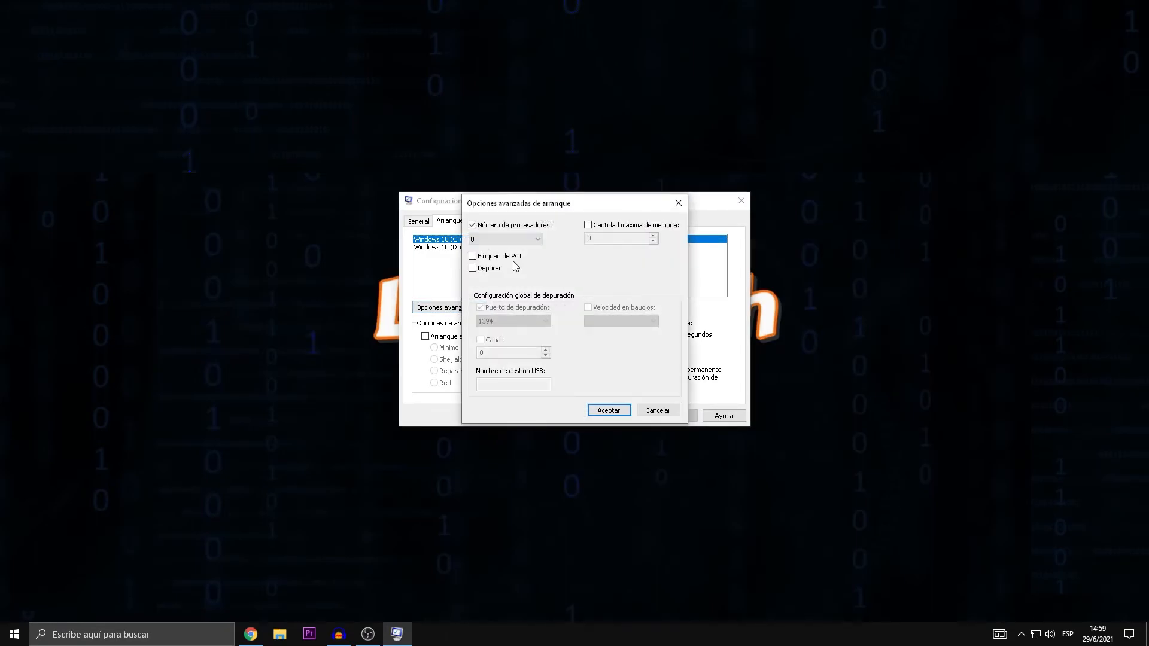
pyautogui.click(687, 204)
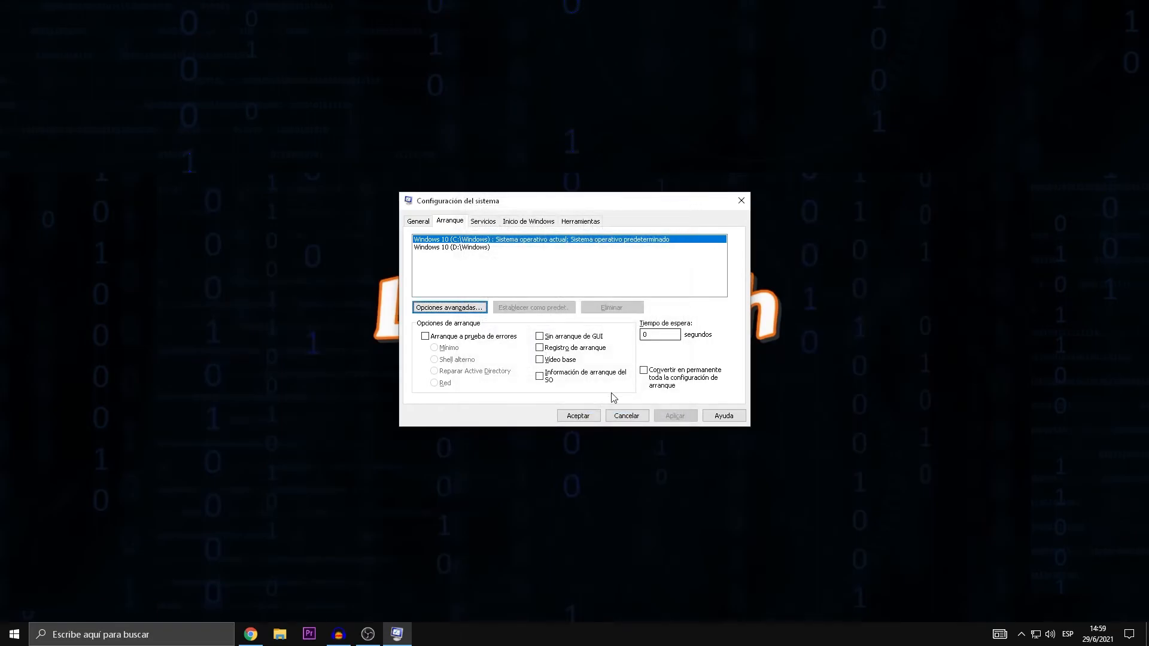
# Accept the System Configuration settings, exit without restarting and refresh the desktop
pyautogui.click(587, 417)
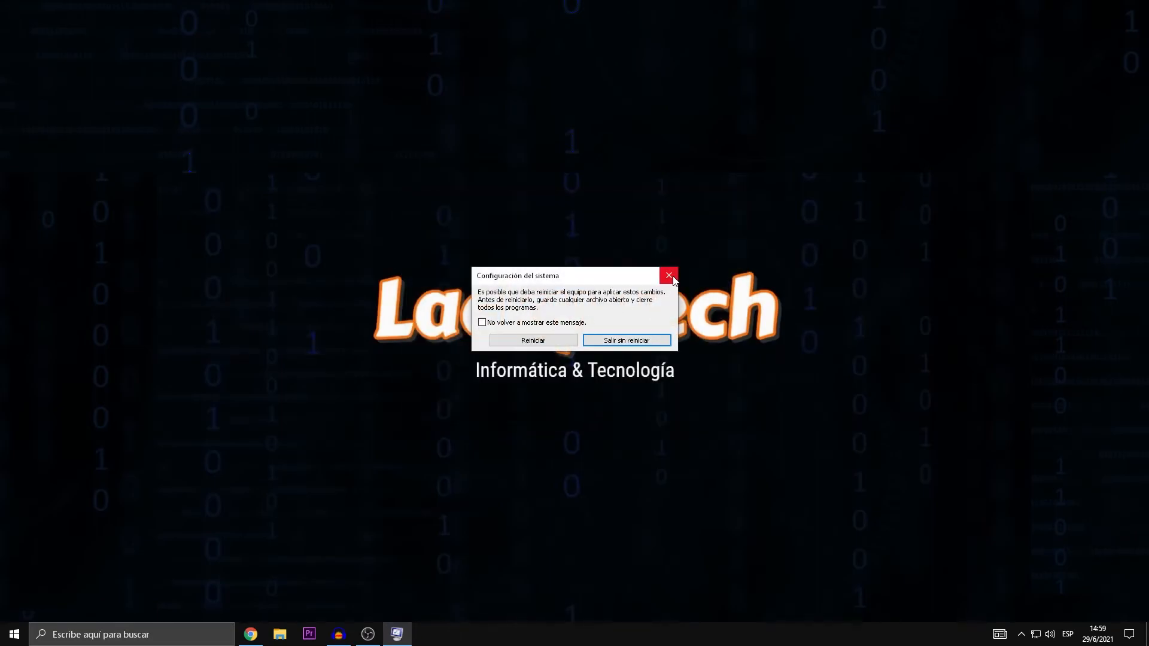
pyautogui.click(645, 340)
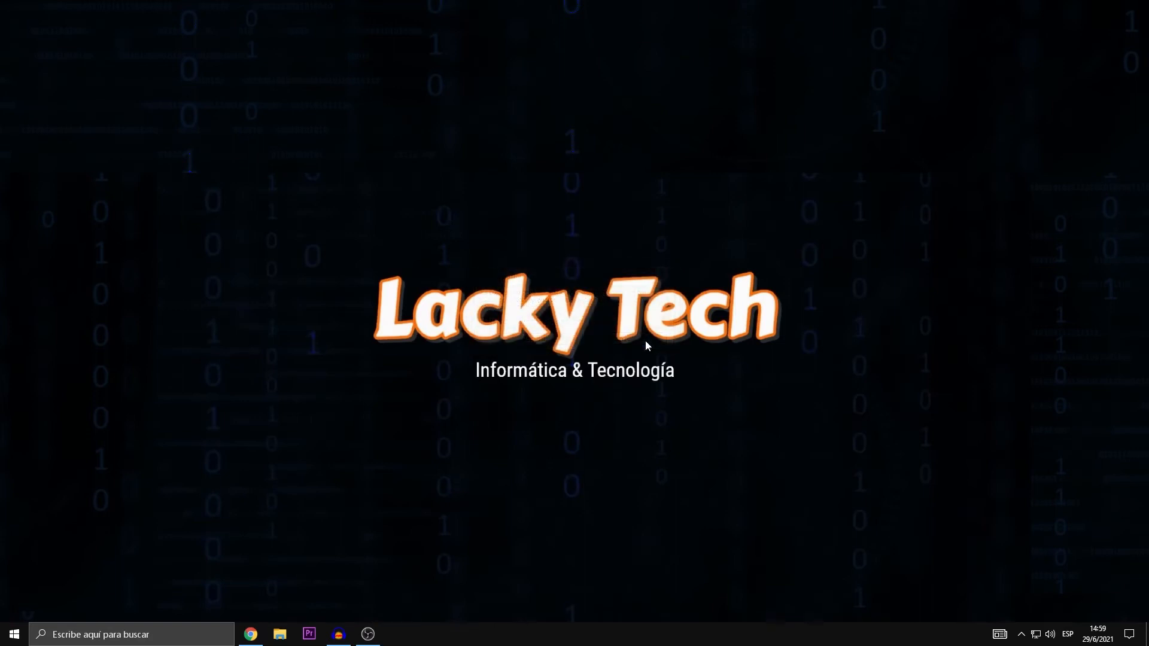
pyautogui.rightClick(493, 346)
pyautogui.click(538, 400)
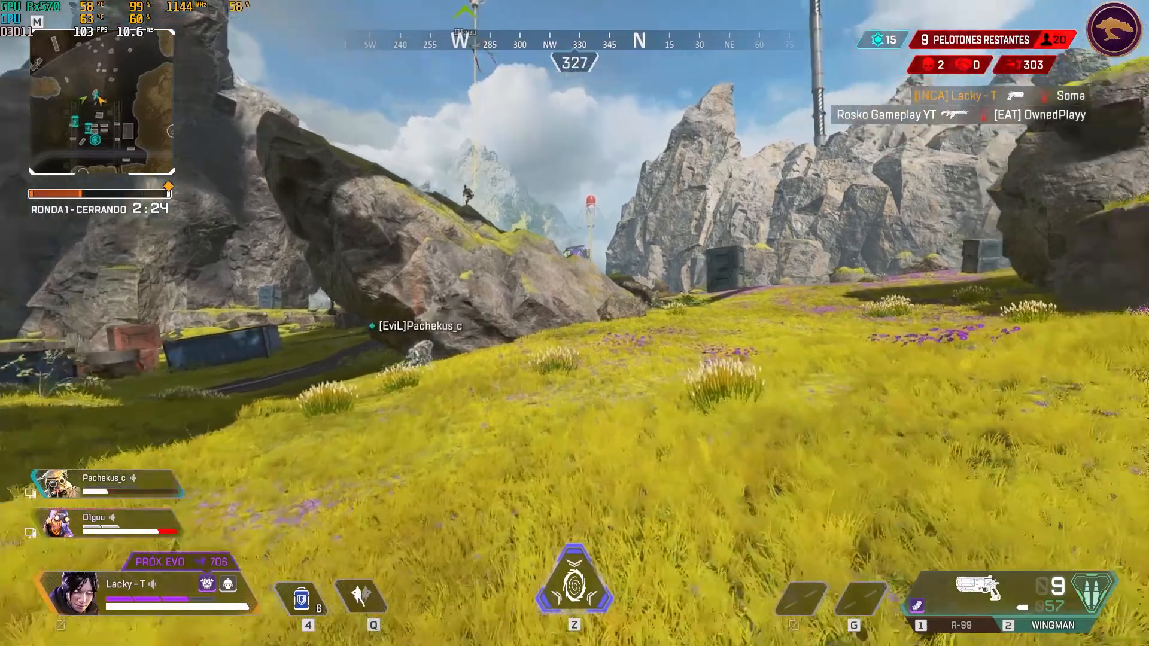
pyautogui.press('w')
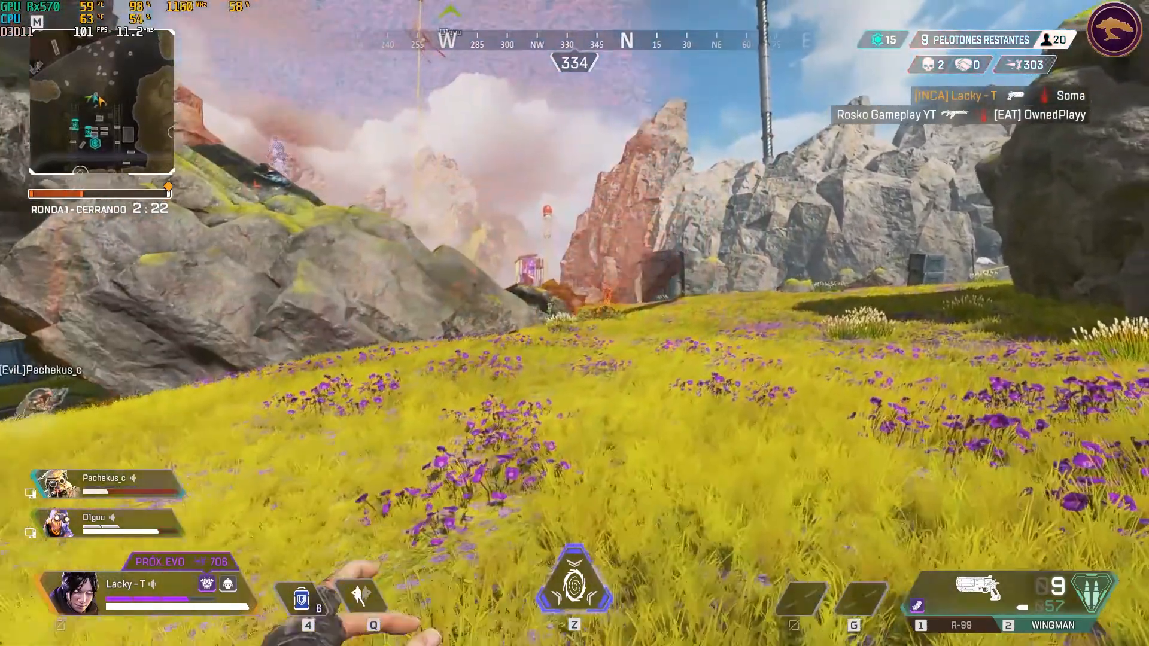
pyautogui.rightClick(575, 323)
pyautogui.click(574, 323)
pyautogui.click(574, 324)
pyautogui.click(574, 323)
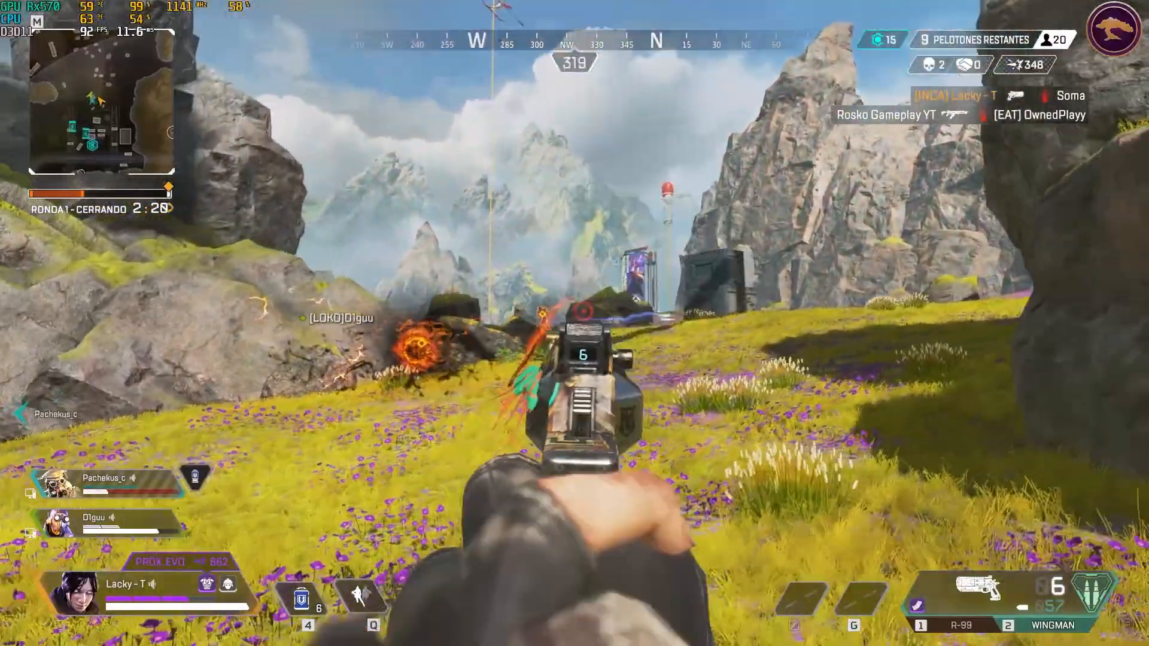
pyautogui.click(575, 323)
pyautogui.click(574, 323)
pyautogui.click(575, 324)
pyautogui.press('1')
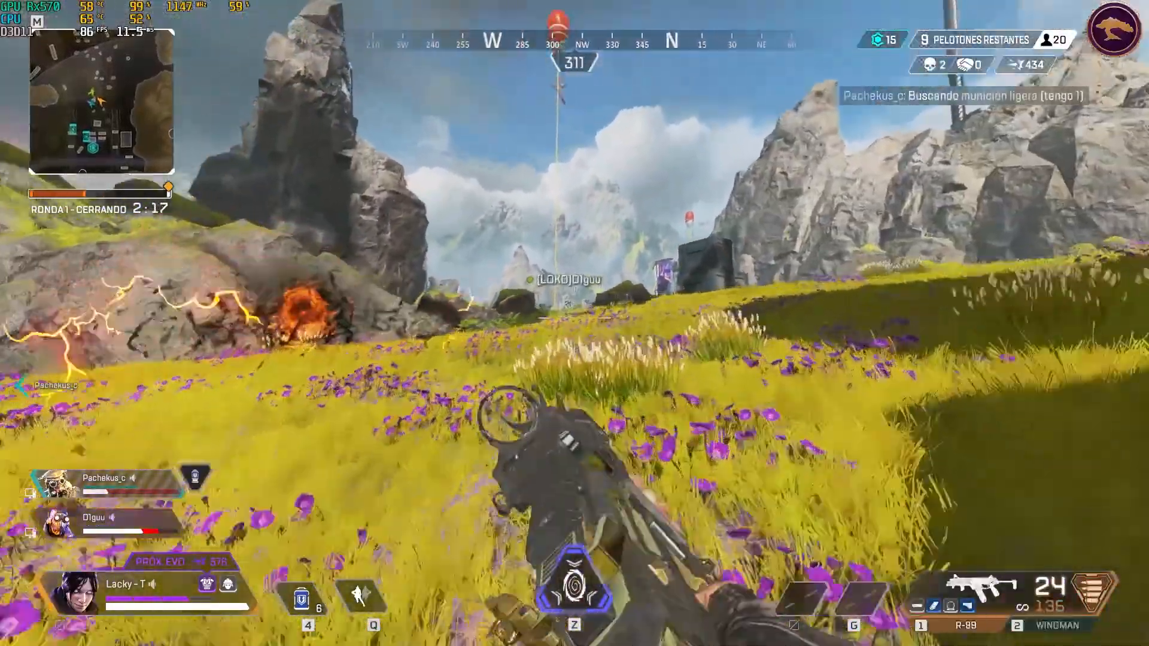
pyautogui.rightClick(575, 323)
pyautogui.moveTo(575, 323); pyautogui.dragTo(575, 324)
pyautogui.press('r')
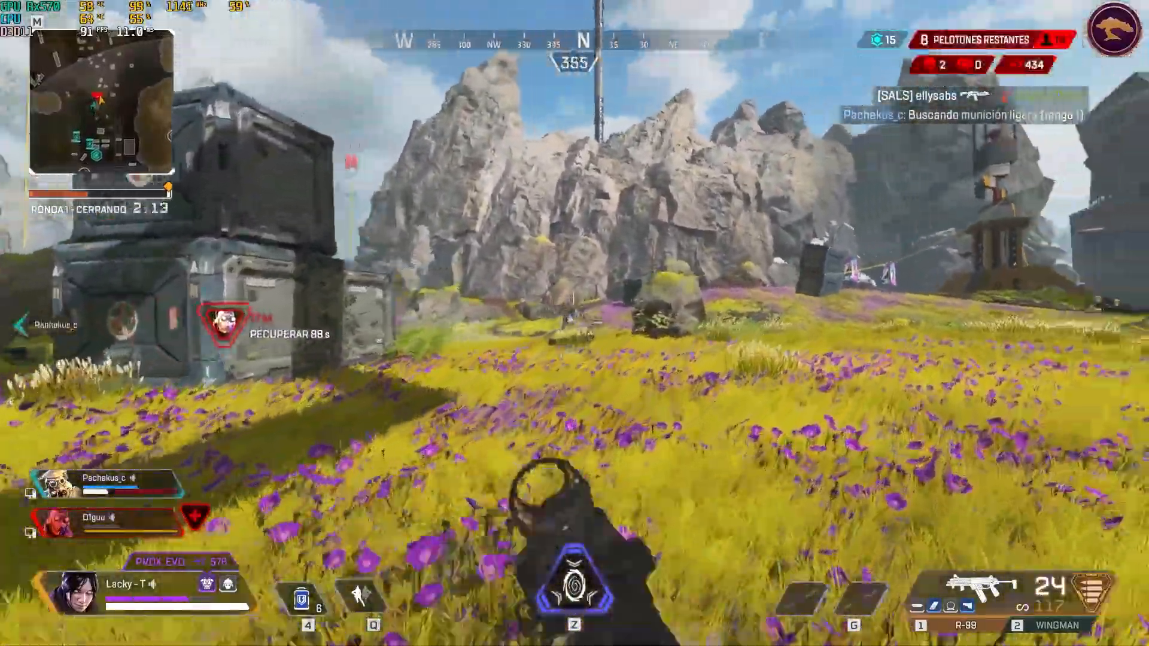
pyautogui.rightClick(574, 323)
pyautogui.moveTo(575, 324); pyautogui.dragTo(574, 323)
pyautogui.press('2')
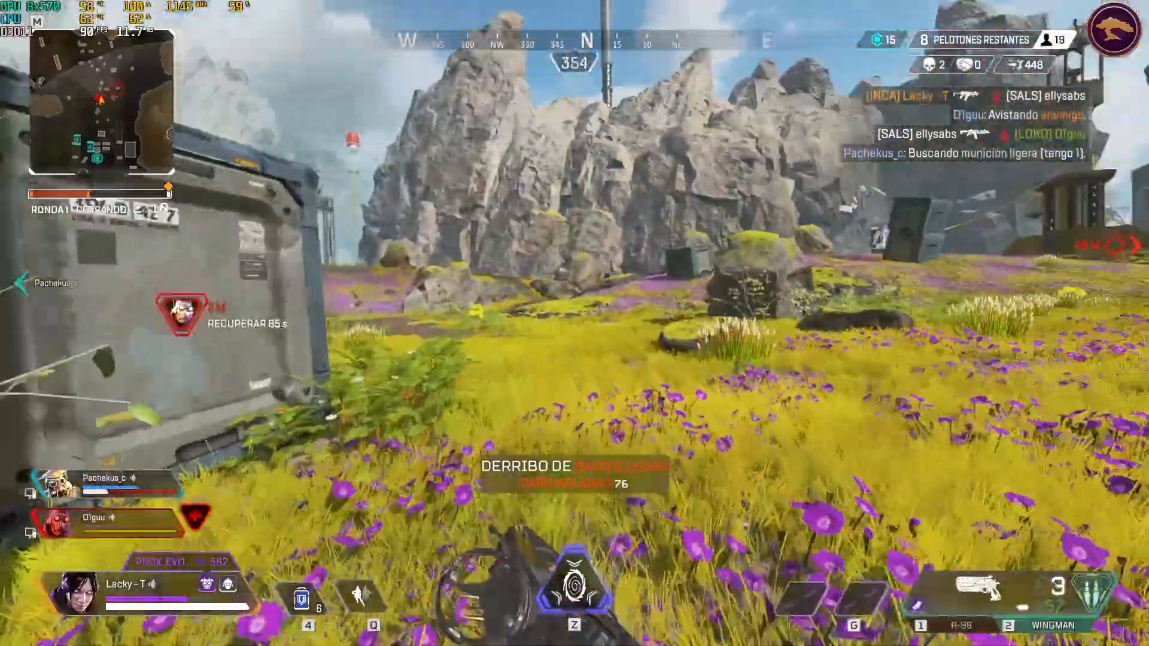
pyautogui.press('w')
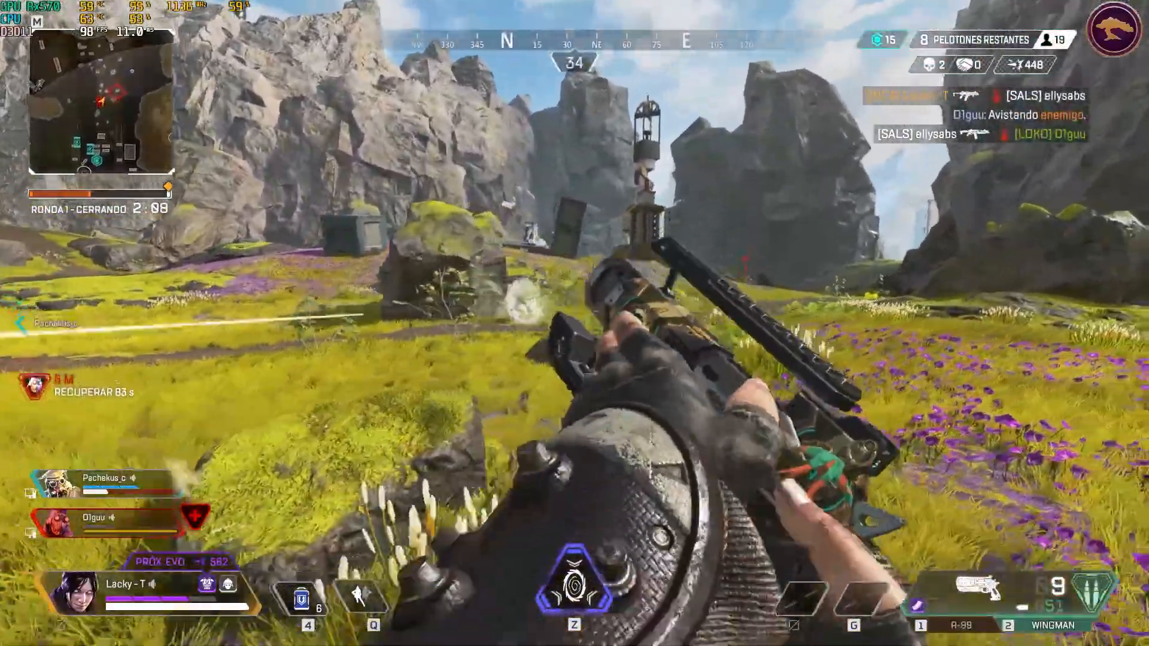
pyautogui.press('w')
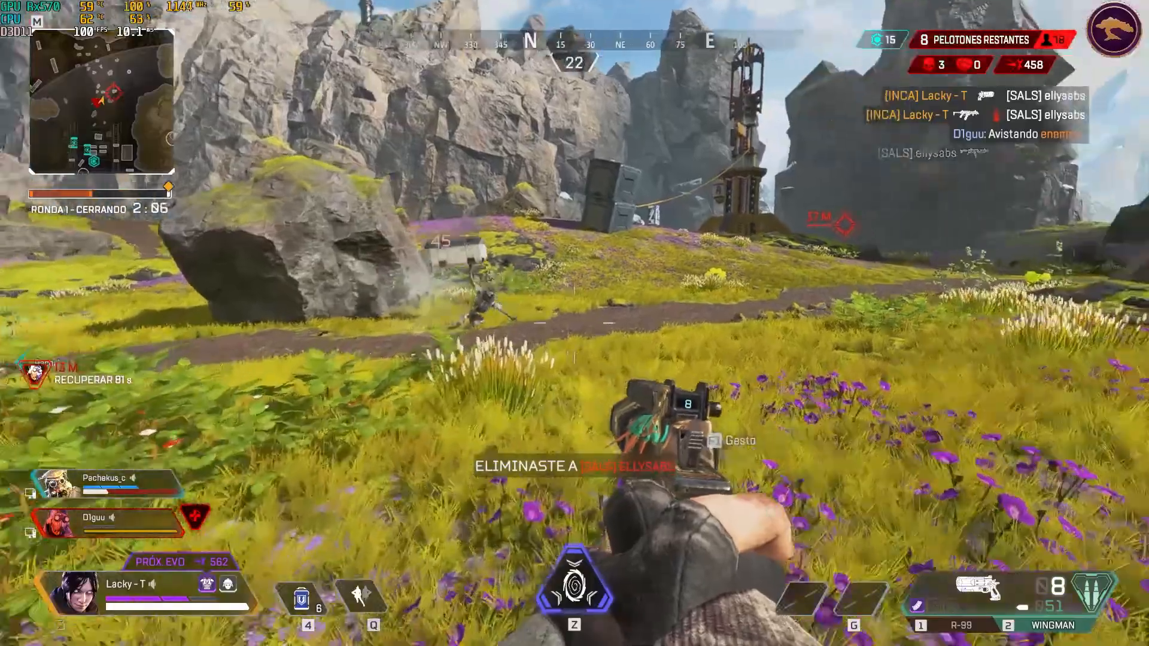